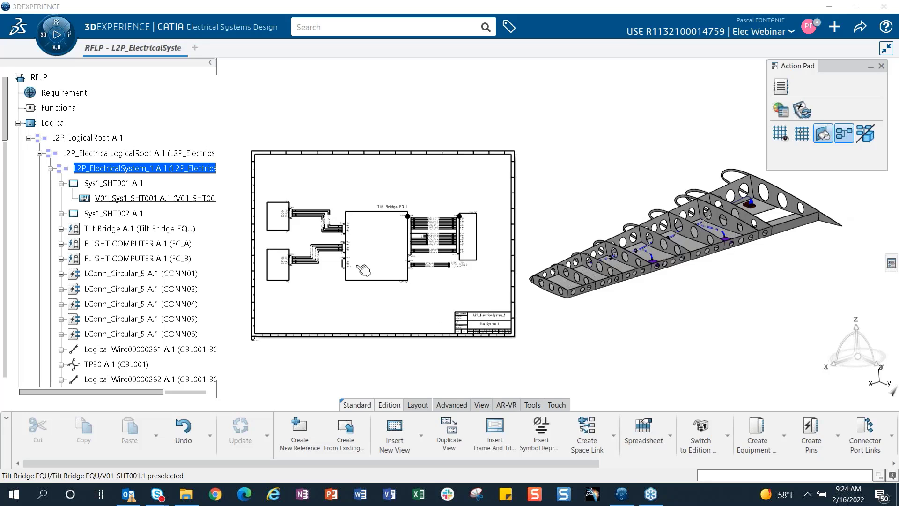
- Hide the 3D wing model beside the schematic, then show the grid and turn on snapping to it
{"action": "middle_click_drag", "start_coordinate": [705, 293], "coordinate": [461, 222]}
{"action": "middle_click_drag", "start_coordinate": [615, 345], "coordinate": [641, 350]}
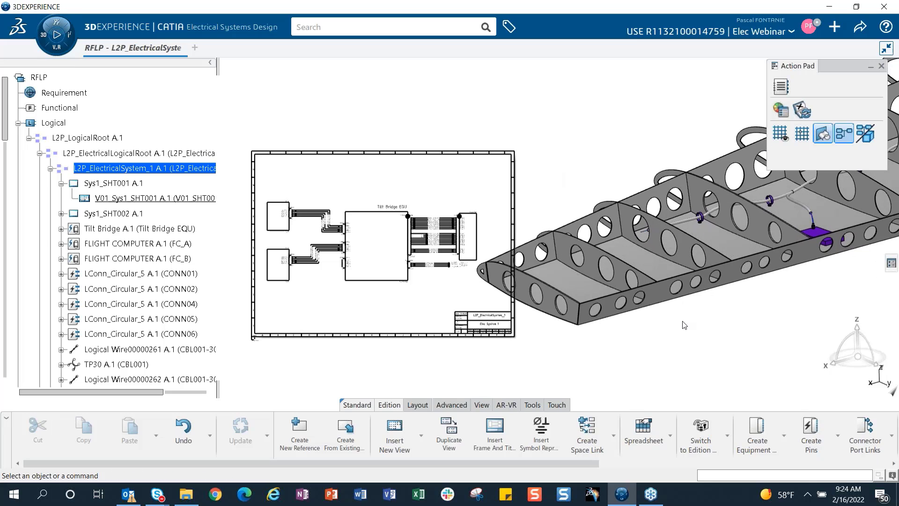
{"action": "middle_click_drag", "start_coordinate": [692, 322], "coordinate": [741, 322]}
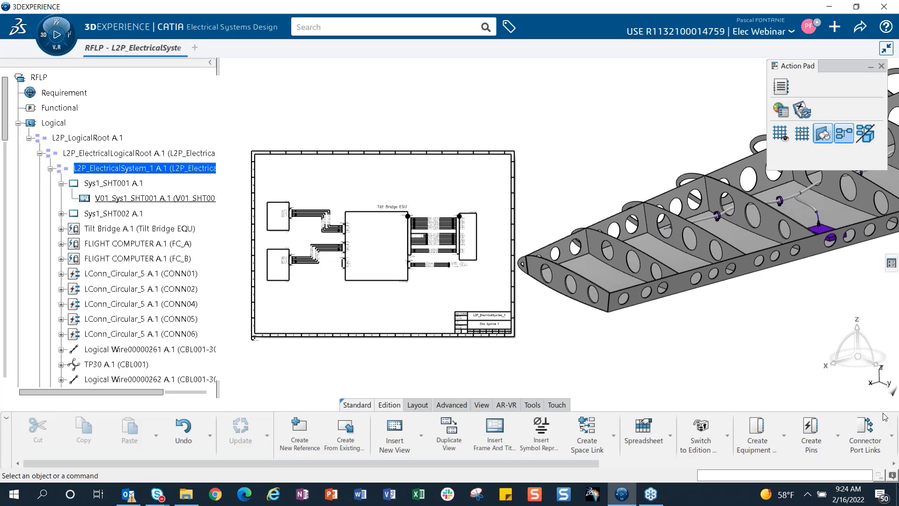
{"action": "left_click", "coordinate": [824, 138]}
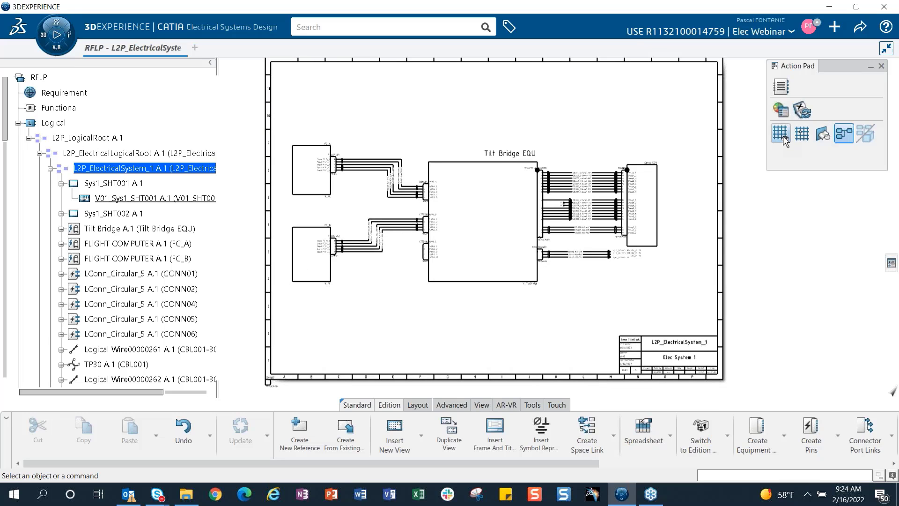
{"action": "left_click", "coordinate": [785, 137]}
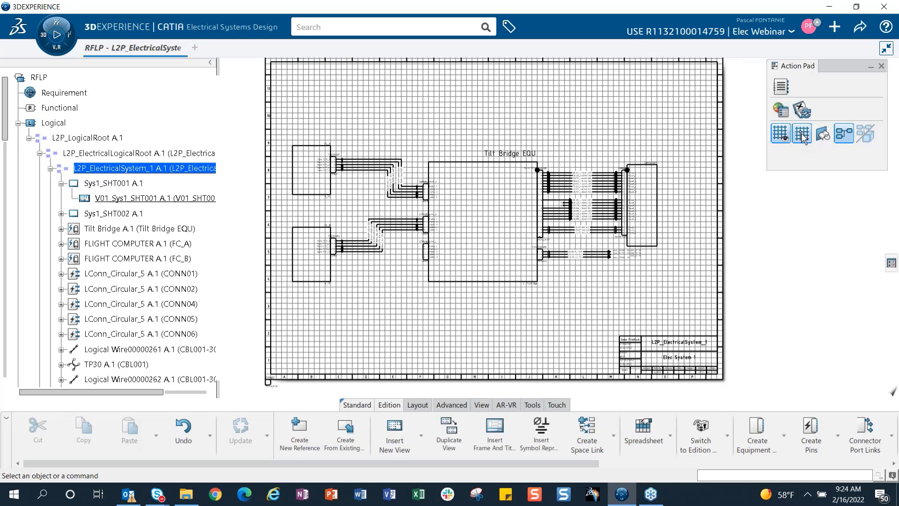
{"action": "left_click", "coordinate": [802, 136]}
- Examine the FC_B flight computer's wiring to CONN05, the CONN06 connector and the sheet area below FC_B
{"action": "middle_click_drag", "start_coordinate": [835, 237], "coordinate": [841, 229]}
{"action": "middle_click_drag", "start_coordinate": [337, 322], "coordinate": [396, 276]}
{"action": "scroll", "coordinate": [405, 262], "scroll_direction": "up", "scroll_amount": 4}
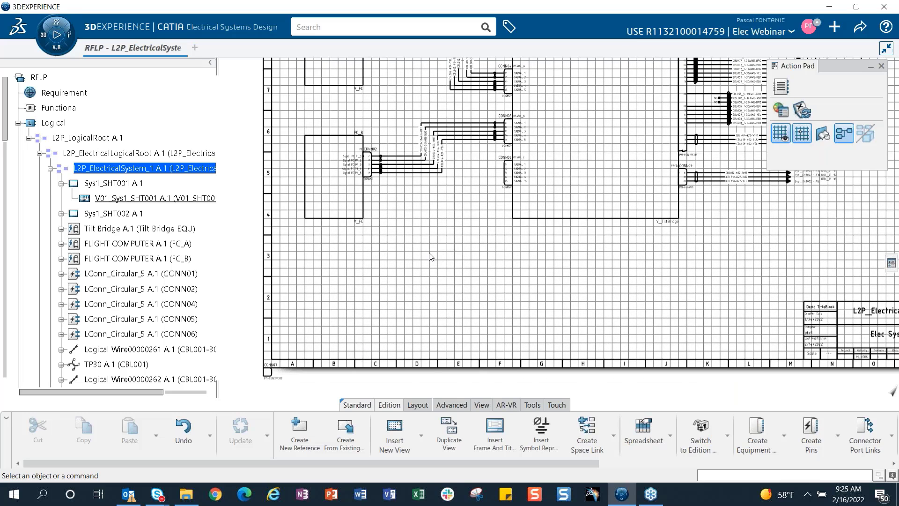
{"action": "scroll", "coordinate": [465, 252], "scroll_direction": "up", "scroll_amount": 2}
{"action": "mouse_move", "coordinate": [433, 256]}
{"action": "middle_mouse_down"}
{"action": "mouse_move", "coordinate": [422, 291]}
{"action": "mouse_move", "coordinate": [415, 268]}
{"action": "mouse_move", "coordinate": [449, 330]}
{"action": "middle_mouse_up"}
{"action": "middle_click_drag", "start_coordinate": [449, 330], "coordinate": [459, 293], "text": "ctrl"}
{"action": "mouse_move", "coordinate": [459, 293]}
{"action": "middle_mouse_down"}
{"action": "mouse_move", "coordinate": [480, 318]}
{"action": "mouse_move", "coordinate": [494, 308]}
{"action": "mouse_move", "coordinate": [506, 319]}
{"action": "middle_mouse_up"}
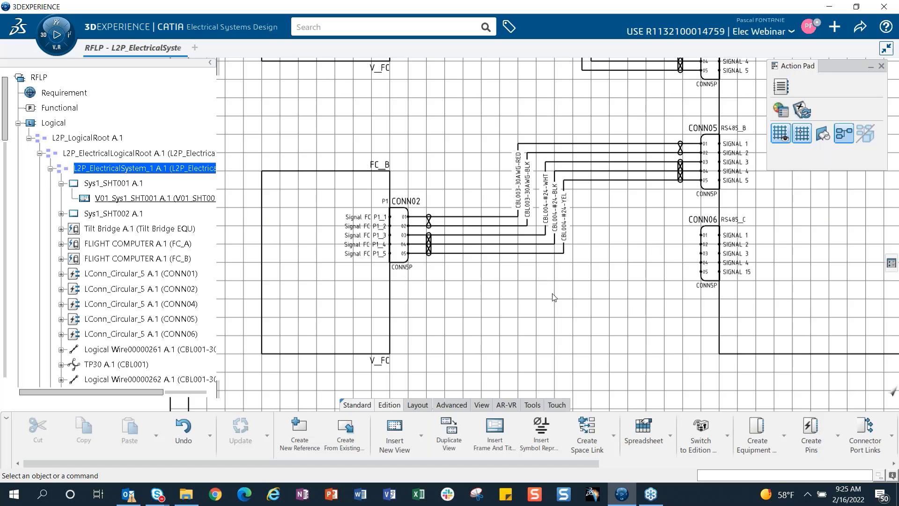
{"action": "scroll", "coordinate": [554, 297], "scroll_direction": "down", "scroll_amount": 4}
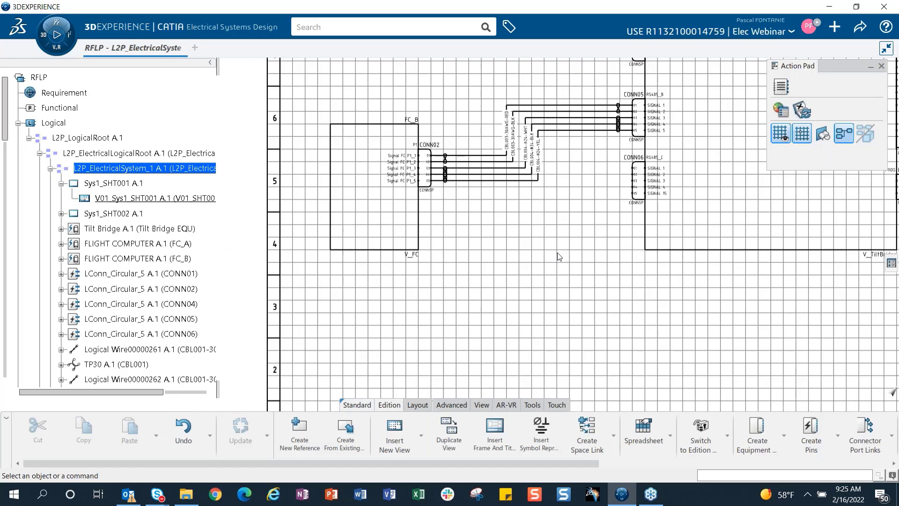
{"action": "middle_click_drag", "start_coordinate": [557, 257], "coordinate": [547, 240]}
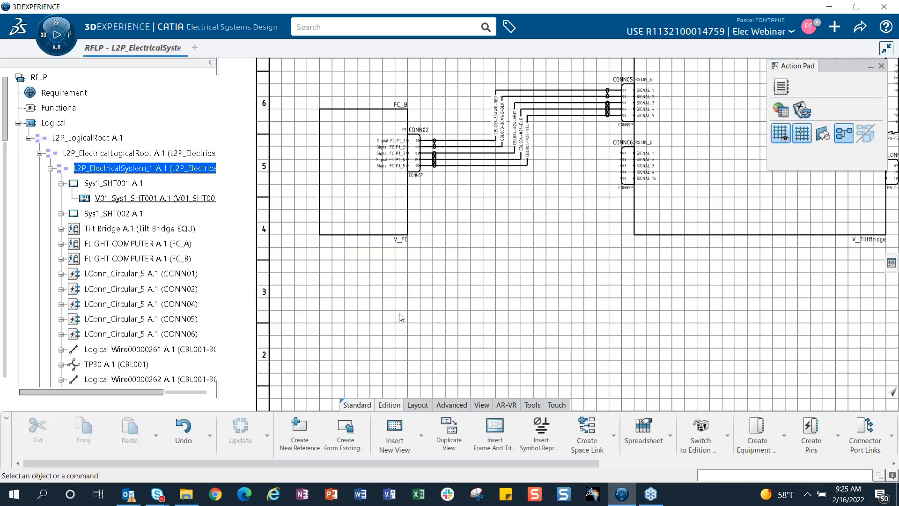
{"action": "middle_click_drag", "start_coordinate": [472, 327], "coordinate": [483, 303]}
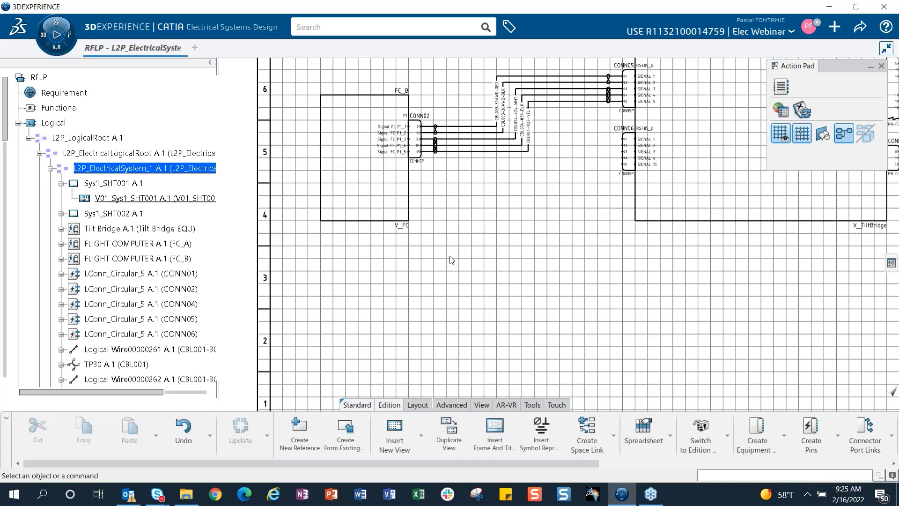
- Insert FLIGHT COMPUTER A.1 from the catalog's Elec2DEqu chapter at 50, 130, below FC_B and aligned with its left edge
{"action": "left_click", "coordinate": [781, 90]}
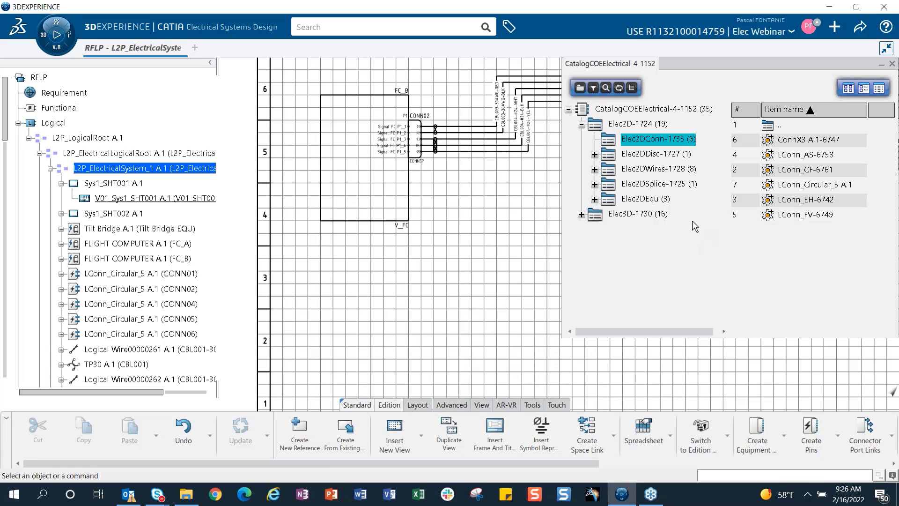
{"action": "left_click", "coordinate": [658, 202]}
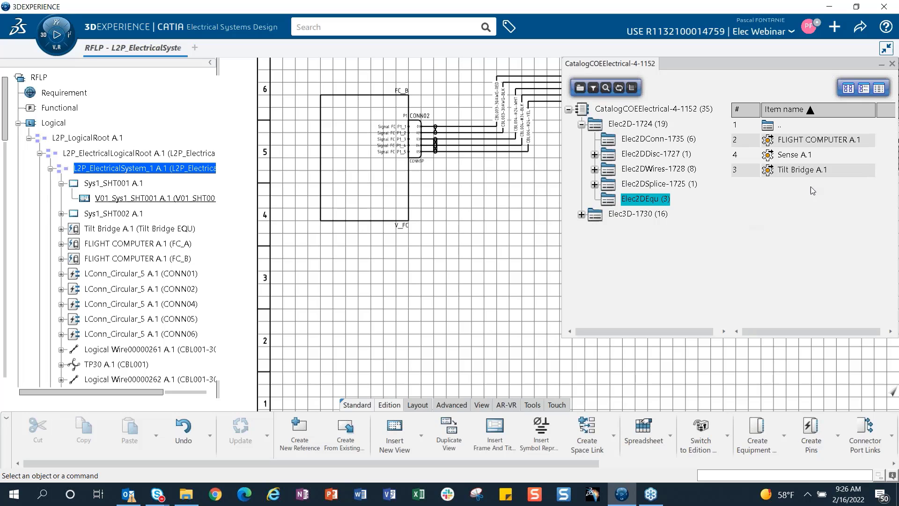
{"action": "double_click", "coordinate": [825, 140]}
{"action": "left_click", "coordinate": [793, 142]}
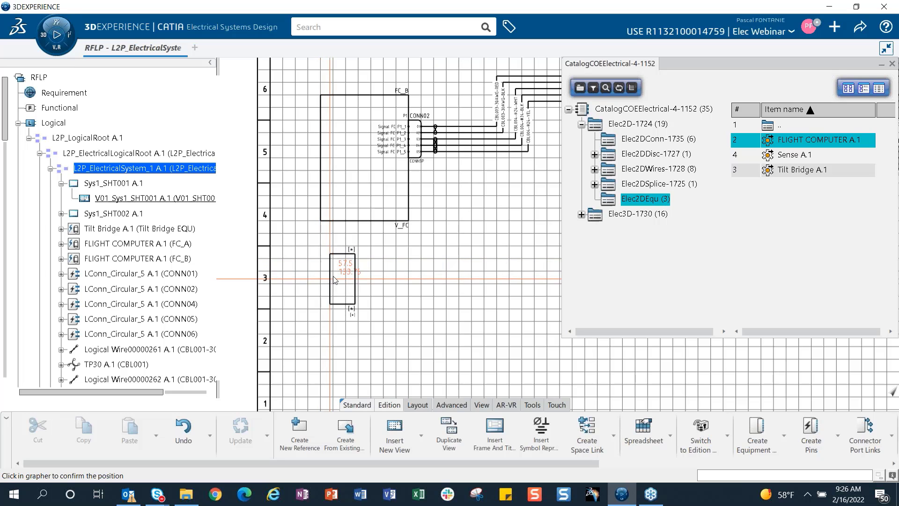
{"action": "scroll", "coordinate": [335, 279], "scroll_direction": "up", "scroll_amount": 5}
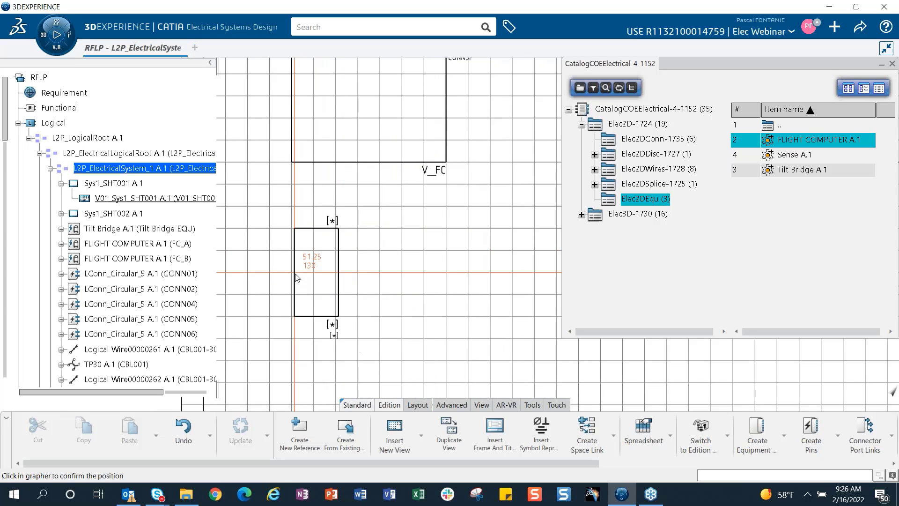
{"action": "left_click", "coordinate": [295, 278]}
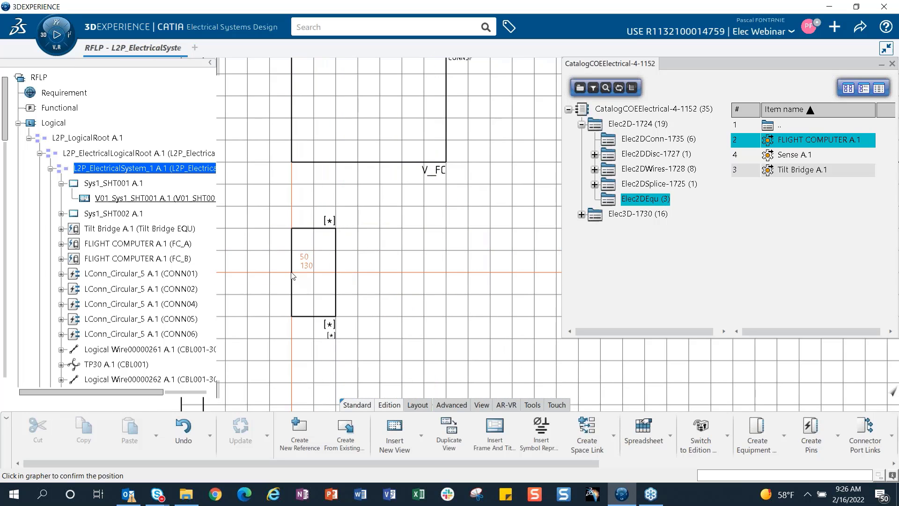
{"action": "left_click", "coordinate": [424, 285]}
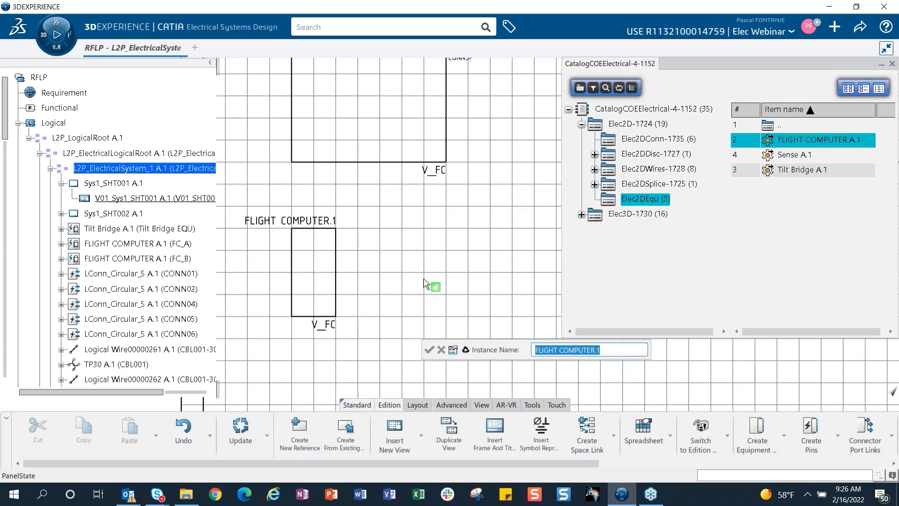
- Name the new flight computer instance FC_C and locate it in the structure tree
{"action": "type", "text": "FC"}
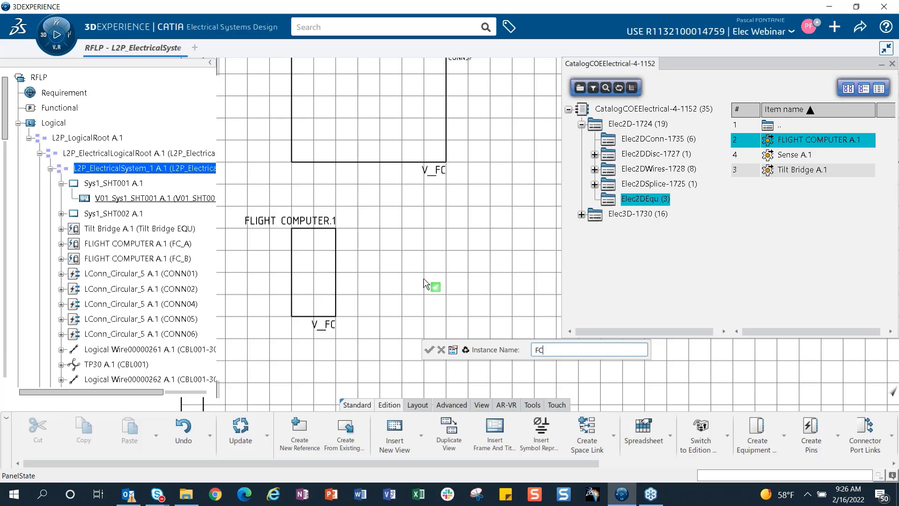
{"action": "type", "text": "_C"}
{"action": "left_click", "coordinate": [429, 349]}
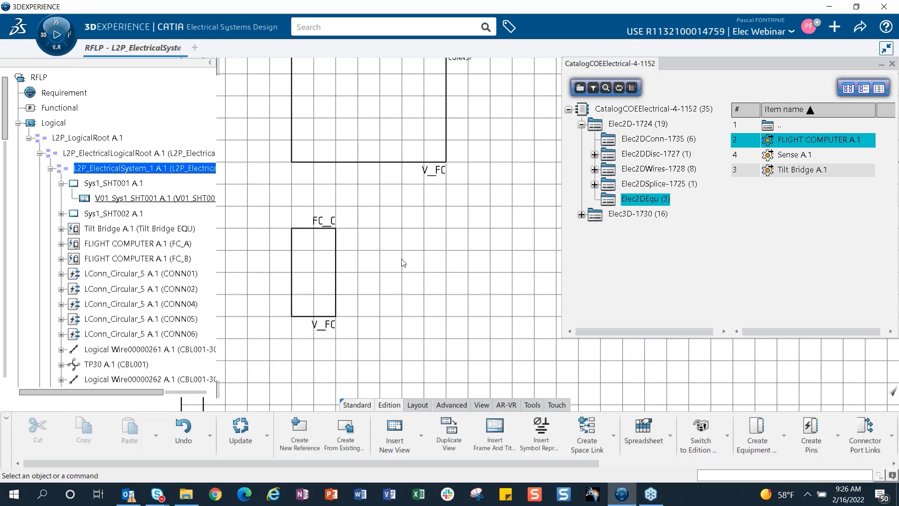
{"action": "scroll", "coordinate": [155, 286], "scroll_direction": "down", "scroll_amount": 3}
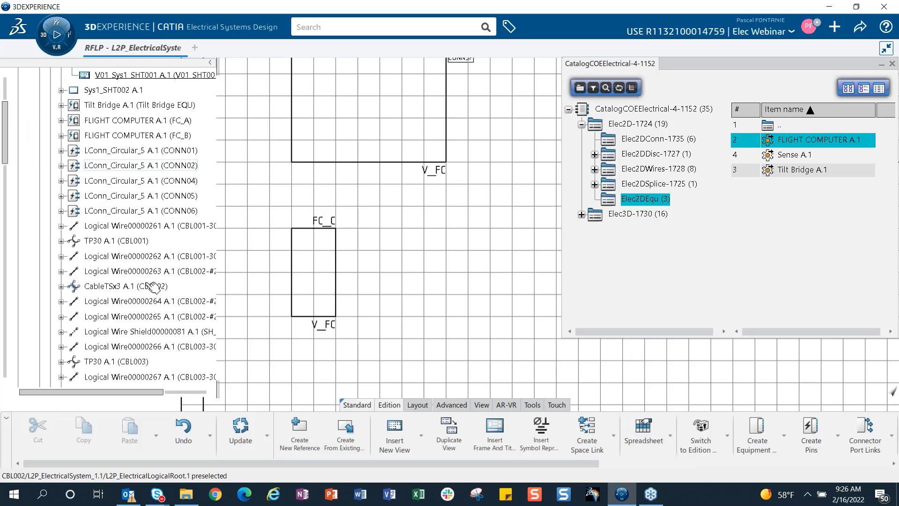
{"action": "left_click_drag", "start_coordinate": [6, 157], "coordinate": [13, 324]}
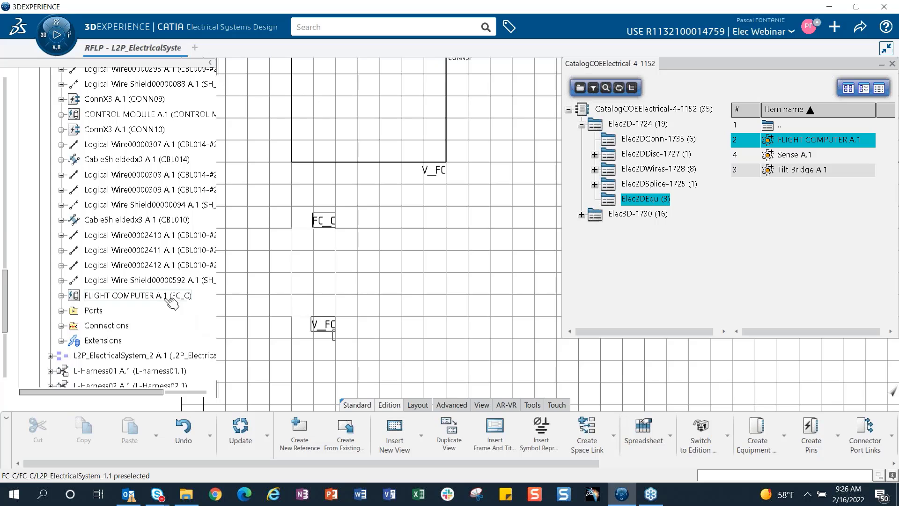
- Widen the FC_C block to match FC_B and stretch its lower edge down until it is about eleven grid squares tall
{"action": "left_click", "coordinate": [336, 277]}
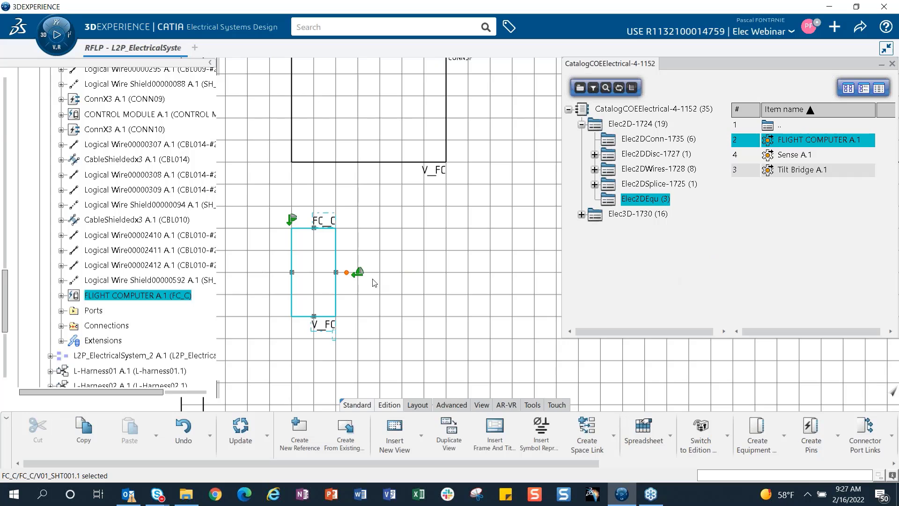
{"action": "left_click_drag", "start_coordinate": [335, 272], "coordinate": [446, 275]}
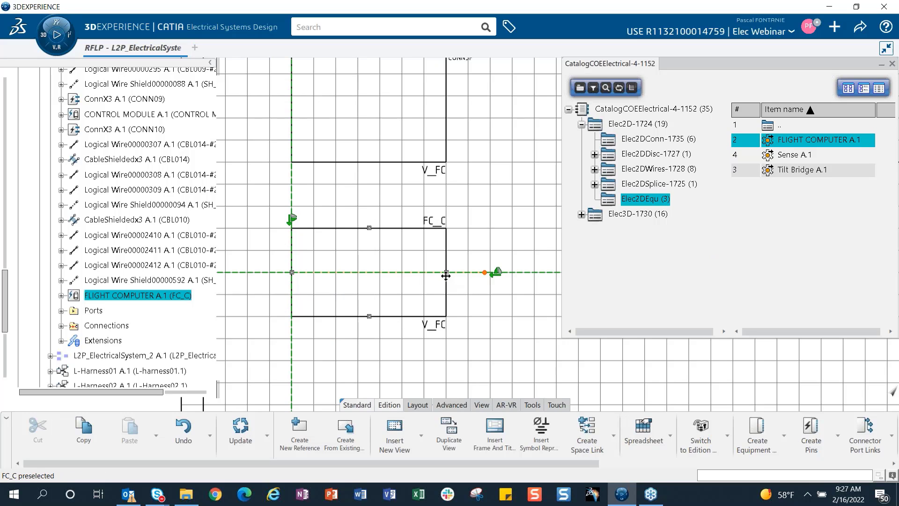
{"action": "left_click", "coordinate": [375, 348]}
{"action": "scroll", "coordinate": [383, 341], "scroll_direction": "down", "scroll_amount": 2}
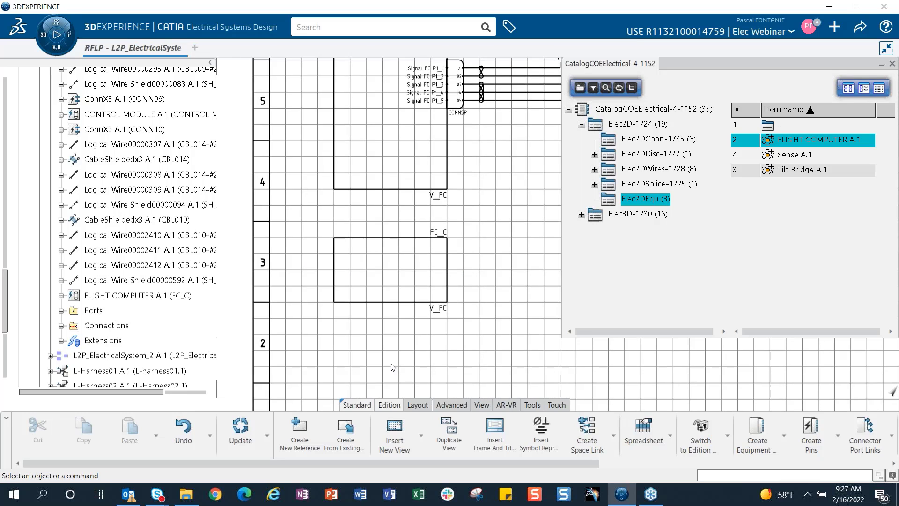
{"action": "middle_click_drag", "start_coordinate": [391, 365], "coordinate": [402, 265]}
{"action": "left_click", "coordinate": [395, 230]}
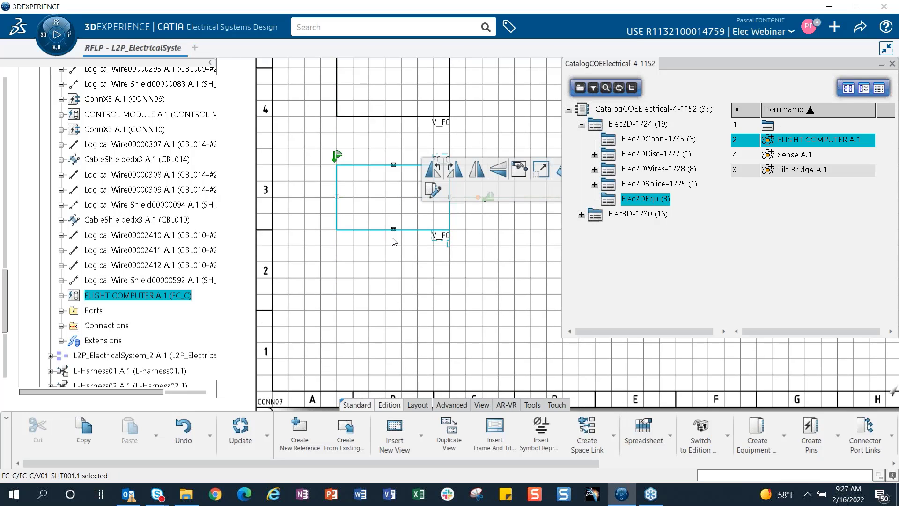
{"action": "left_click_drag", "start_coordinate": [395, 229], "coordinate": [388, 343]}
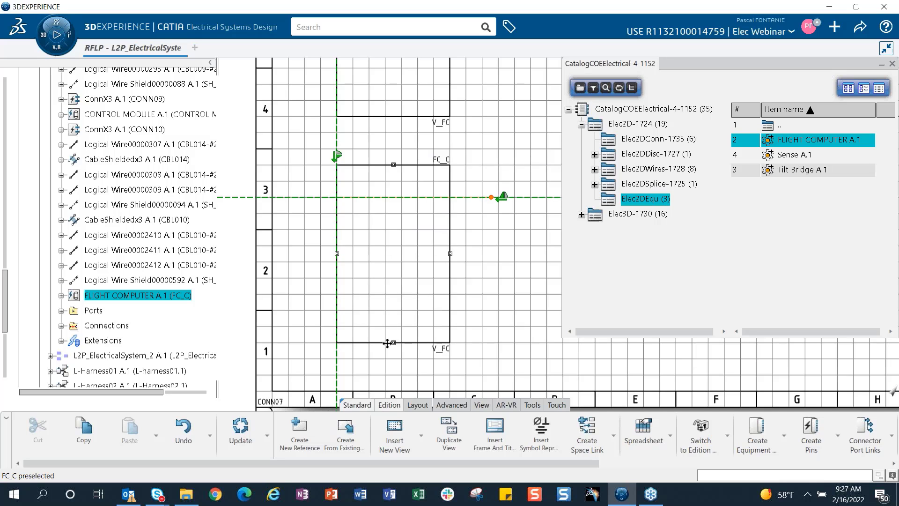
{"action": "left_click", "coordinate": [498, 308]}
{"action": "scroll", "coordinate": [498, 308], "scroll_direction": "down", "scroll_amount": 3}
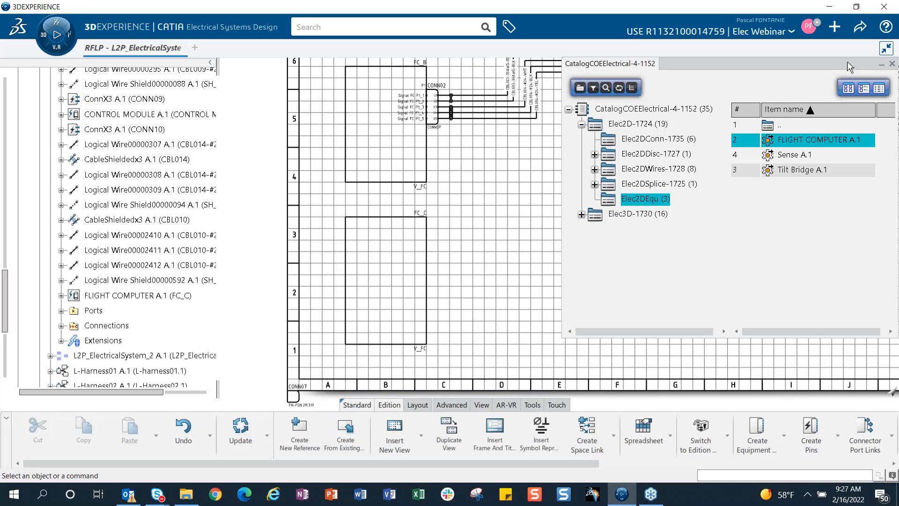
- Minimize the catalog and expand FC_C's port extensions in the tree to list P1, P2 and POWER
{"action": "left_click_drag", "start_coordinate": [848, 61], "coordinate": [805, 79]}
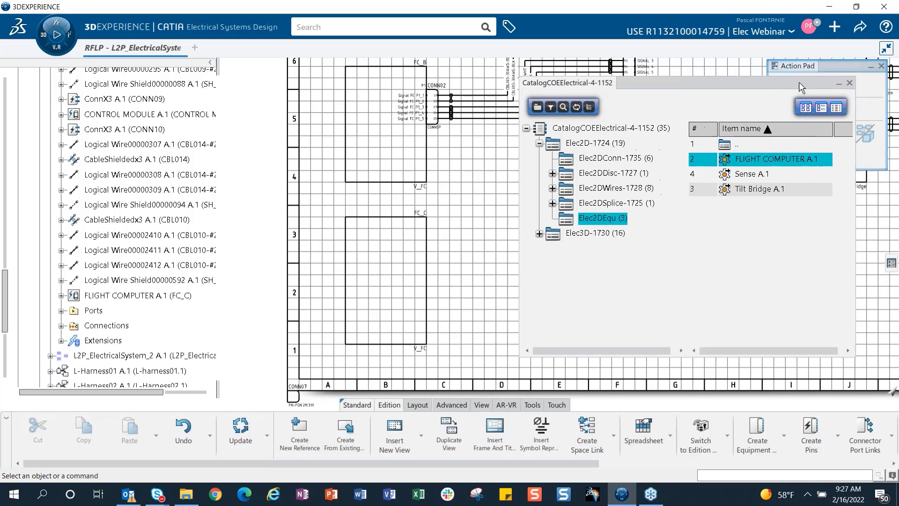
{"action": "left_click", "coordinate": [838, 86]}
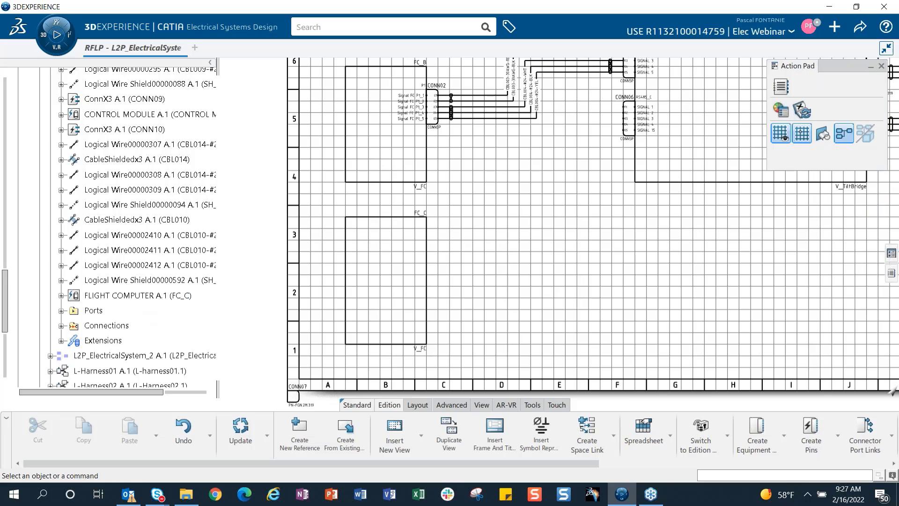
{"action": "left_click", "coordinate": [61, 296]}
{"action": "left_click", "coordinate": [73, 311]}
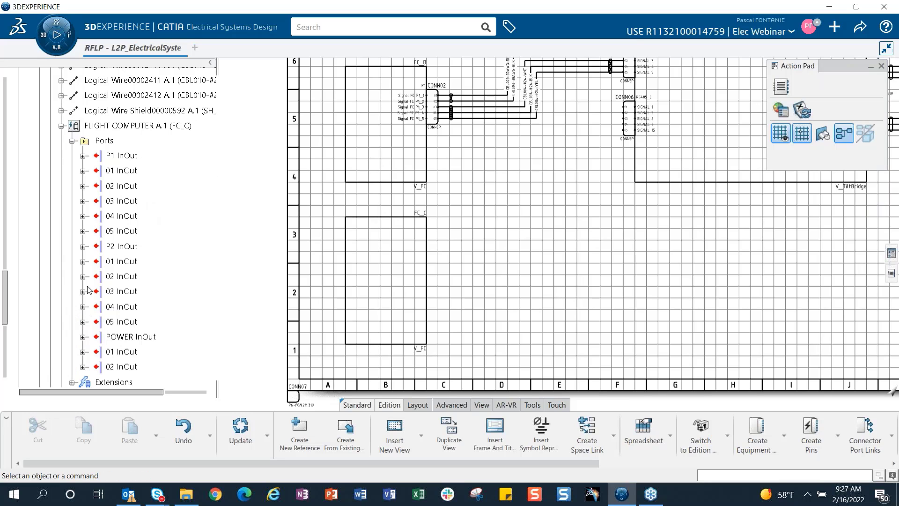
{"action": "left_click", "coordinate": [72, 141]}
{"action": "left_click", "coordinate": [72, 155]}
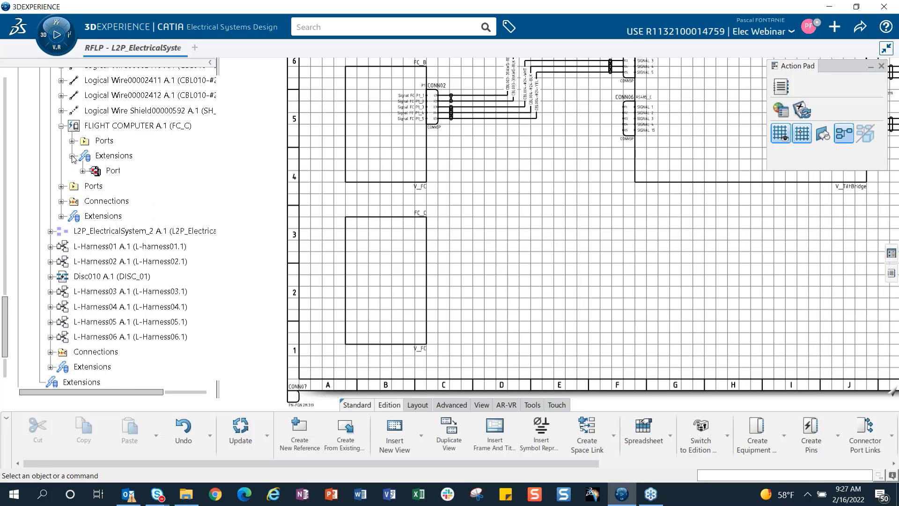
{"action": "left_click", "coordinate": [83, 172]}
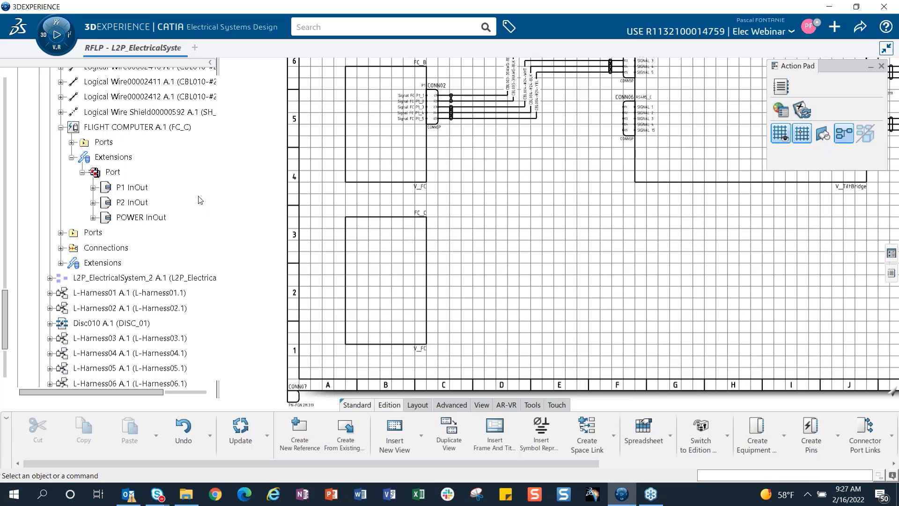
- Place port P1 of FC_C in the view on the block's right edge, starting two grid squares below its upper edge
{"action": "left_click", "coordinate": [133, 188]}
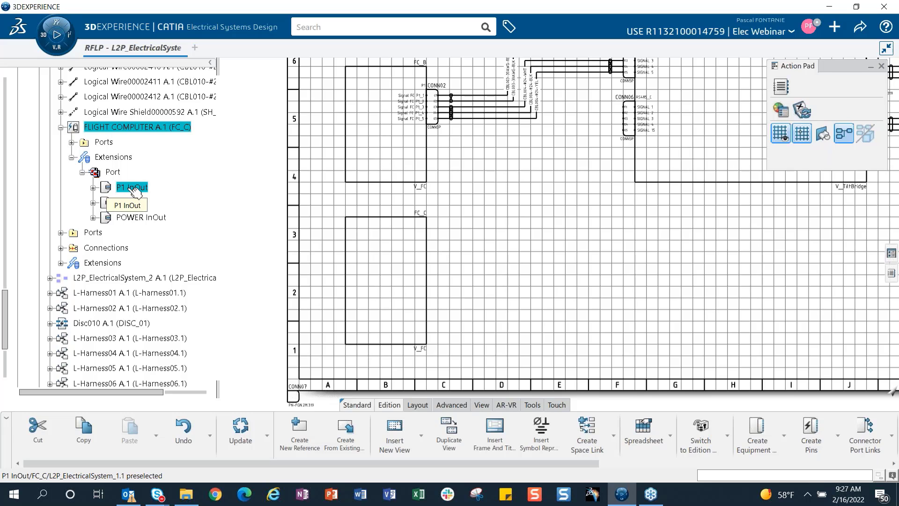
{"action": "right_click", "coordinate": [132, 188]}
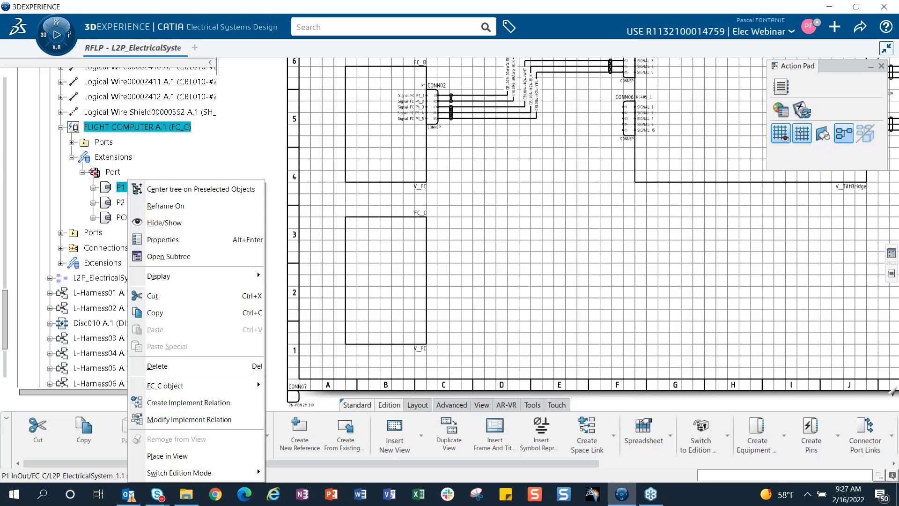
{"action": "left_click", "coordinate": [184, 458]}
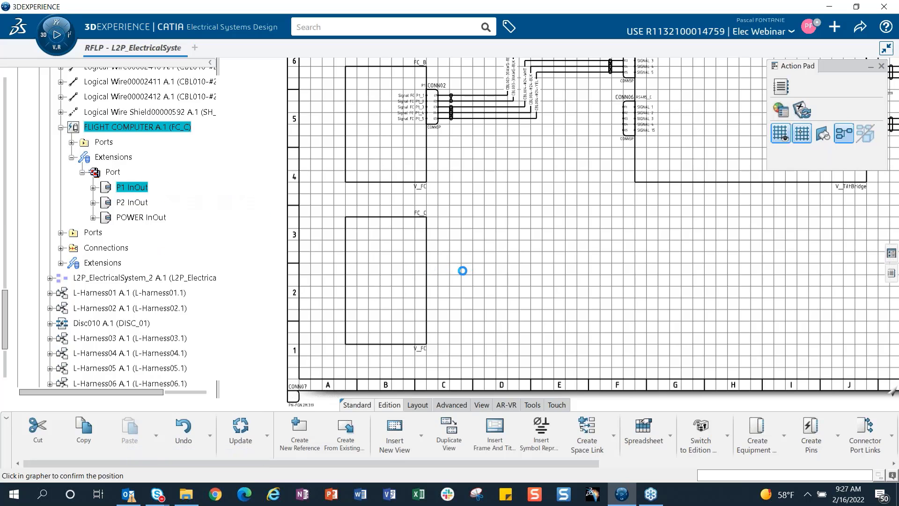
{"action": "scroll", "coordinate": [447, 280], "scroll_direction": "up", "scroll_amount": 5}
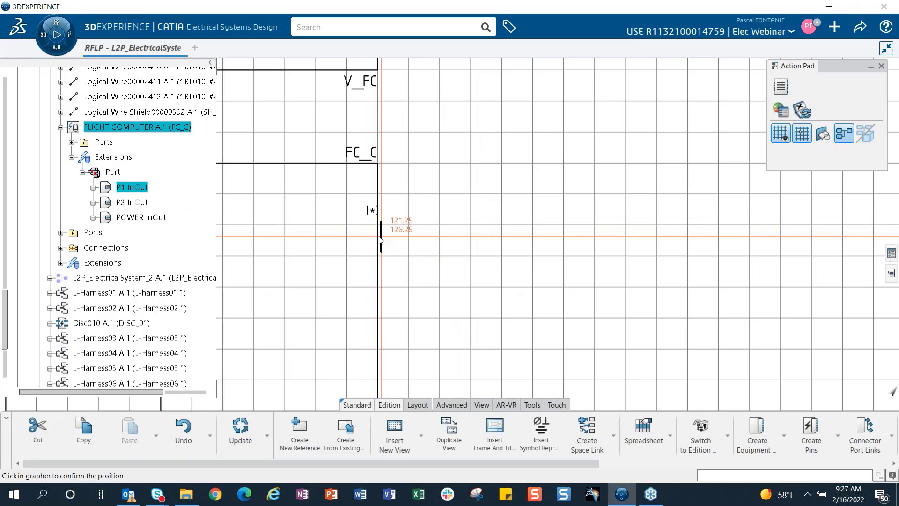
{"action": "left_click", "coordinate": [385, 243]}
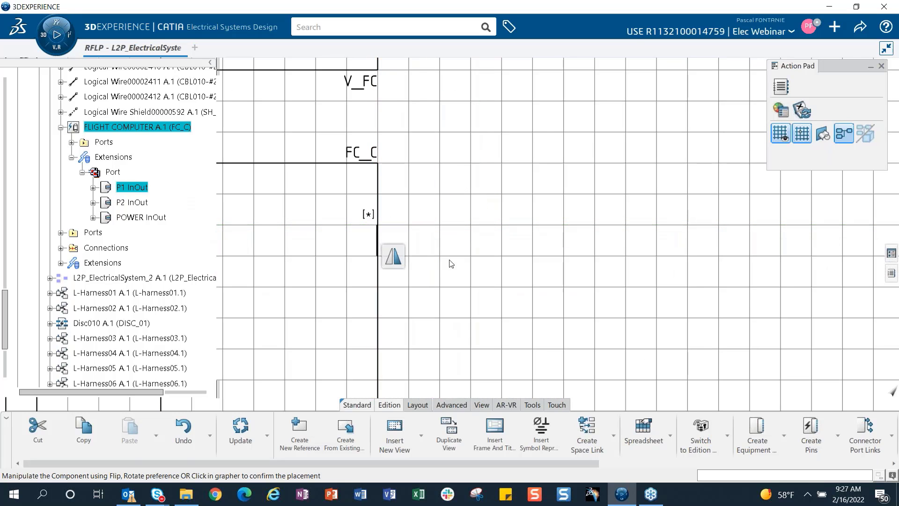
{"action": "left_click", "coordinate": [432, 263]}
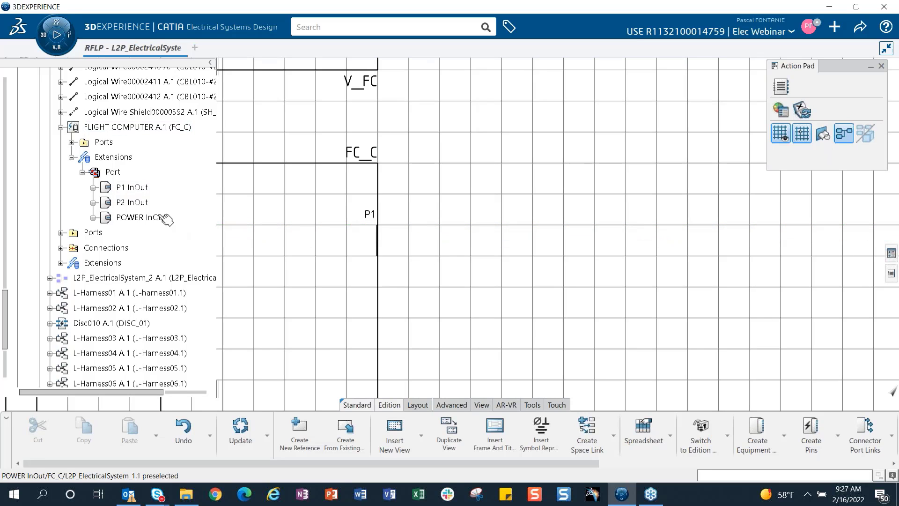
- Display port P1 in full representation with all five pins, 01 to 05
{"action": "left_click", "coordinate": [136, 188]}
{"action": "right_click", "coordinate": [136, 187]}
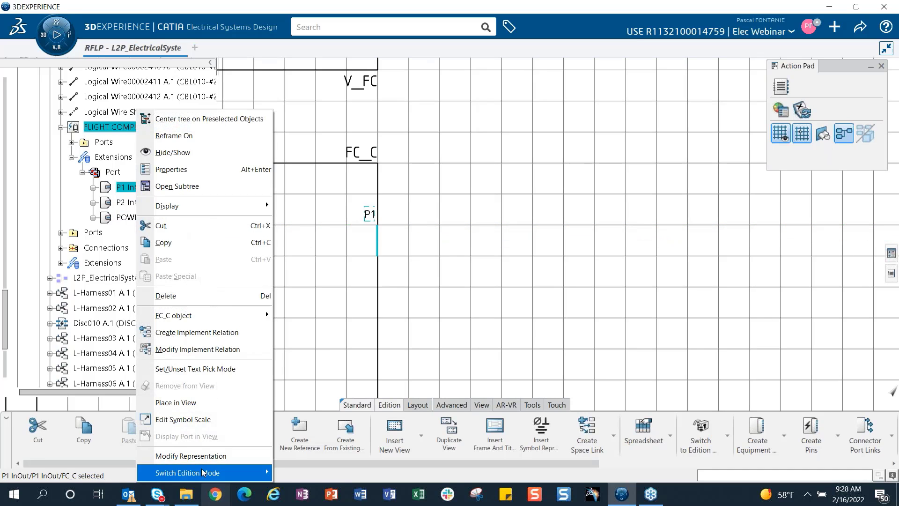
{"action": "left_click", "coordinate": [425, 299]}
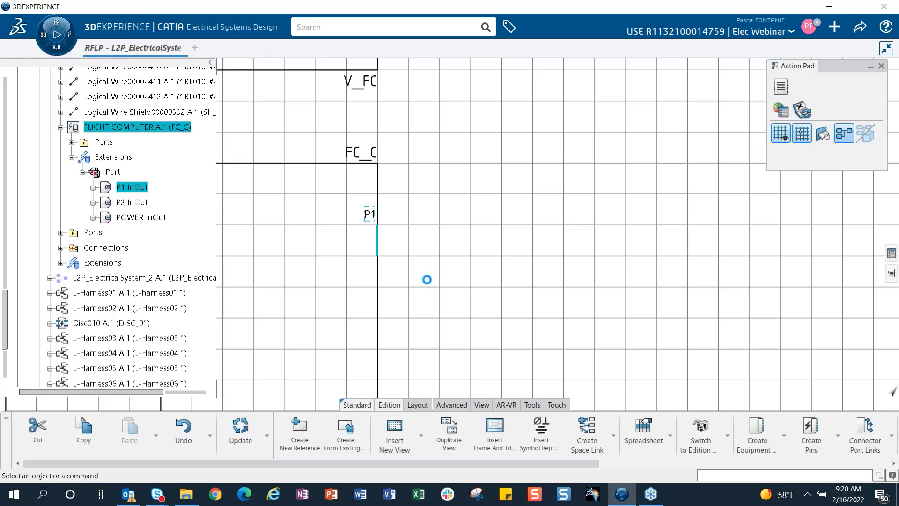
{"action": "left_click", "coordinate": [432, 191]}
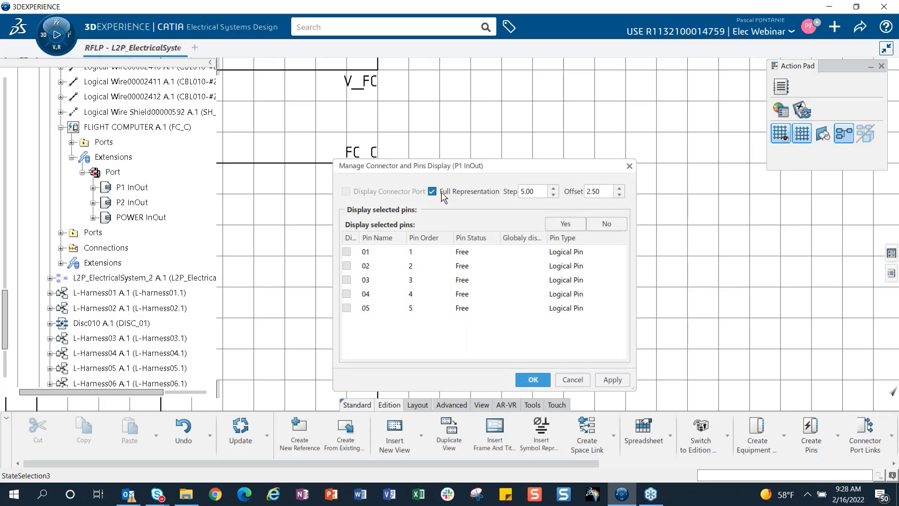
{"action": "left_click", "coordinate": [369, 253]}
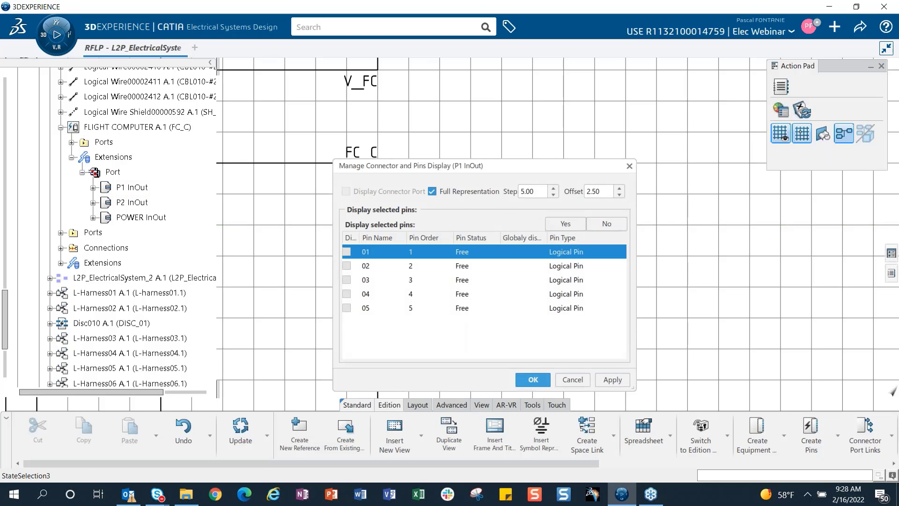
{"action": "left_click", "coordinate": [377, 308], "text": "shift"}
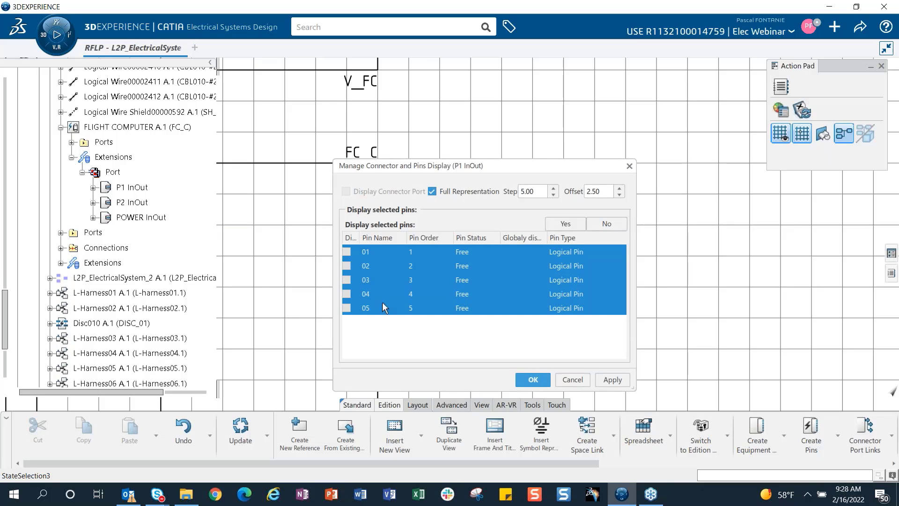
{"action": "left_click", "coordinate": [347, 252]}
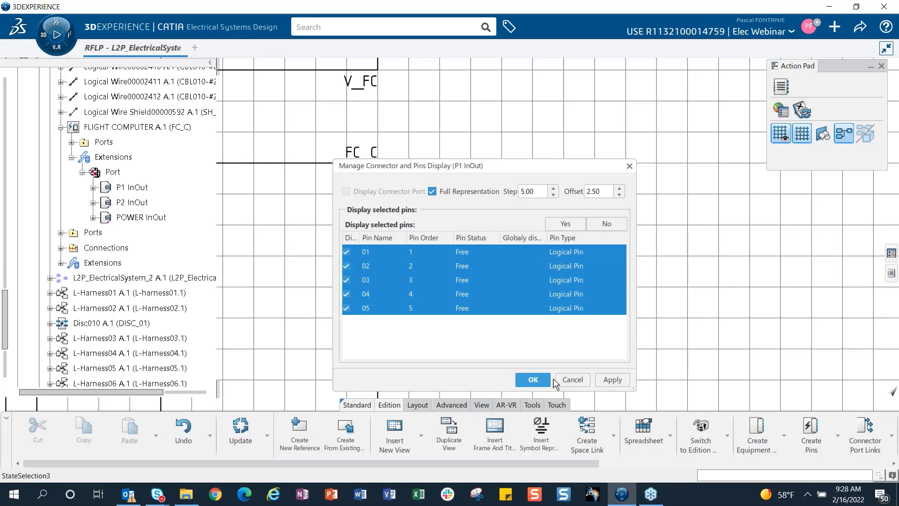
{"action": "left_click", "coordinate": [534, 380]}
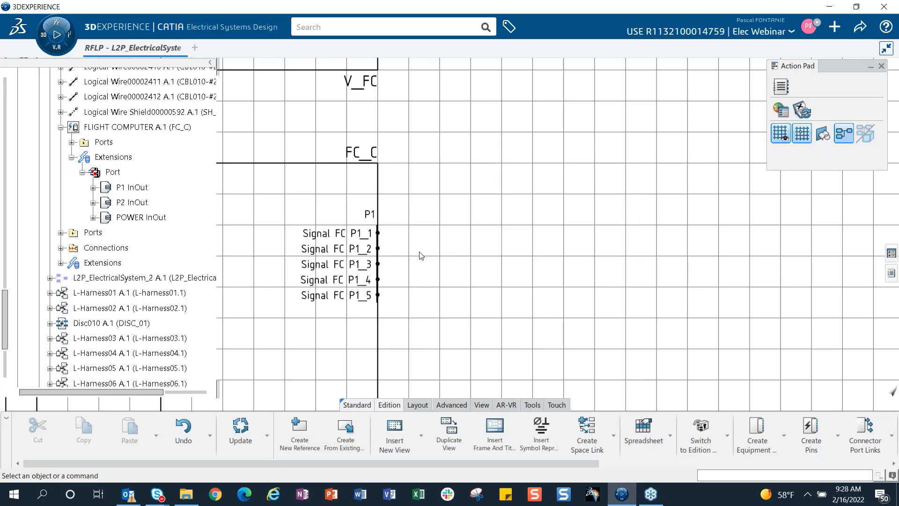
- Insert connector LConn_Circular_5 A.1 from the catalog's Elec2DConn-1735 chapter into the free space to the right of FC_C's port P1
{"action": "middle_click_drag", "start_coordinate": [440, 272], "coordinate": [518, 228]}
{"action": "scroll", "coordinate": [531, 202], "scroll_direction": "up", "scroll_amount": 2}
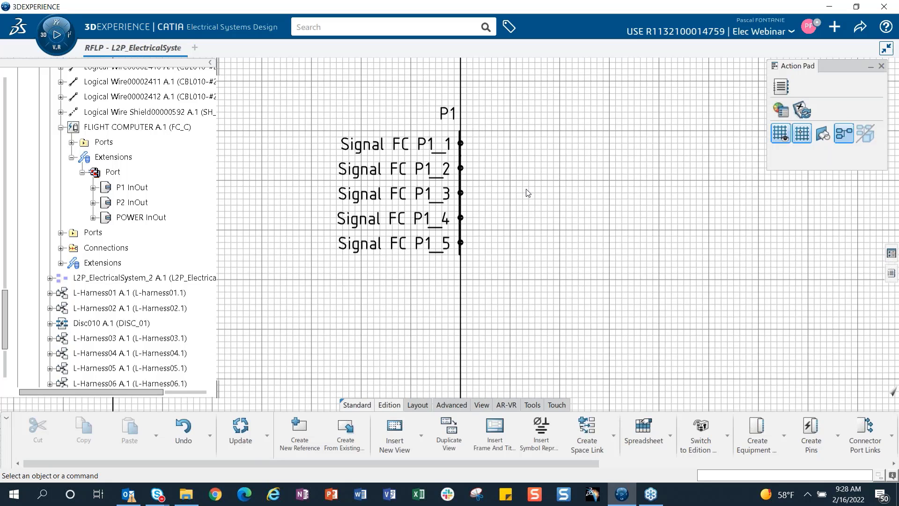
{"action": "mouse_move", "coordinate": [529, 194]}
{"action": "middle_mouse_down"}
{"action": "mouse_move", "coordinate": [526, 262]}
{"action": "mouse_move", "coordinate": [506, 261]}
{"action": "mouse_move", "coordinate": [518, 249]}
{"action": "mouse_move", "coordinate": [494, 247]}
{"action": "mouse_move", "coordinate": [501, 240]}
{"action": "middle_mouse_up"}
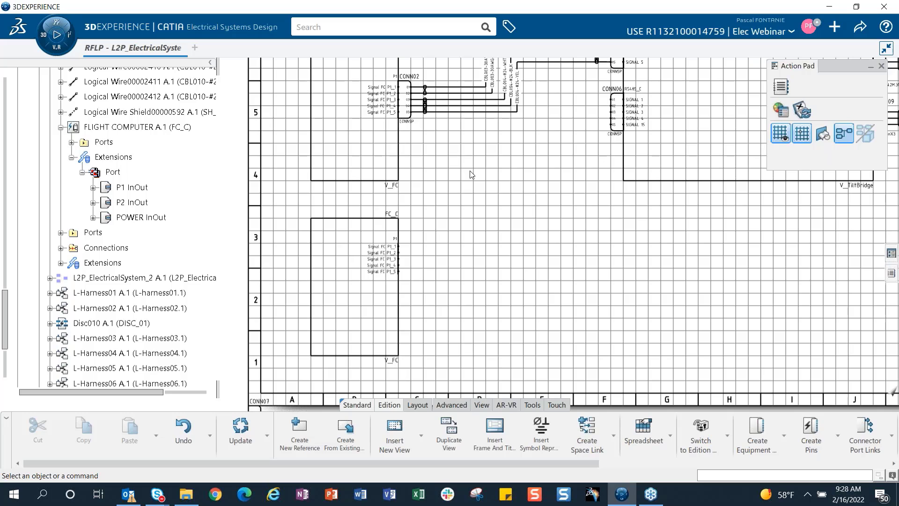
{"action": "middle_click_drag", "start_coordinate": [487, 229], "coordinate": [502, 243]}
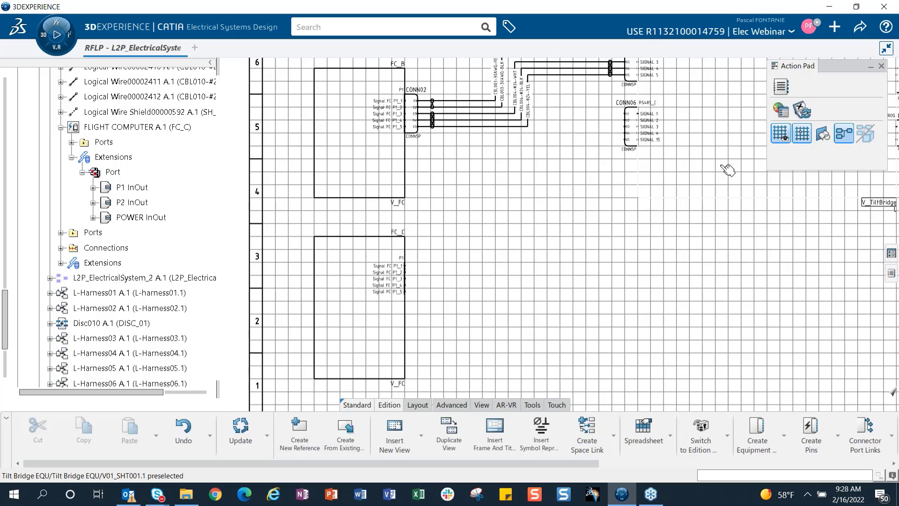
{"action": "left_click", "coordinate": [784, 88]}
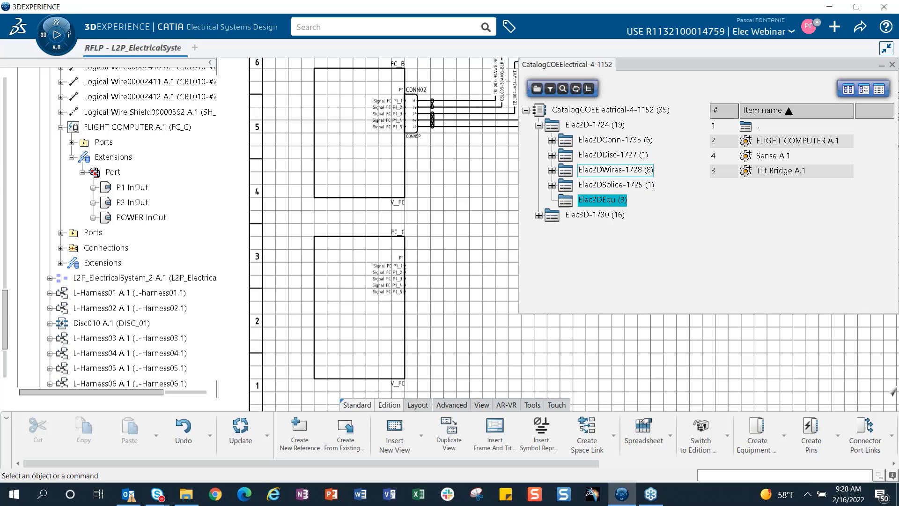
{"action": "left_click", "coordinate": [620, 140]}
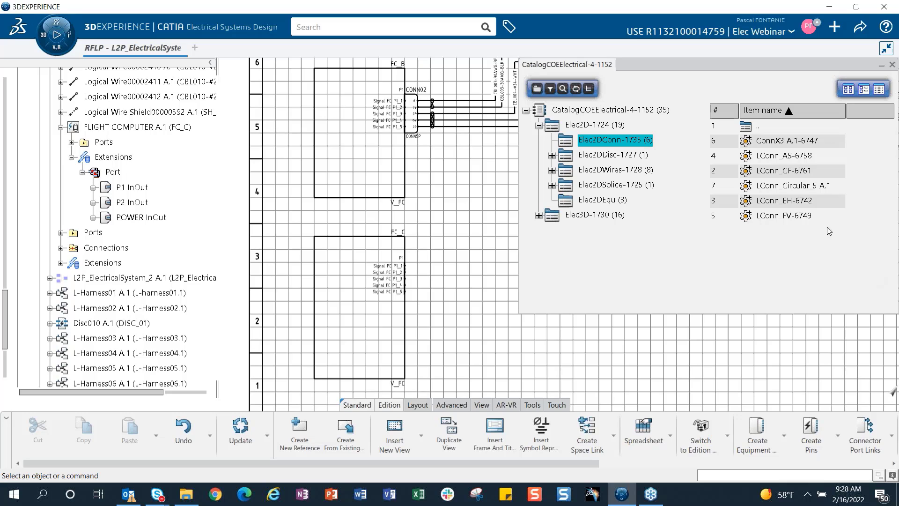
{"action": "double_click", "coordinate": [797, 187]}
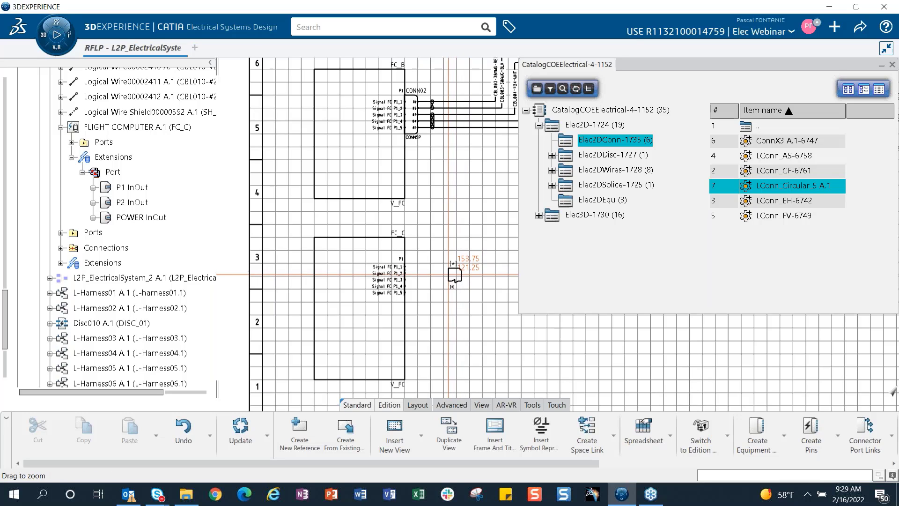
{"action": "scroll", "coordinate": [451, 280], "scroll_direction": "up", "scroll_amount": 5}
{"action": "left_click", "coordinate": [431, 241]}
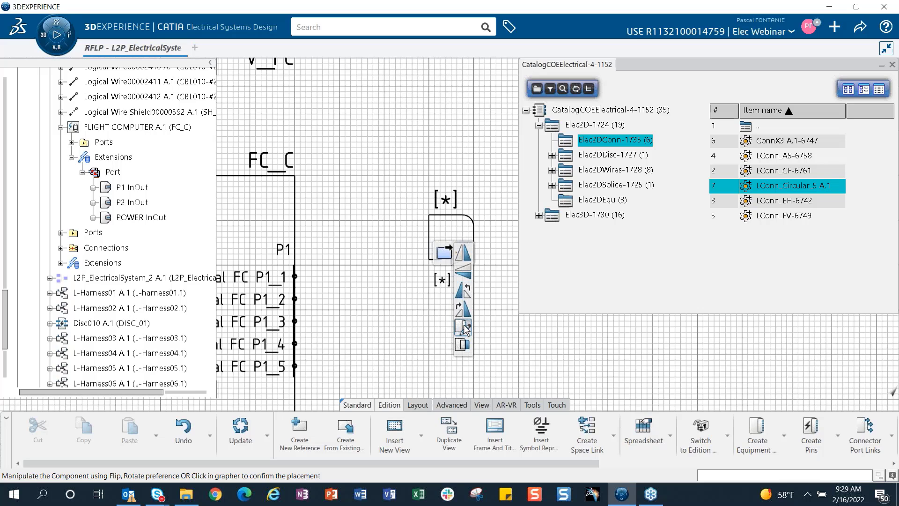
- Show the new connector in full representation with all five pins, 01 to 05, displayed
{"action": "left_click", "coordinate": [465, 328]}
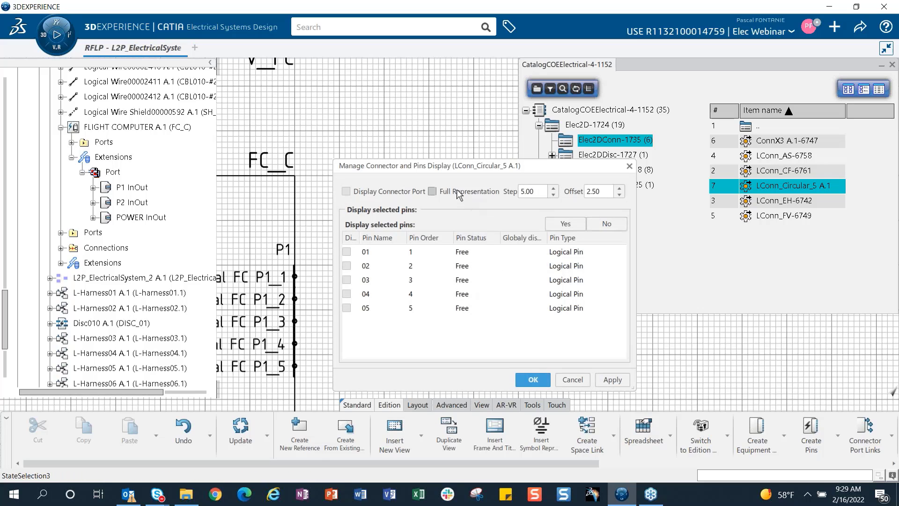
{"action": "left_click", "coordinate": [368, 252]}
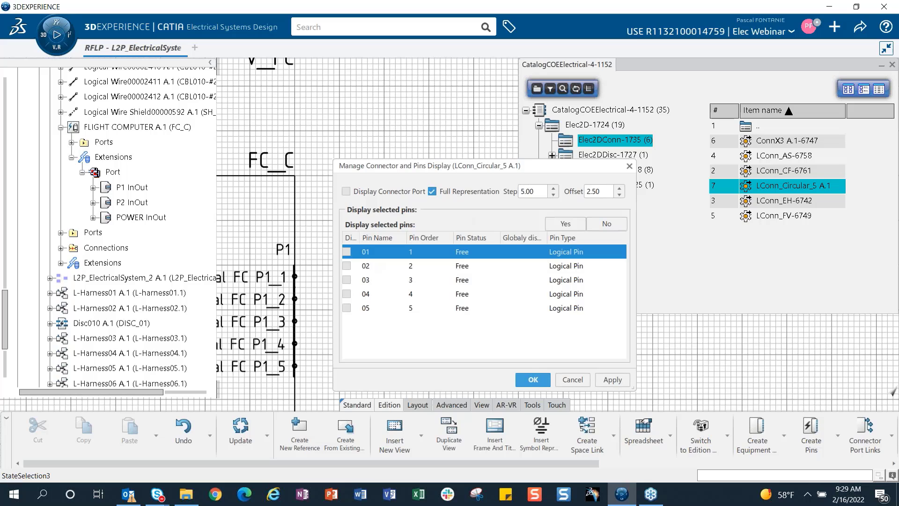
{"action": "left_click", "coordinate": [383, 308], "text": "shift"}
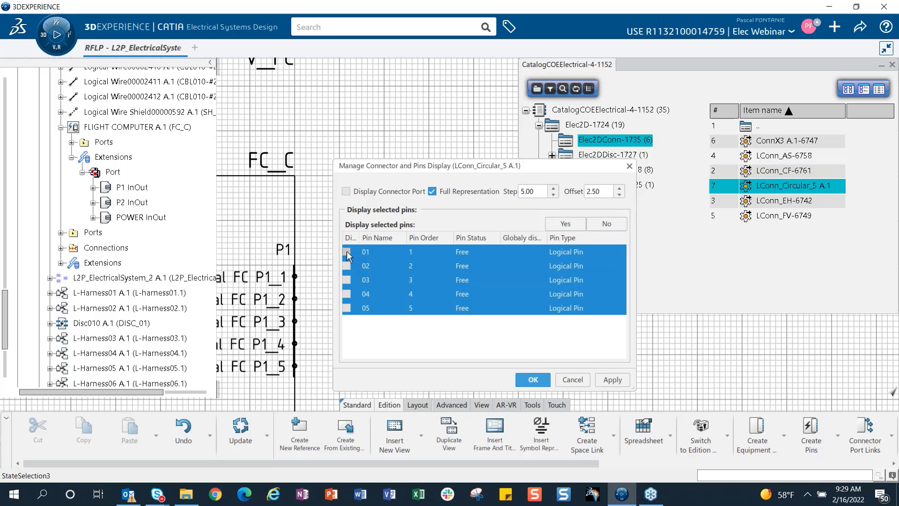
{"action": "left_click", "coordinate": [566, 225]}
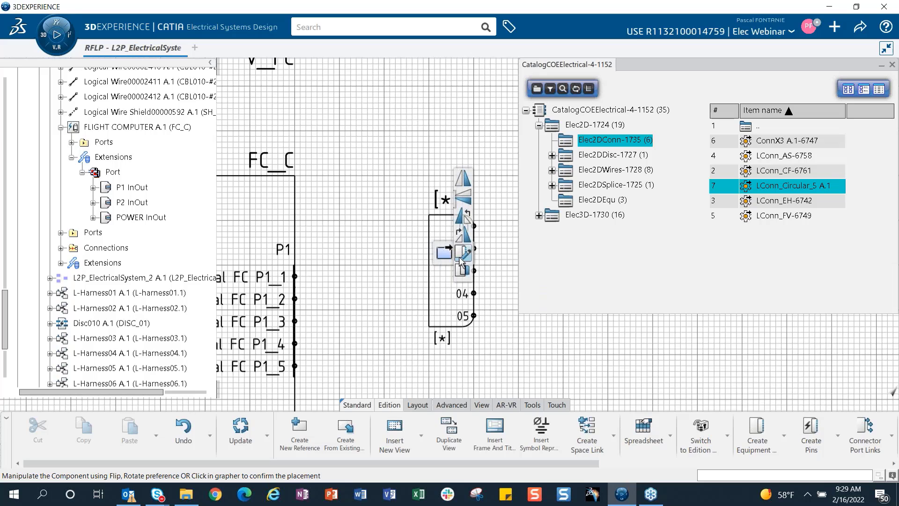
- Connect the new connector to port P1 of FC_C and name its instance CONN03
{"action": "left_click", "coordinate": [467, 271]}
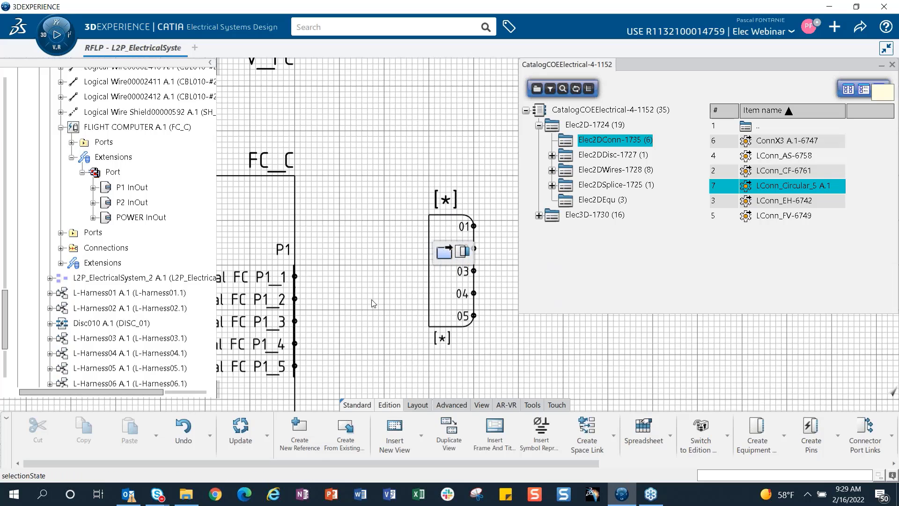
{"action": "left_click", "coordinate": [274, 282]}
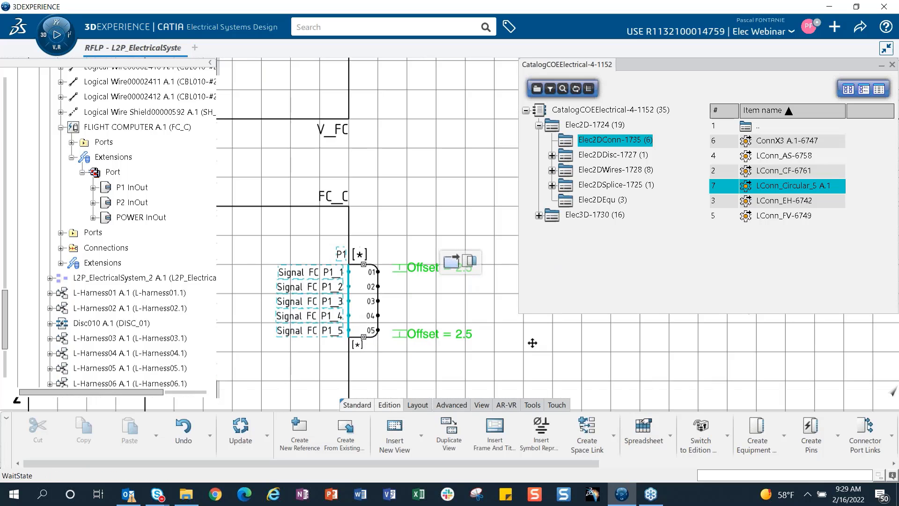
{"action": "left_click", "coordinate": [480, 310]}
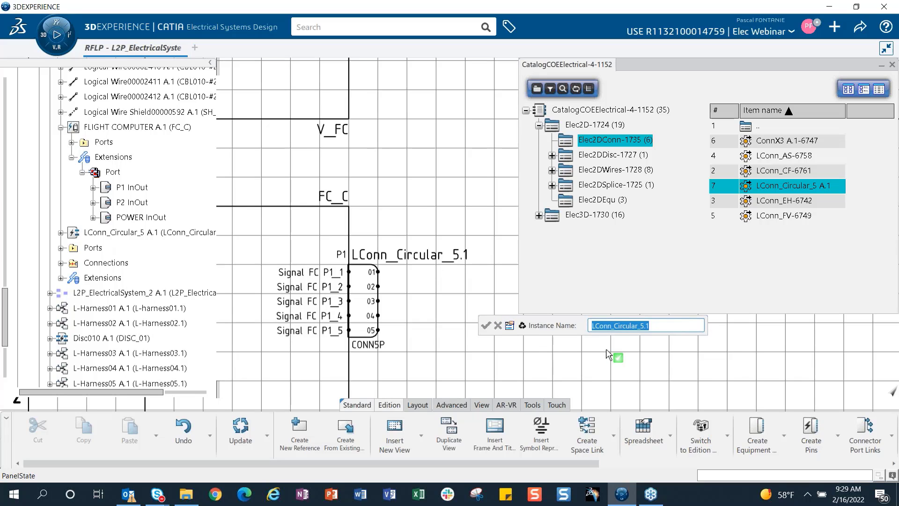
{"action": "type", "text": "CONN03"}
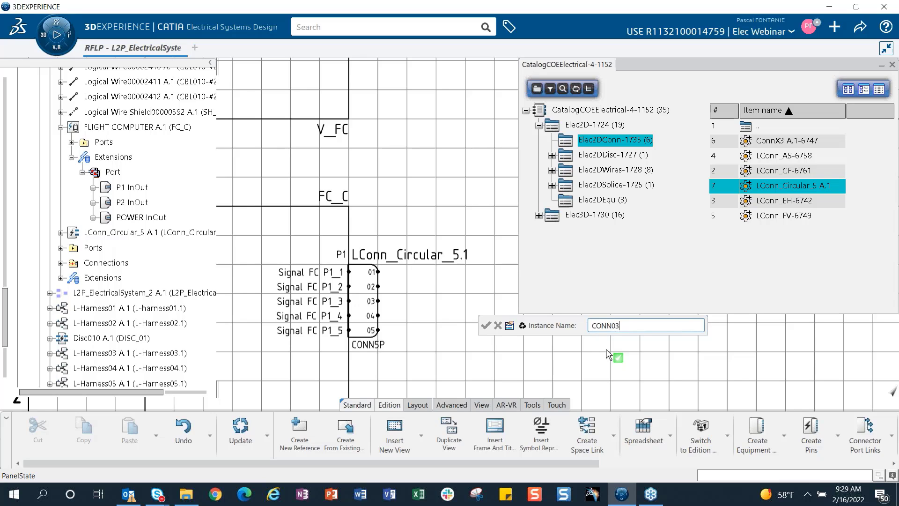
{"action": "left_click", "coordinate": [488, 327]}
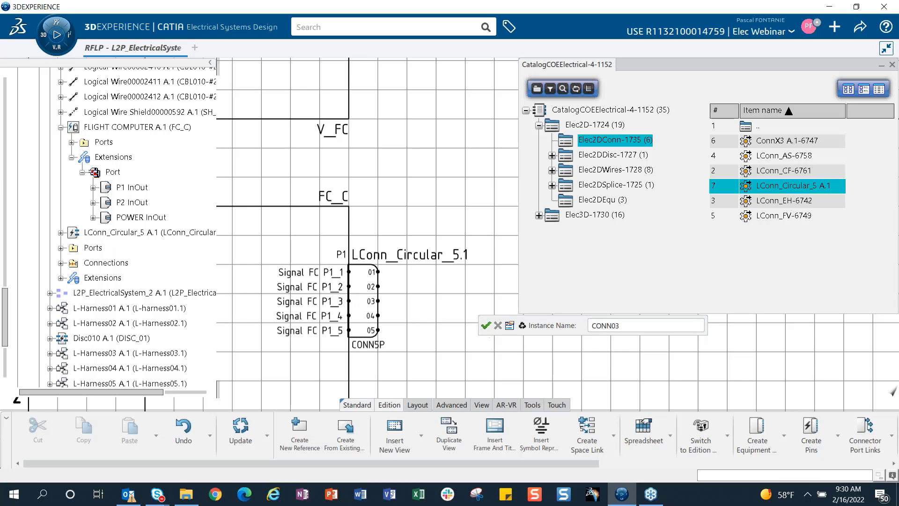
- Close the component catalog and inspect CONN03 on FC_C alongside the wired FC_B connector above it
{"action": "middle_click_drag", "start_coordinate": [471, 309], "coordinate": [471, 349], "text": "ctrl"}
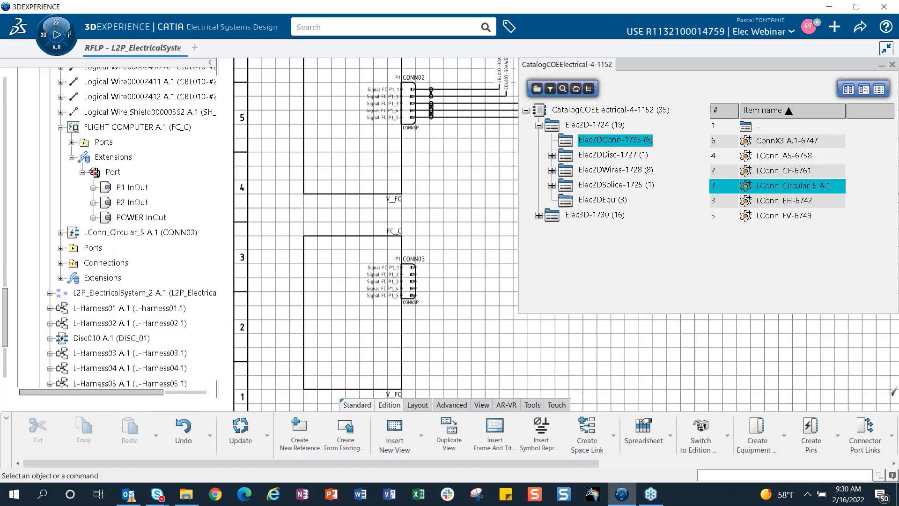
{"action": "left_click_drag", "start_coordinate": [845, 64], "coordinate": [780, 63]}
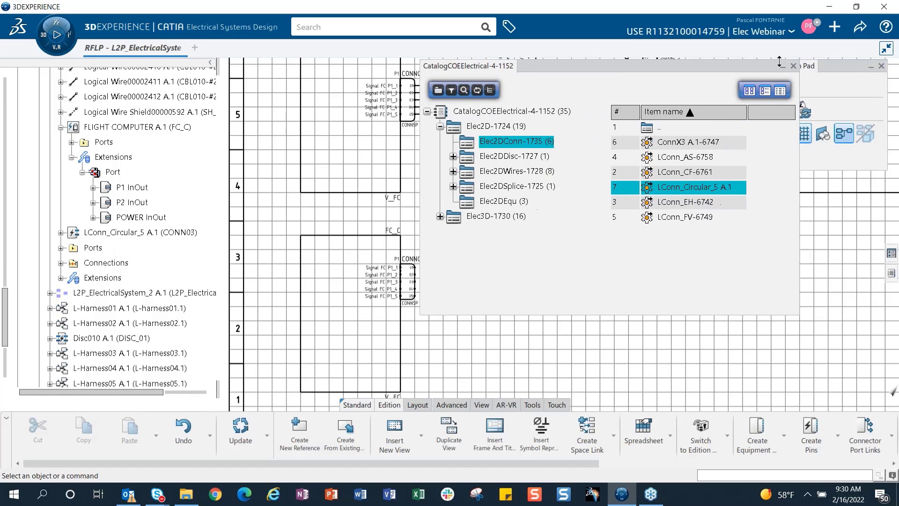
{"action": "left_click", "coordinate": [794, 66]}
{"action": "middle_click_drag", "start_coordinate": [412, 308], "coordinate": [445, 291]}
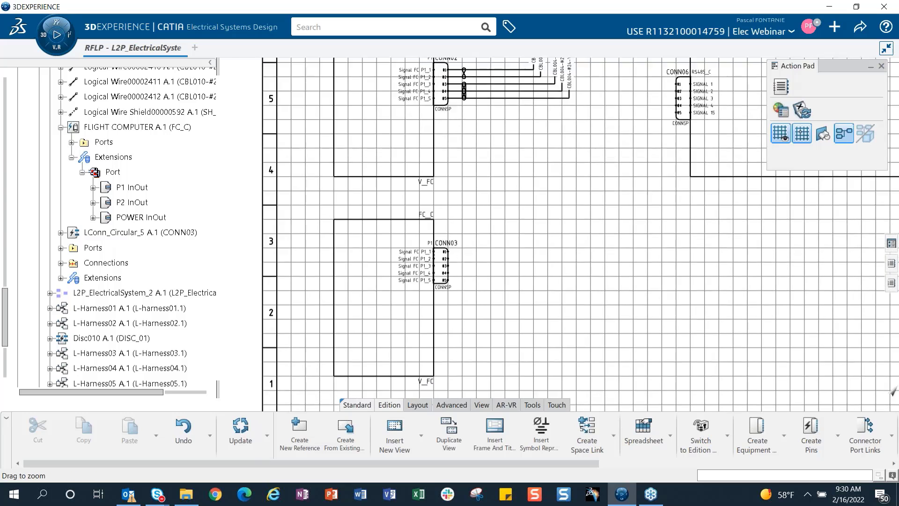
{"action": "middle_click_drag", "start_coordinate": [539, 286], "coordinate": [542, 233], "text": "ctrl"}
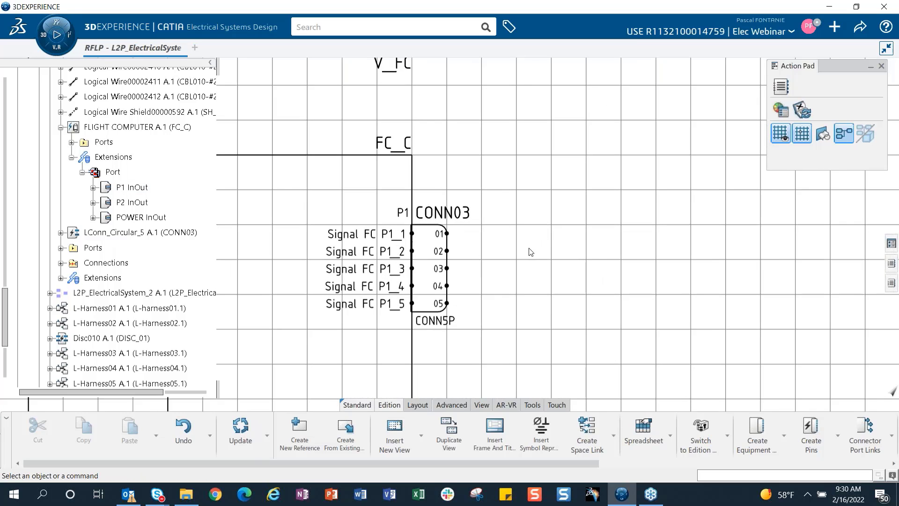
{"action": "middle_click_drag", "start_coordinate": [531, 252], "coordinate": [554, 270], "text": "ctrl"}
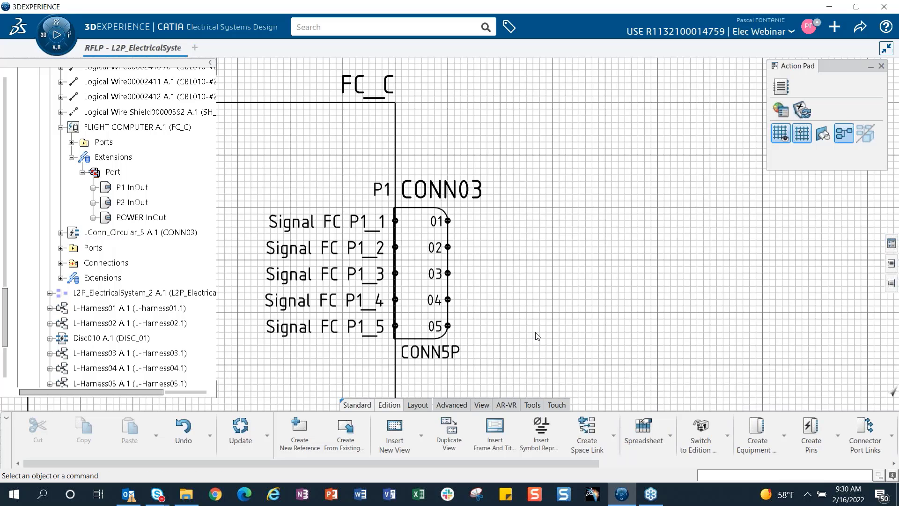
{"action": "middle_click_drag", "start_coordinate": [603, 300], "coordinate": [581, 339]}
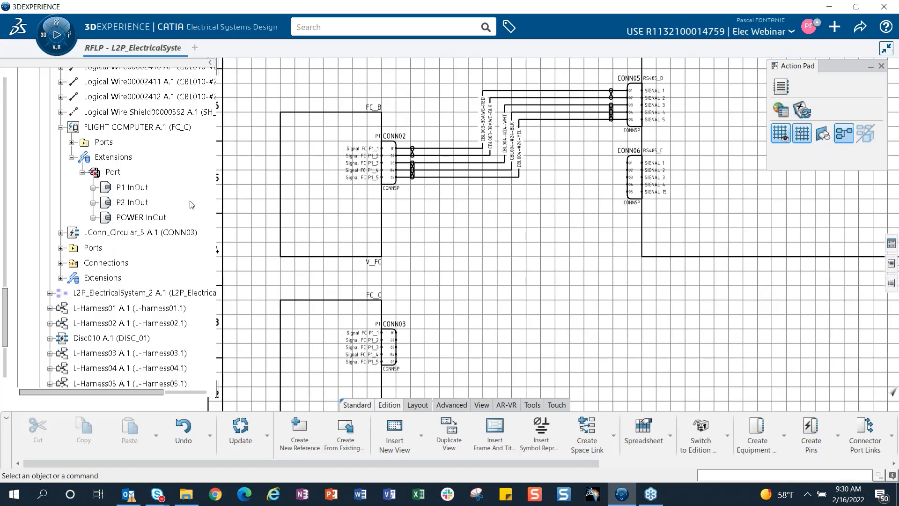
- Collapse the FC_C branch and expand the electrical root's harness extensions to list the cables of L-Harness01
{"action": "left_click", "coordinate": [61, 127]}
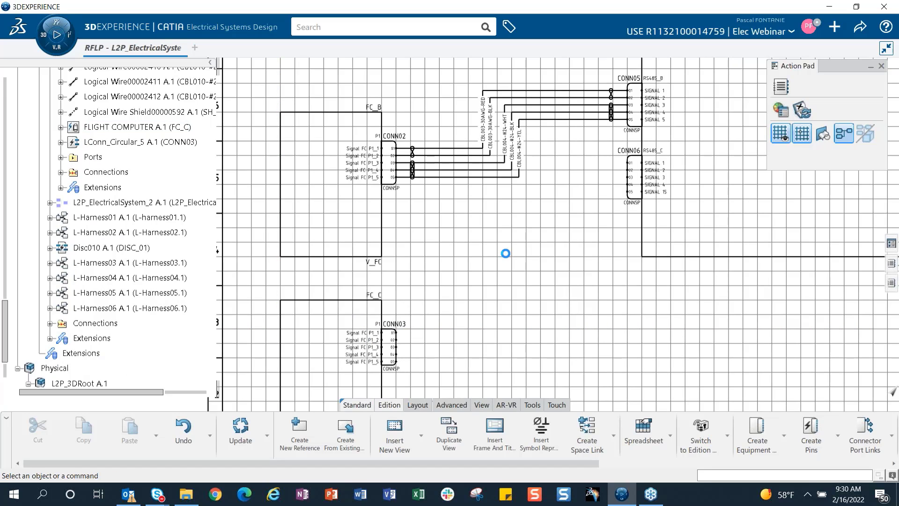
{"action": "middle_click_drag", "start_coordinate": [472, 248], "coordinate": [470, 289]}
{"action": "scroll", "coordinate": [470, 289], "scroll_direction": "up", "scroll_amount": 5}
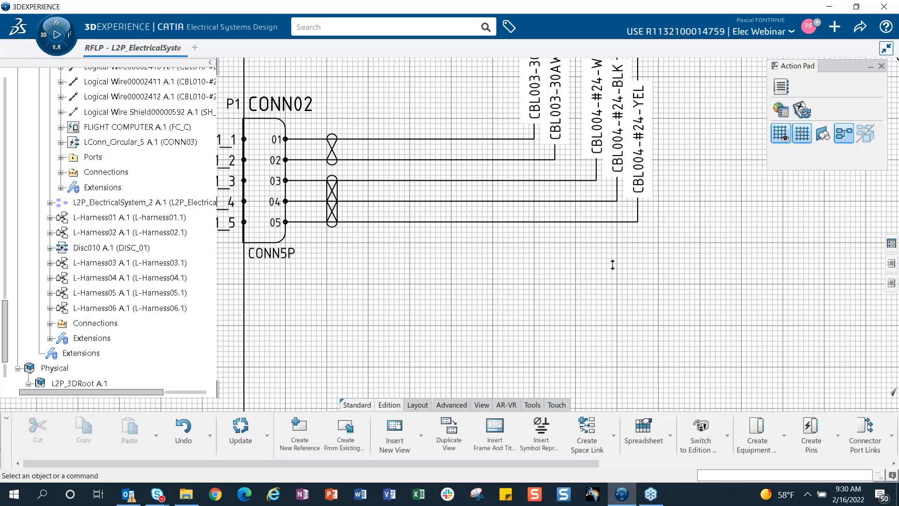
{"action": "middle_click_drag", "start_coordinate": [613, 264], "coordinate": [506, 173]}
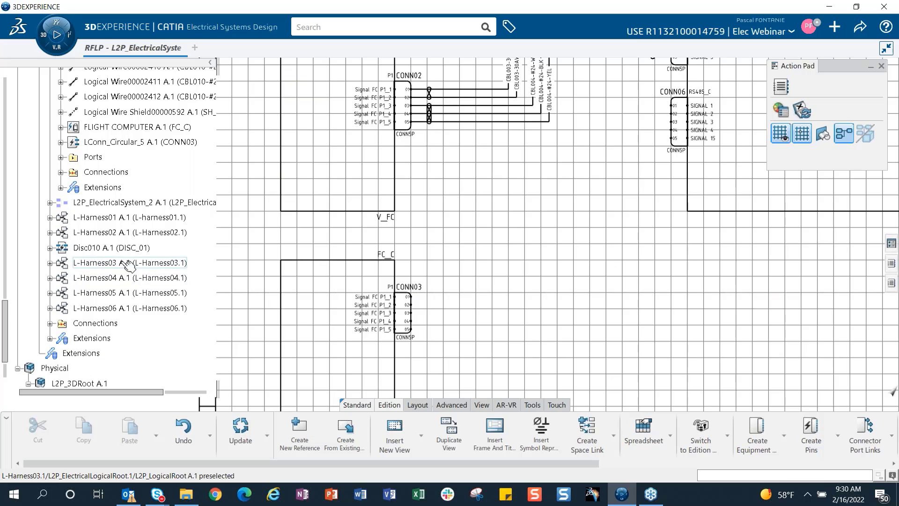
{"action": "scroll", "coordinate": [77, 268], "scroll_direction": "down", "scroll_amount": 2}
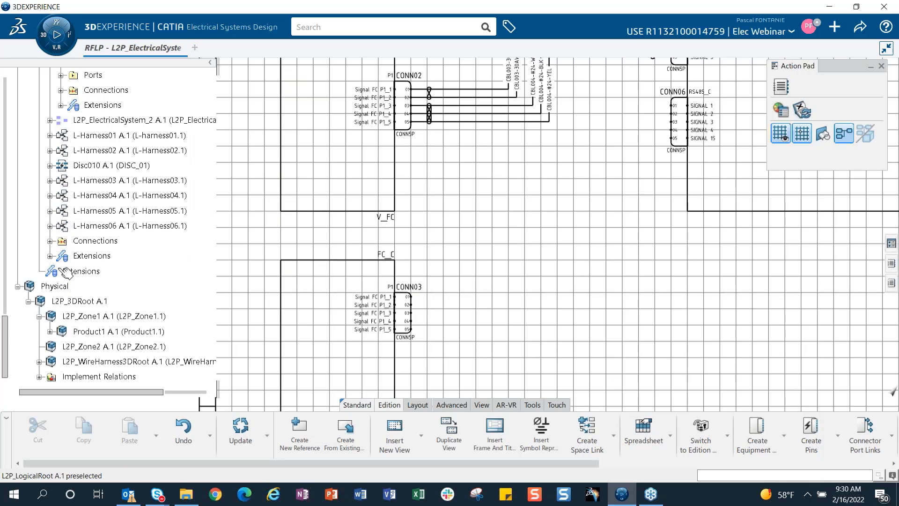
{"action": "left_click", "coordinate": [51, 256]}
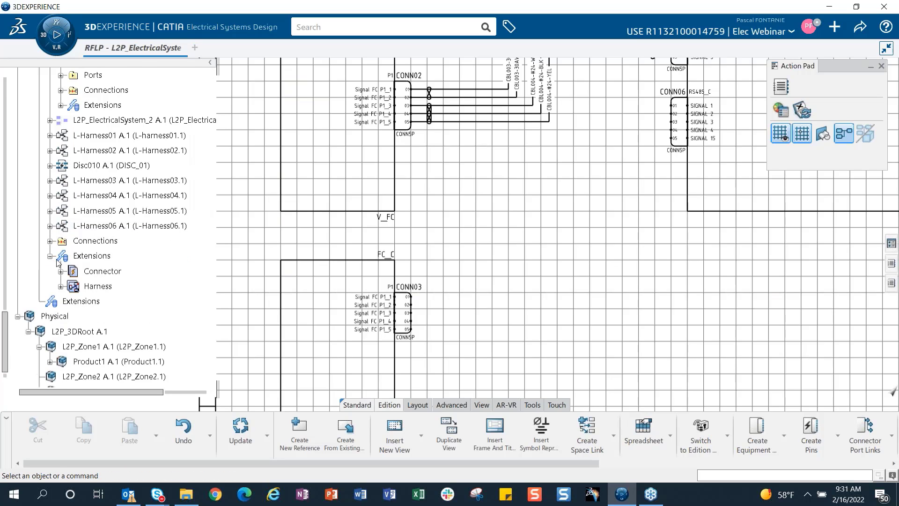
{"action": "left_click", "coordinate": [61, 288]}
{"action": "left_click", "coordinate": [74, 292]}
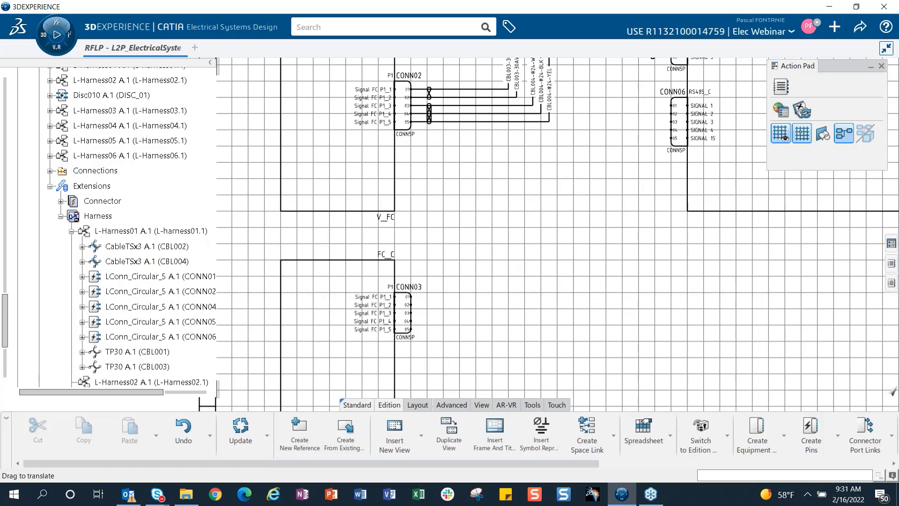
{"action": "middle_click_drag", "start_coordinate": [323, 289], "coordinate": [375, 267]}
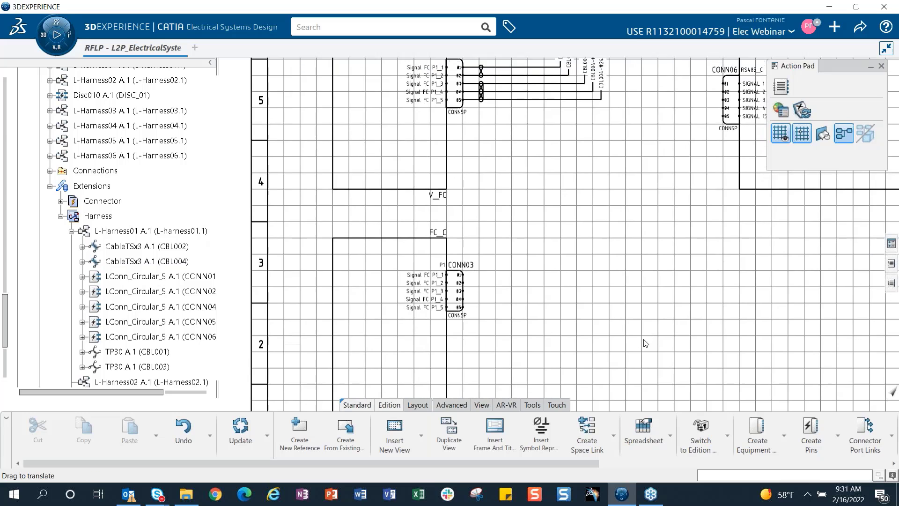
{"action": "scroll", "coordinate": [293, 296], "scroll_direction": "up", "scroll_amount": 3}
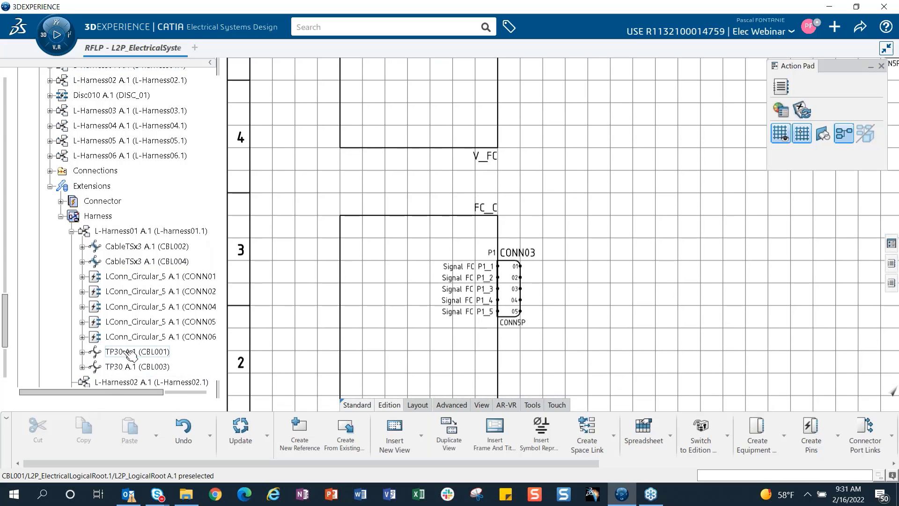
- Create a new cable from the existing twisted pair TP30 A.1 (CBL001) and name its instance CBL005
{"action": "left_click", "coordinate": [337, 441]}
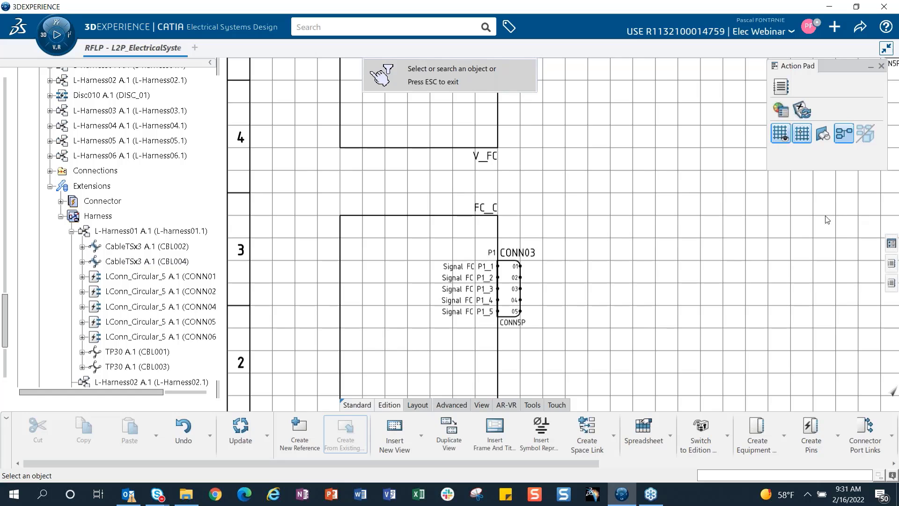
{"action": "left_click", "coordinate": [164, 352]}
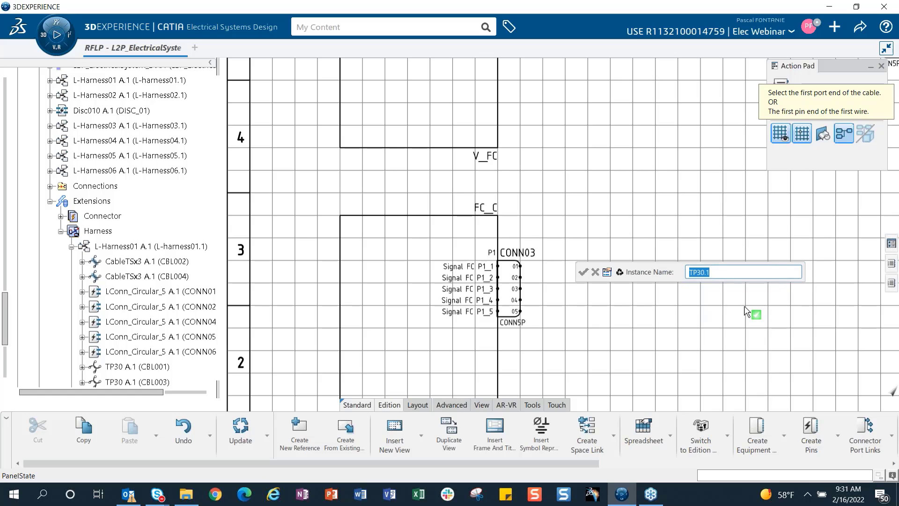
{"action": "type", "text": "CBL005"}
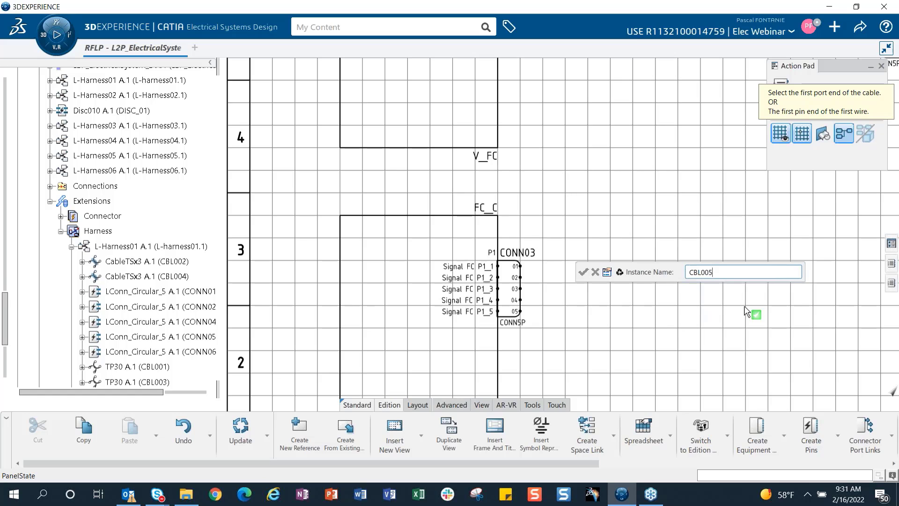
{"action": "left_click", "coordinate": [583, 274]}
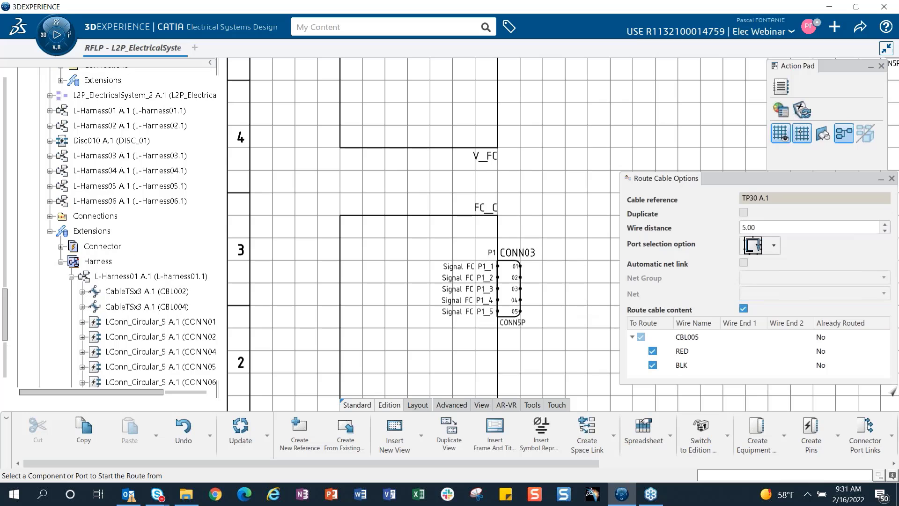
- Route the RED and BLK wires of CBL005 starting from pin 01 of CONN03 and ending at pin 01 of CONN06
{"action": "middle_click_drag", "start_coordinate": [572, 298], "coordinate": [468, 238]}
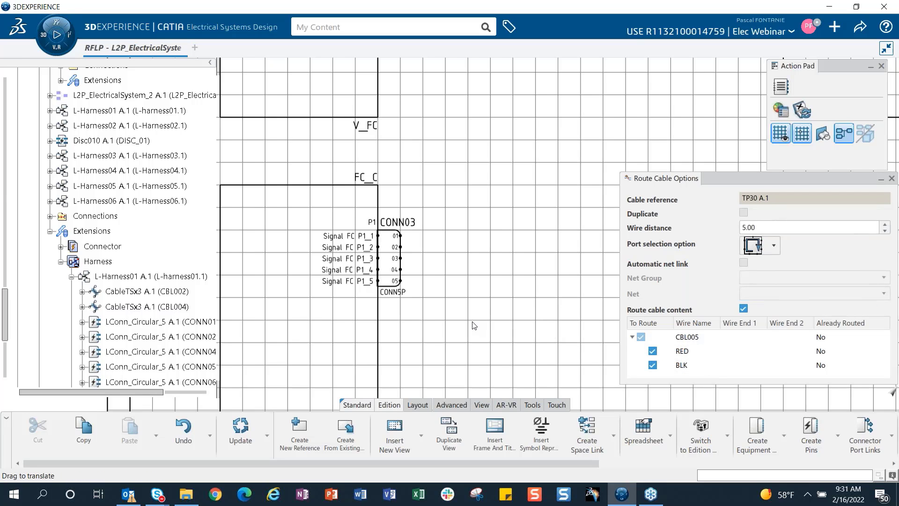
{"action": "scroll", "coordinate": [442, 232], "scroll_direction": "up", "scroll_amount": 5}
{"action": "middle_click_drag", "start_coordinate": [442, 232], "coordinate": [467, 272]}
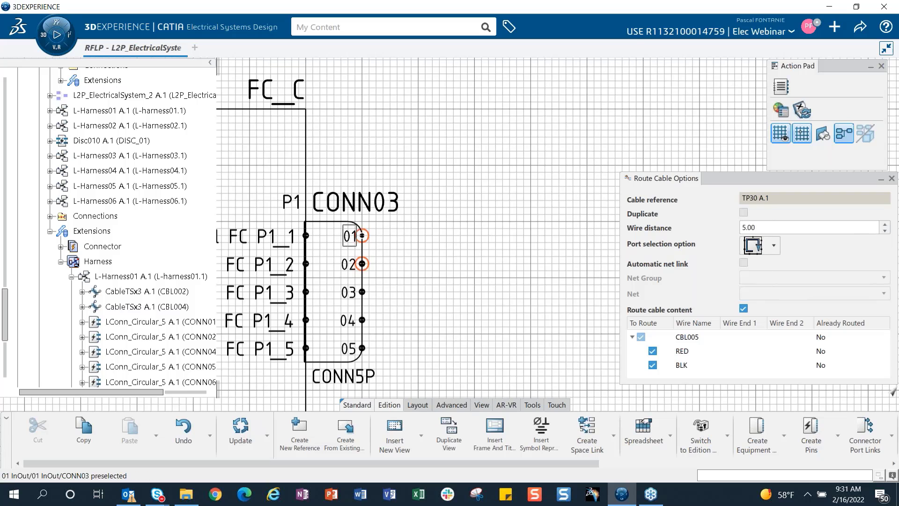
{"action": "left_click", "coordinate": [365, 236]}
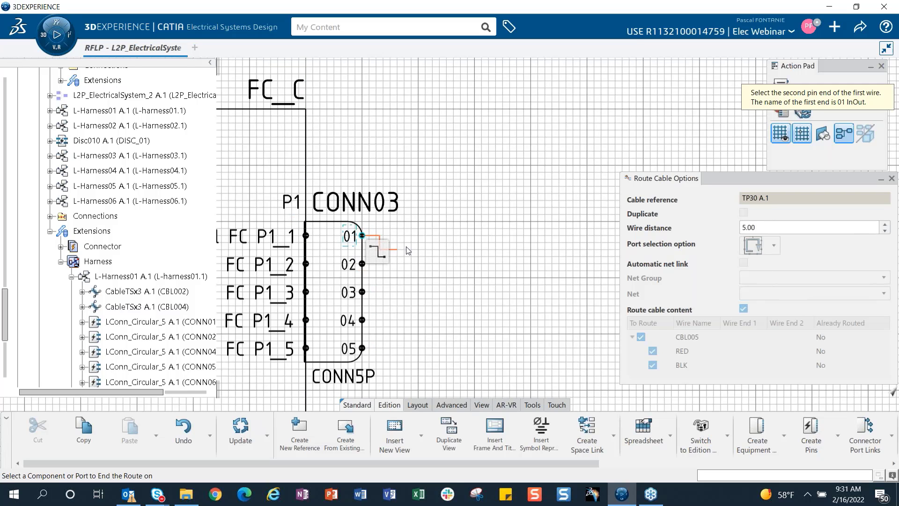
{"action": "scroll", "coordinate": [459, 282], "scroll_direction": "down", "scroll_amount": 3}
{"action": "scroll", "coordinate": [459, 283], "scroll_direction": "down", "scroll_amount": 1}
{"action": "middle_click_drag", "start_coordinate": [508, 275], "coordinate": [437, 316]}
{"action": "scroll", "coordinate": [441, 300], "scroll_direction": "down", "scroll_amount": 1}
{"action": "middle_click_drag", "start_coordinate": [495, 249], "coordinate": [393, 257]}
{"action": "middle_click_drag", "start_coordinate": [402, 303], "coordinate": [321, 392]}
{"action": "middle_click_drag", "start_coordinate": [321, 393], "coordinate": [382, 267], "text": "ctrl"}
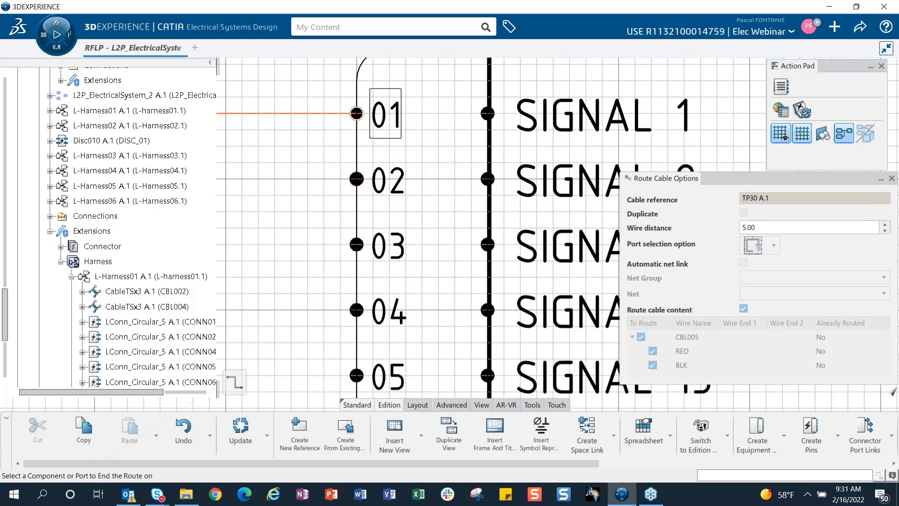
{"action": "left_click", "coordinate": [360, 116]}
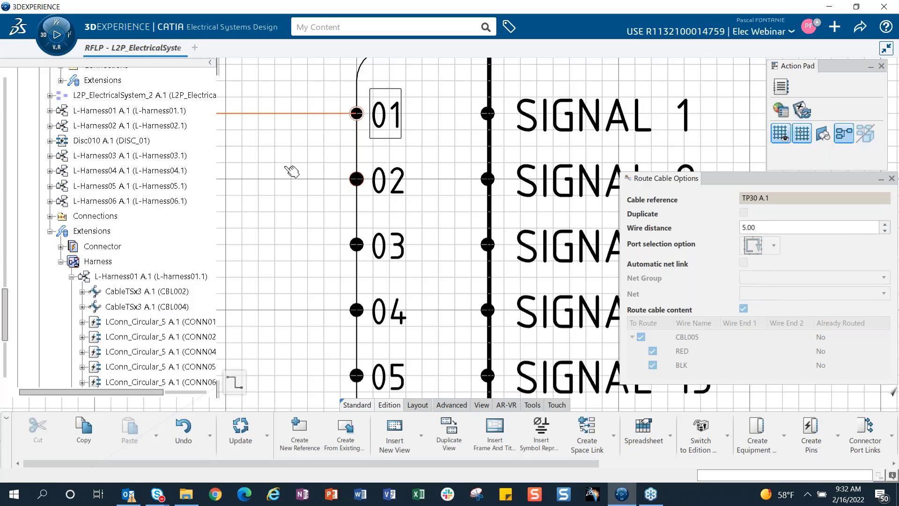
- Shift the vertical runs of CBL005's BLK and RED wires to the right, clear of the CBL004 wires
{"action": "middle_click_drag", "start_coordinate": [300, 169], "coordinate": [300, 300]}
{"action": "middle_click_drag", "start_coordinate": [487, 320], "coordinate": [533, 271]}
{"action": "scroll", "coordinate": [550, 303], "scroll_direction": "up", "scroll_amount": 5}
{"action": "middle_click_drag", "start_coordinate": [553, 302], "coordinate": [609, 261]}
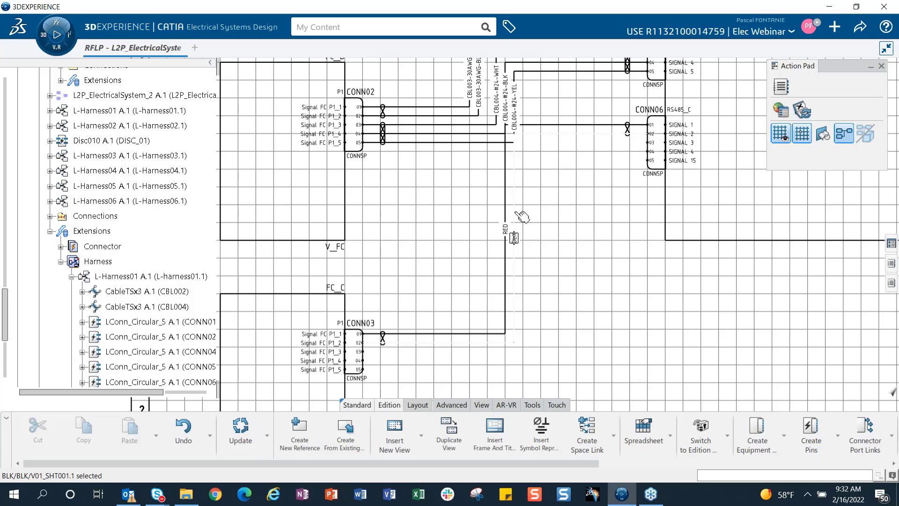
{"action": "left_click", "coordinate": [515, 237]}
{"action": "left_click_drag", "start_coordinate": [515, 237], "coordinate": [559, 240]}
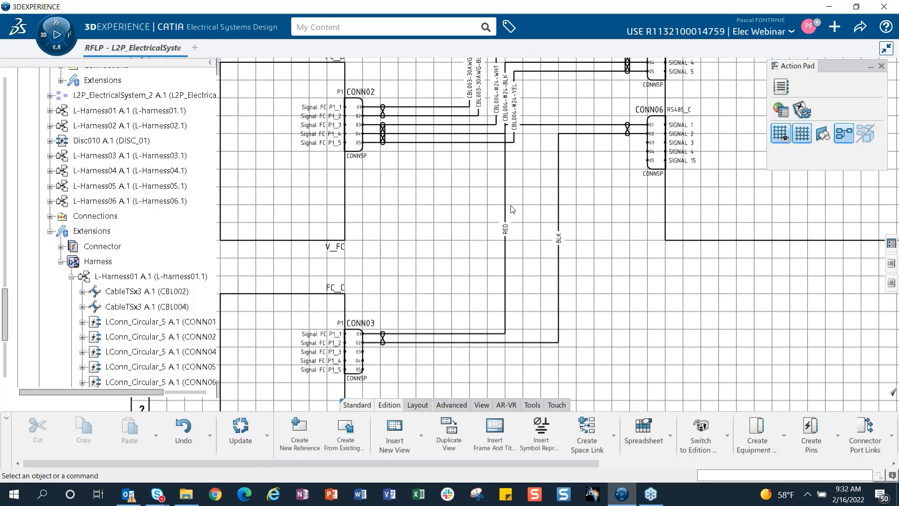
{"action": "left_click", "coordinate": [505, 229]}
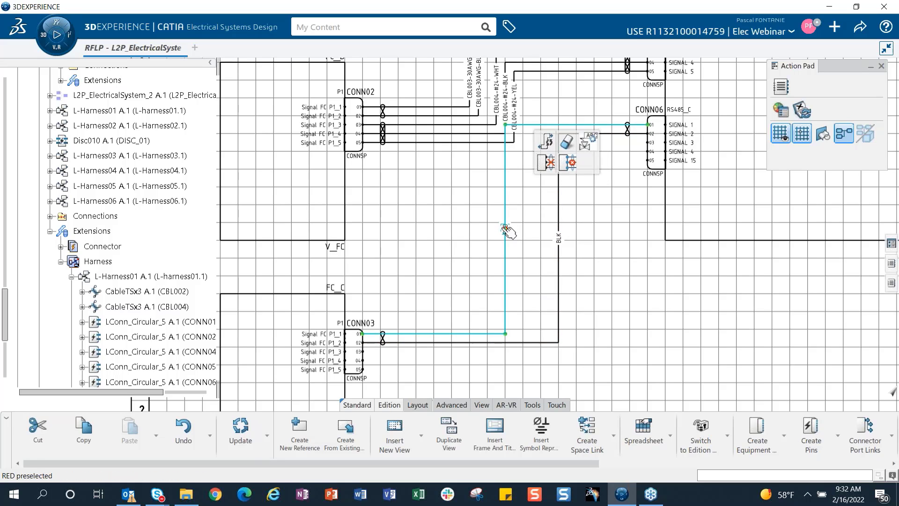
{"action": "left_click_drag", "start_coordinate": [505, 229], "coordinate": [546, 237]}
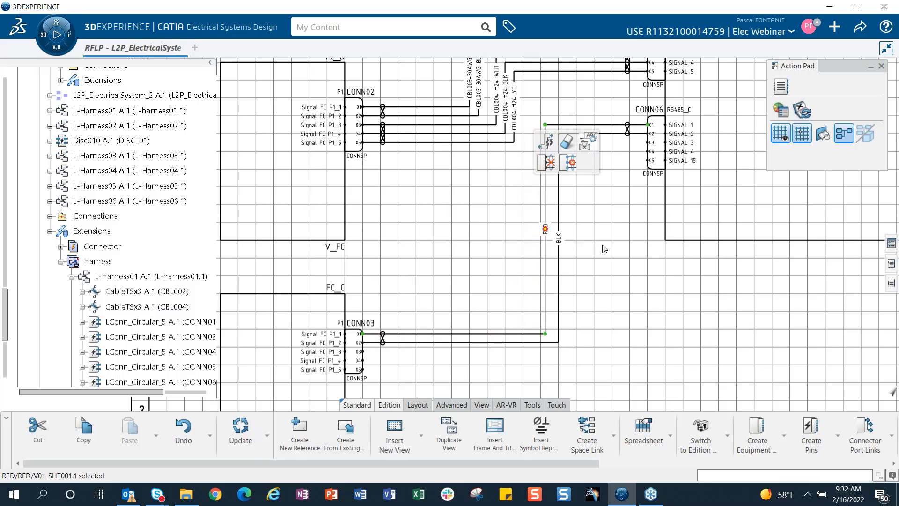
{"action": "left_click", "coordinate": [604, 249]}
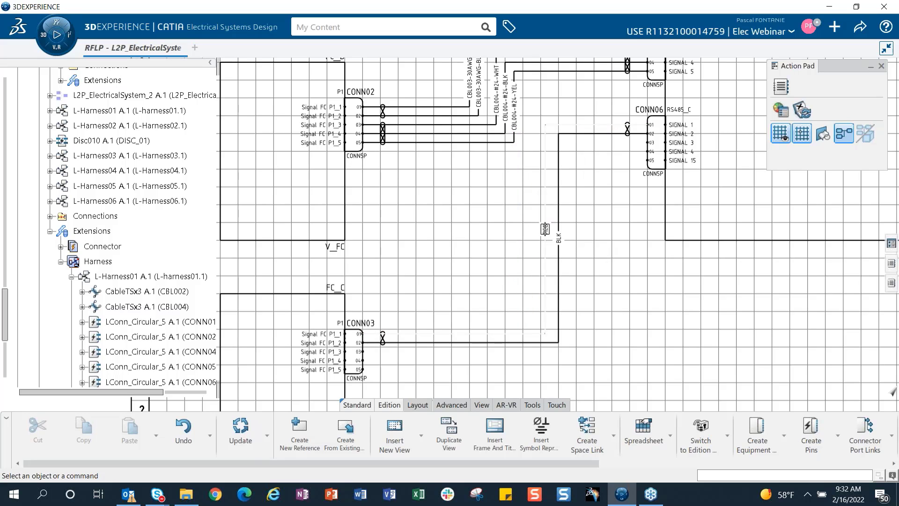
- Create another cable from the existing CableTSx3 A.1 (CBL004) and name its instance CBL006
{"action": "mouse_move", "coordinate": [596, 286]}
{"action": "middle_mouse_down"}
{"action": "mouse_move", "coordinate": [599, 257]}
{"action": "mouse_move", "coordinate": [598, 305]}
{"action": "middle_mouse_up"}
{"action": "scroll", "coordinate": [152, 231], "scroll_direction": "down", "scroll_amount": 2}
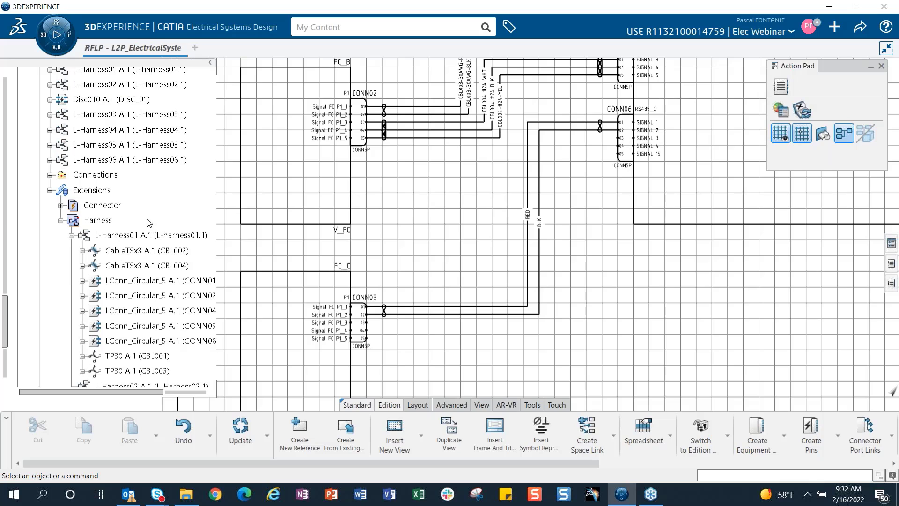
{"action": "left_click", "coordinate": [346, 439]}
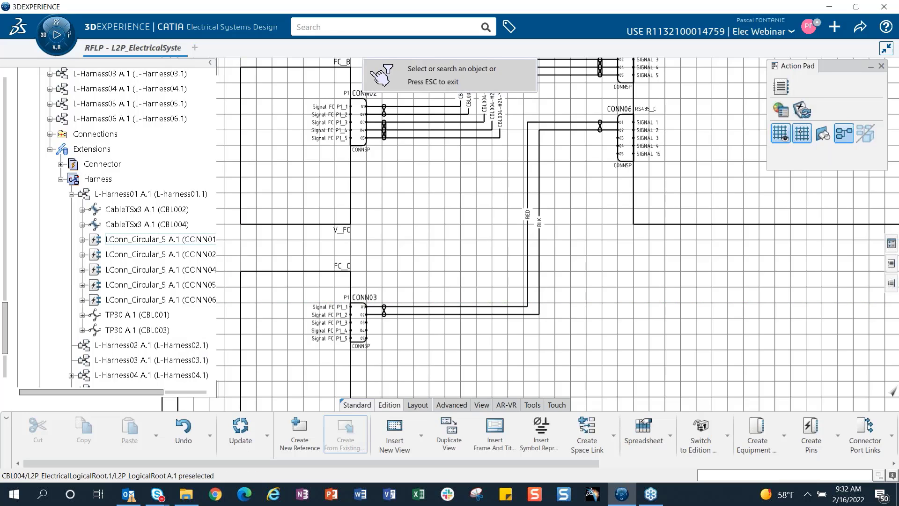
{"action": "left_click", "coordinate": [175, 225]}
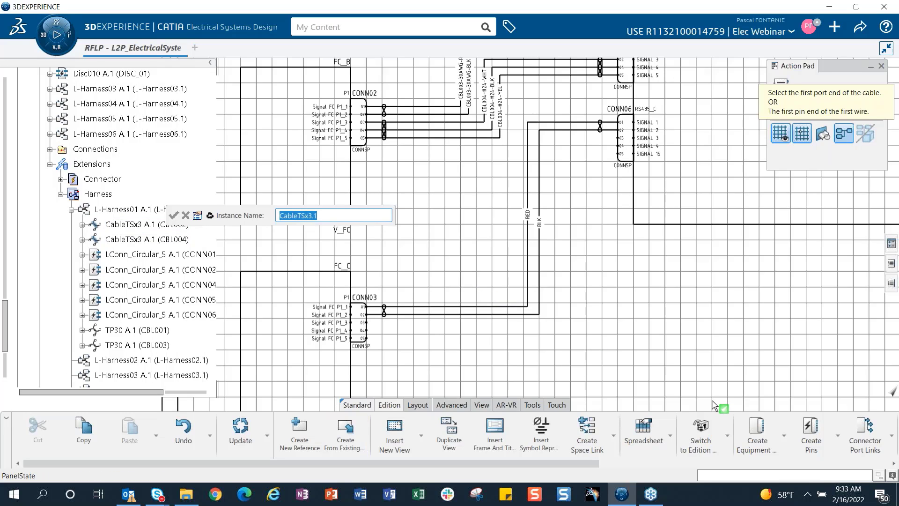
{"action": "type", "text": "CBL006"}
{"action": "left_click", "coordinate": [174, 216]}
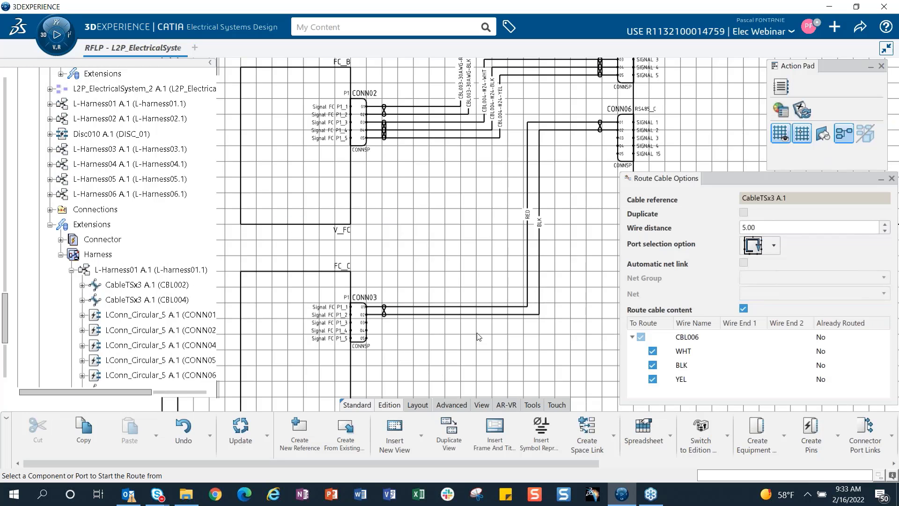
- Route the WHT, BLK and YEL wires of CBL006 starting from pin 03 of CONN03 and ending at pin 03 of CONN06
{"action": "middle_click_drag", "start_coordinate": [491, 375], "coordinate": [466, 292]}
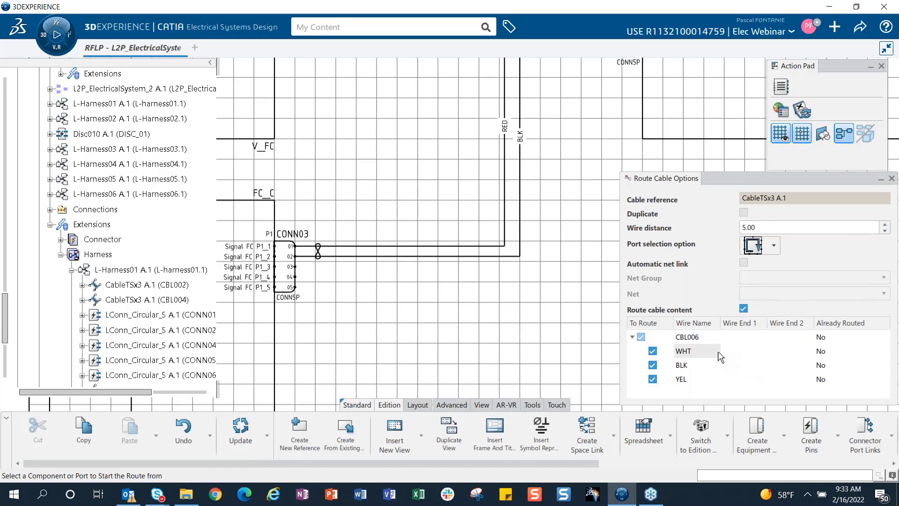
{"action": "middle_click_drag", "start_coordinate": [413, 330], "coordinate": [370, 294]}
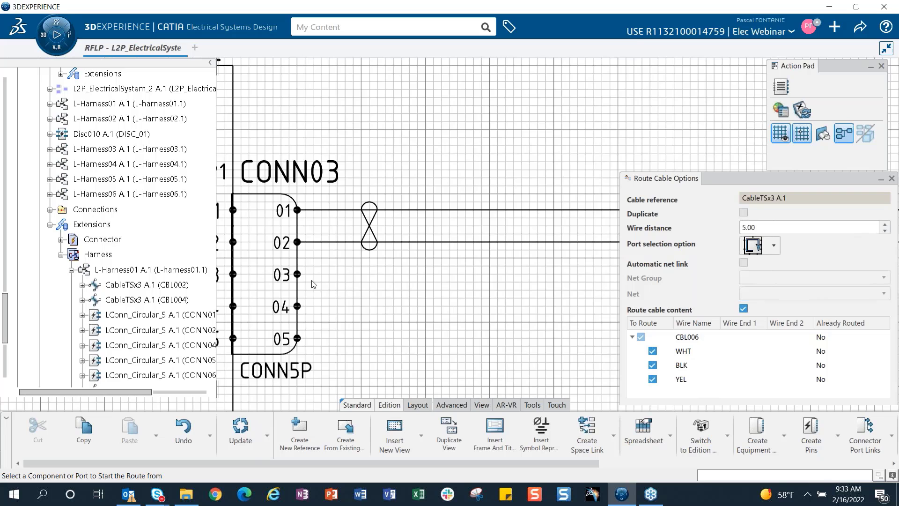
{"action": "left_click", "coordinate": [298, 275]}
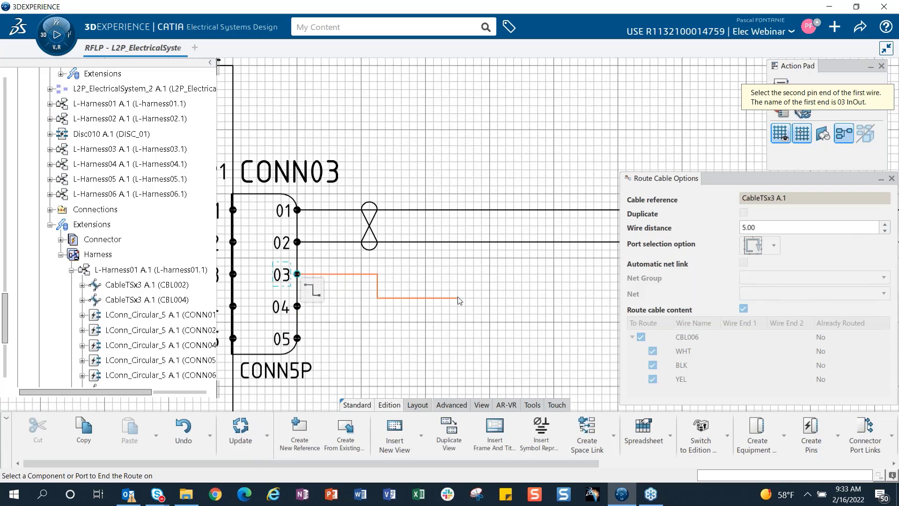
{"action": "middle_click_drag", "start_coordinate": [456, 319], "coordinate": [461, 368]}
{"action": "middle_click_drag", "start_coordinate": [499, 296], "coordinate": [425, 387]}
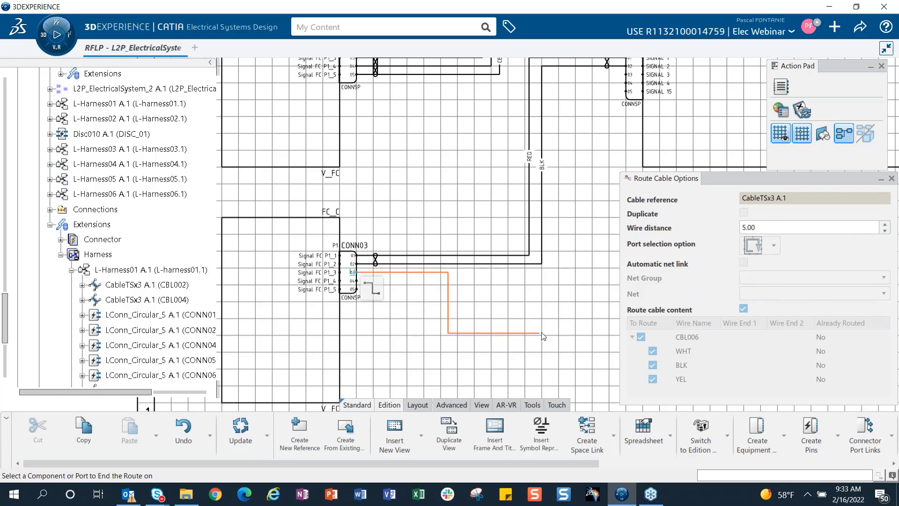
{"action": "middle_click_drag", "start_coordinate": [545, 323], "coordinate": [339, 400]}
{"action": "scroll", "coordinate": [542, 273], "scroll_direction": "up", "scroll_amount": 5}
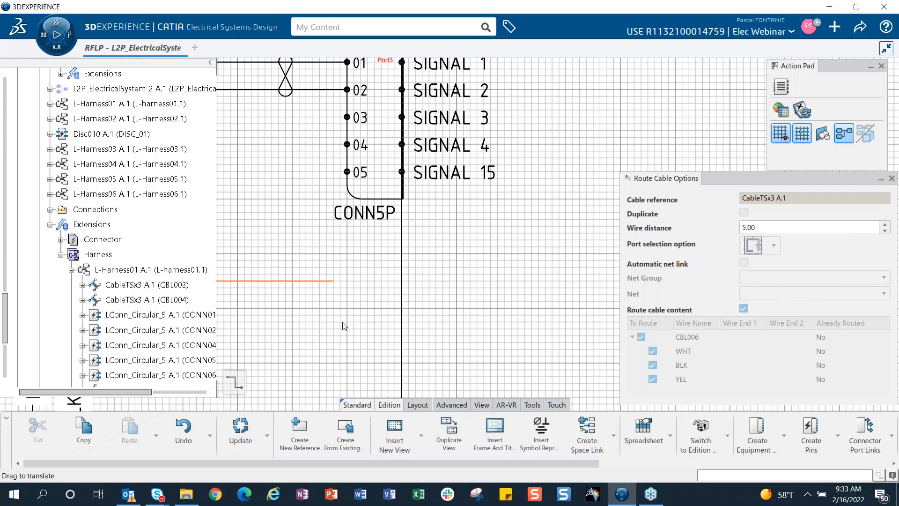
{"action": "middle_click_drag", "start_coordinate": [388, 232], "coordinate": [394, 320]}
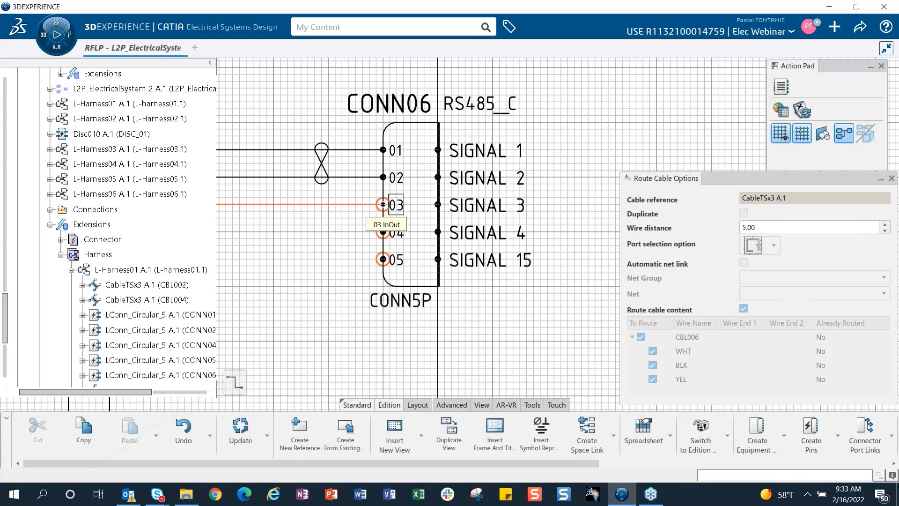
{"action": "left_click", "coordinate": [384, 207]}
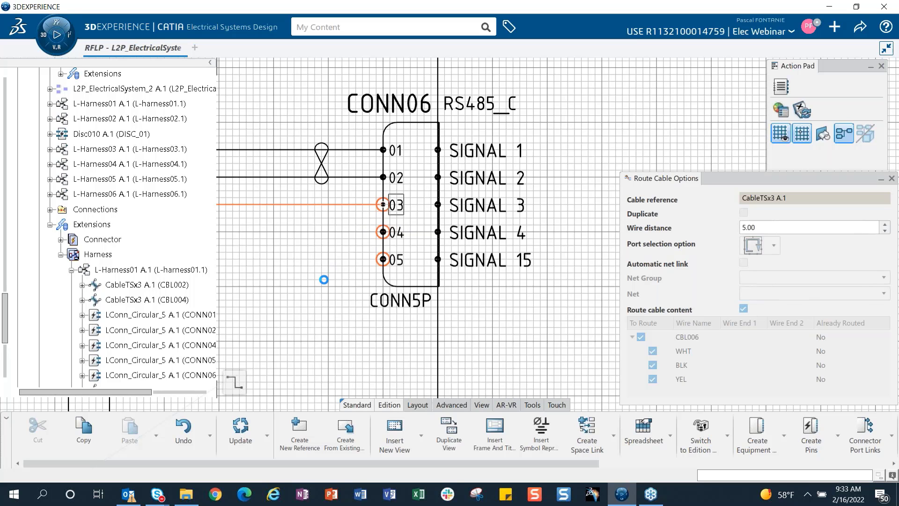
{"action": "scroll", "coordinate": [361, 364], "scroll_direction": "down", "scroll_amount": 5}
{"action": "scroll", "coordinate": [477, 245], "scroll_direction": "down", "scroll_amount": 2}
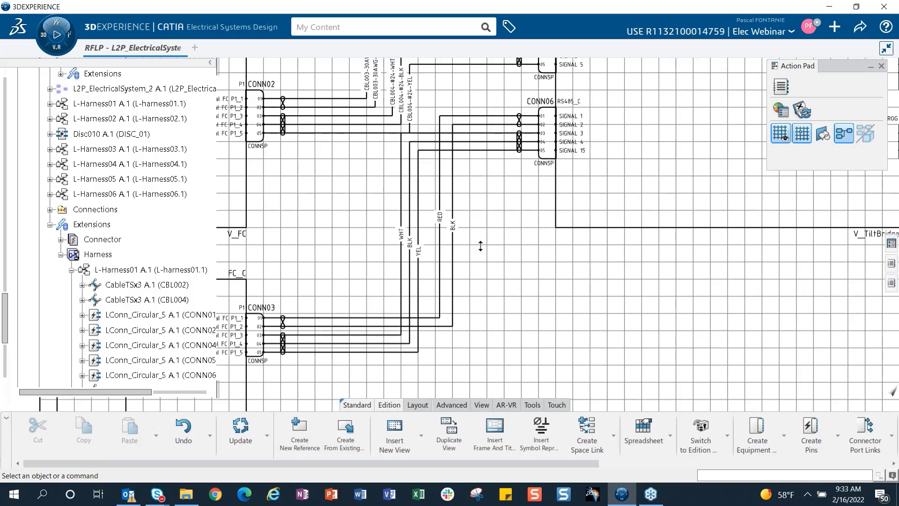
{"action": "scroll", "coordinate": [415, 206], "scroll_direction": "up", "scroll_amount": 4}
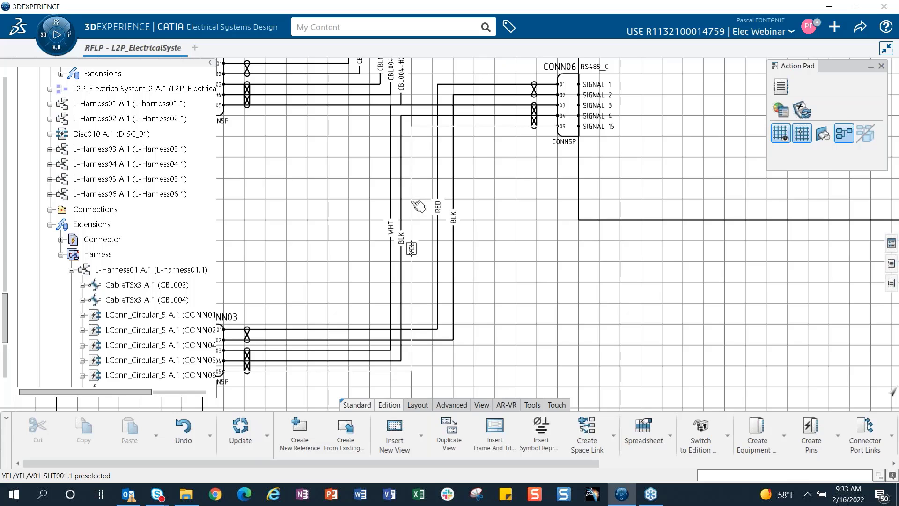
- Shift the vertical runs of CBL006's YEL, BLK and WHT wires to the far side of the CBL005 wires, clear of CBL004
{"action": "left_click", "coordinate": [413, 202]}
{"action": "left_click_drag", "start_coordinate": [411, 248], "coordinate": [517, 255]}
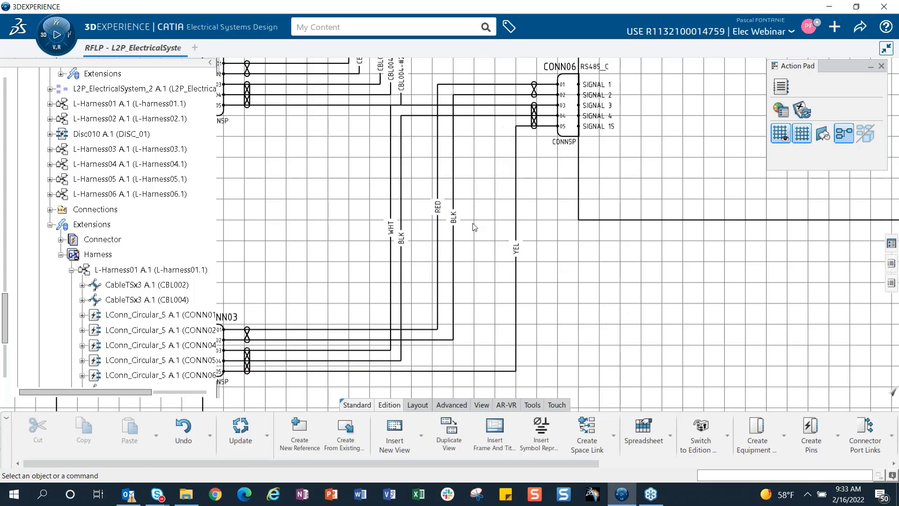
{"action": "left_click", "coordinate": [401, 239]}
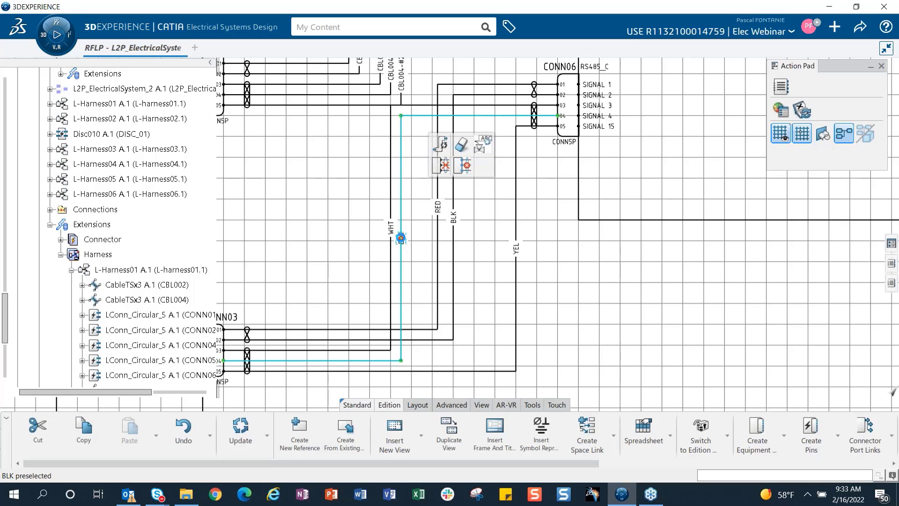
{"action": "left_click_drag", "start_coordinate": [402, 240], "coordinate": [500, 257]}
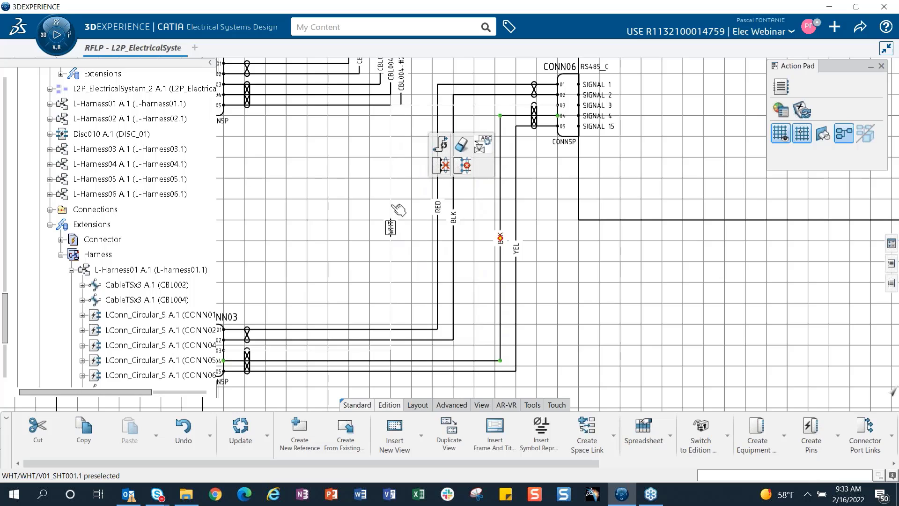
{"action": "left_click", "coordinate": [391, 227]}
{"action": "left_click_drag", "start_coordinate": [391, 228], "coordinate": [483, 242]}
{"action": "left_click", "coordinate": [633, 296]}
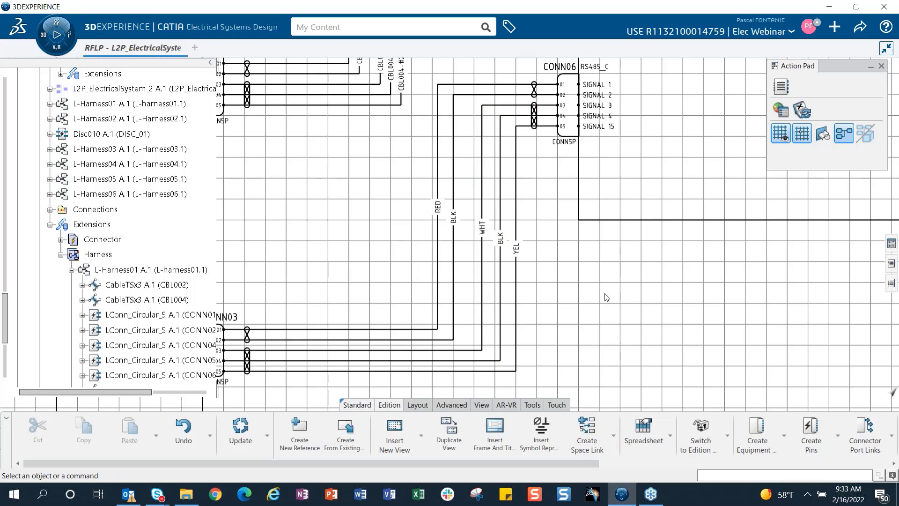
- Run the WireRename rule set to rename the CBL005 and CBL006 wires between CONN03 and CONN06
{"action": "middle_click_drag", "start_coordinate": [608, 298], "coordinate": [617, 220], "text": "ctrl"}
{"action": "mouse_move", "coordinate": [721, 295]}
{"action": "middle_mouse_down"}
{"action": "mouse_move", "coordinate": [621, 319]}
{"action": "mouse_move", "coordinate": [623, 286]}
{"action": "middle_mouse_up"}
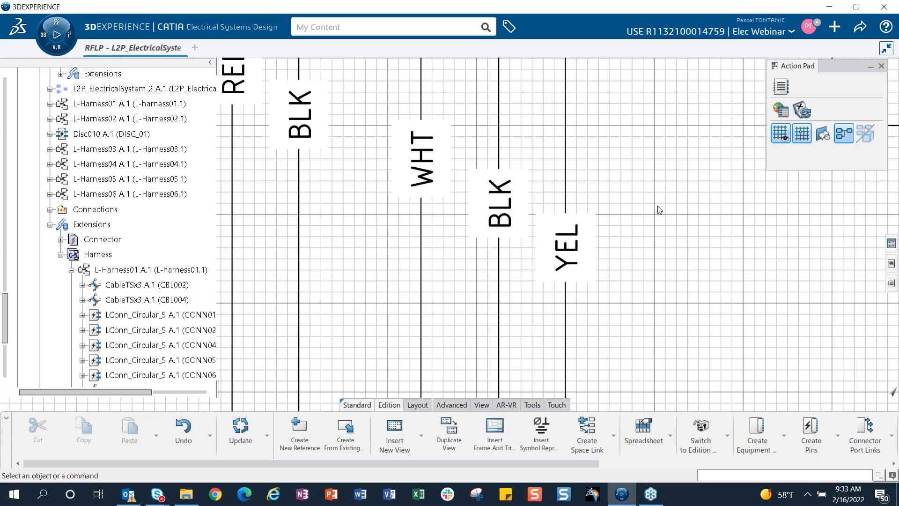
{"action": "left_click", "coordinate": [800, 136]}
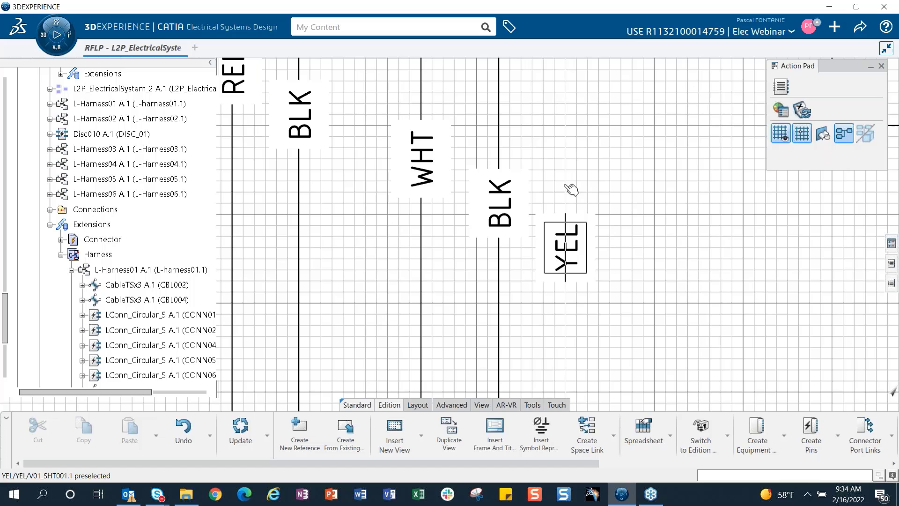
{"action": "middle_click_drag", "start_coordinate": [669, 184], "coordinate": [648, 325]}
{"action": "middle_click_drag", "start_coordinate": [648, 324], "coordinate": [668, 280]}
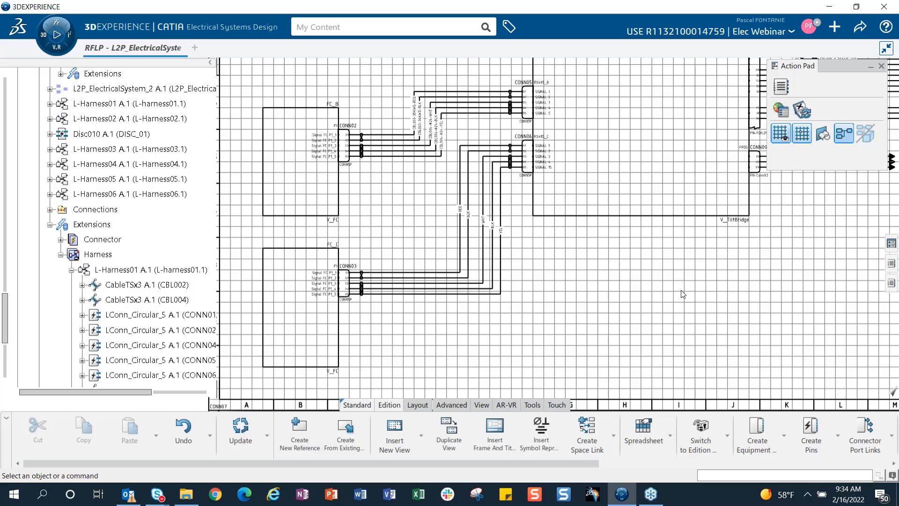
{"action": "left_click", "coordinate": [803, 110]}
{"action": "mouse_move", "coordinate": [418, 256]}
{"action": "middle_mouse_down"}
{"action": "mouse_move", "coordinate": [424, 285]}
{"action": "mouse_move", "coordinate": [417, 272]}
{"action": "middle_mouse_up"}
{"action": "left_click", "coordinate": [803, 110]}
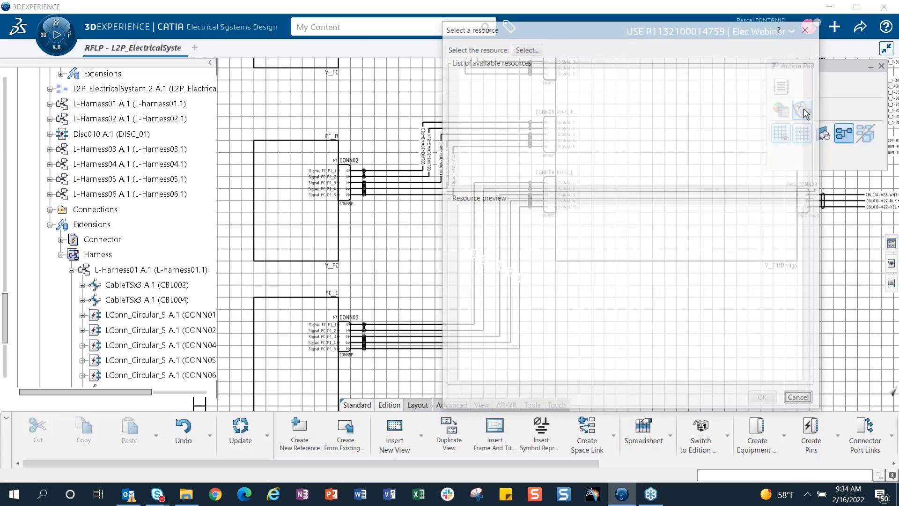
{"action": "left_click", "coordinate": [558, 106]}
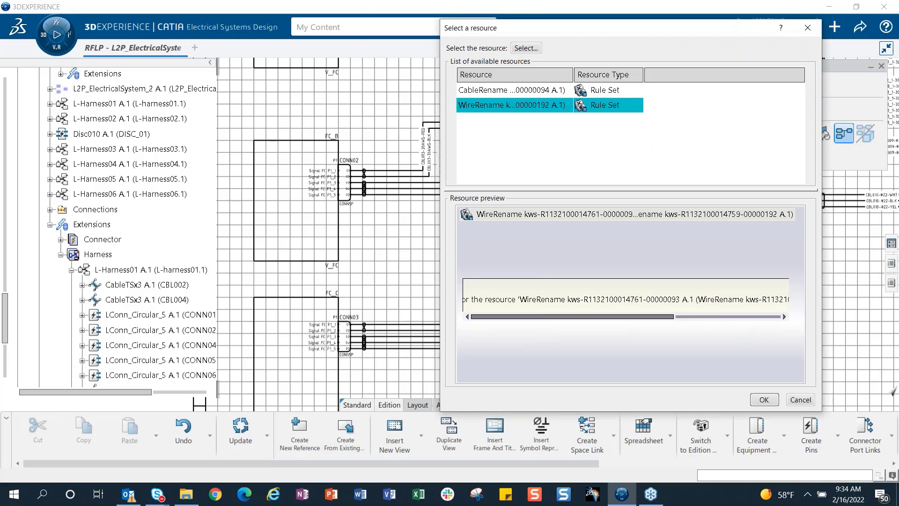
{"action": "left_click", "coordinate": [763, 401]}
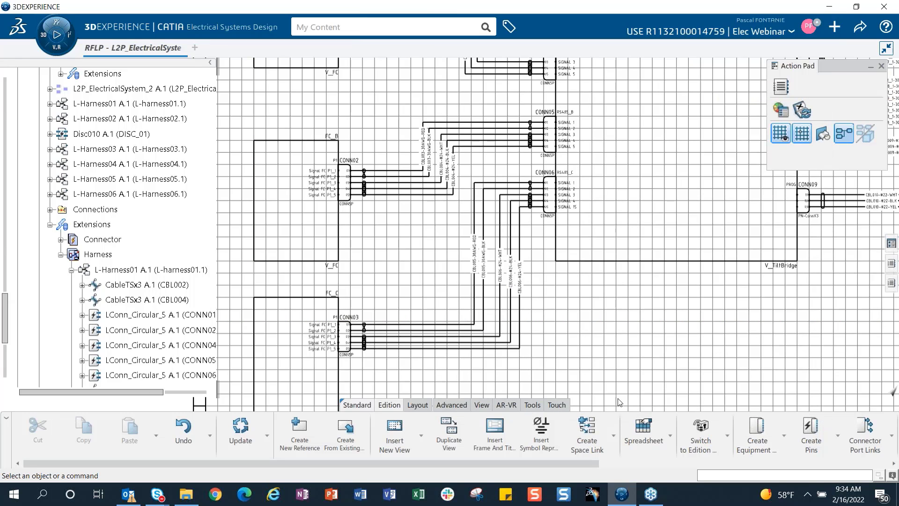
- Inspect the new wire labels and check the schematic with the Electrical: Harness links review, closing the review when finished
{"action": "middle_click_drag", "start_coordinate": [581, 330], "coordinate": [709, 323]}
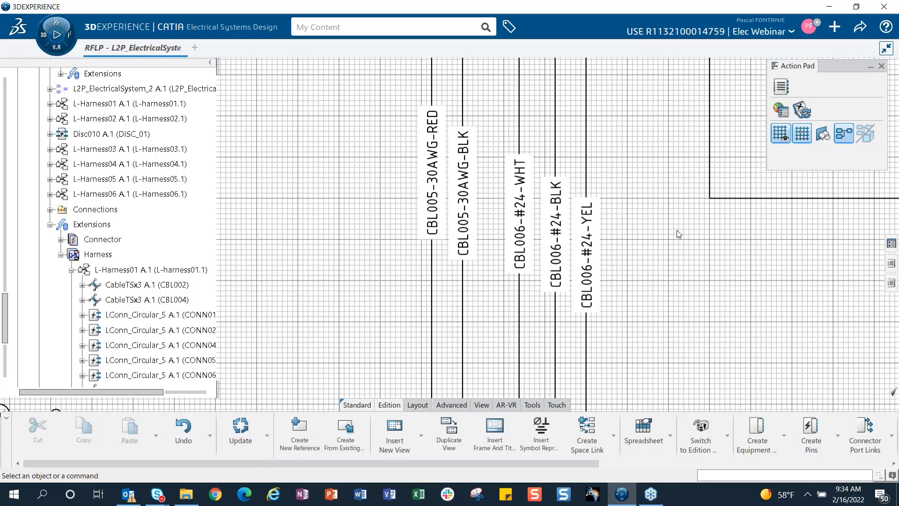
{"action": "middle_click_drag", "start_coordinate": [684, 229], "coordinate": [721, 346]}
{"action": "middle_click_drag", "start_coordinate": [642, 281], "coordinate": [628, 295]}
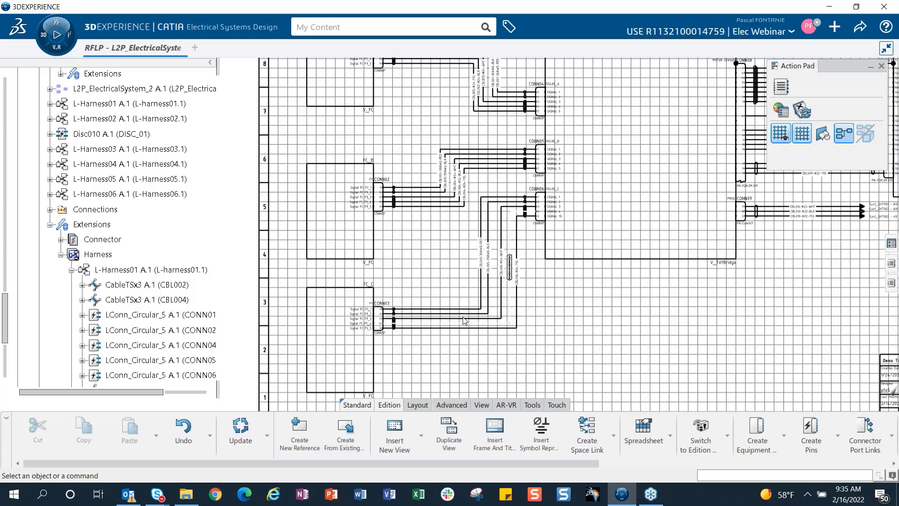
{"action": "scroll", "coordinate": [173, 247], "scroll_direction": "down", "scroll_amount": 2}
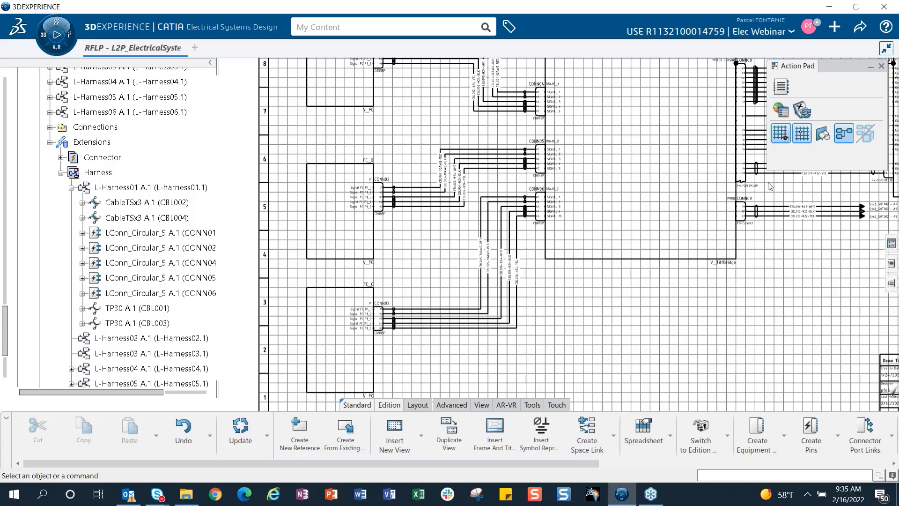
{"action": "left_click", "coordinate": [785, 114]}
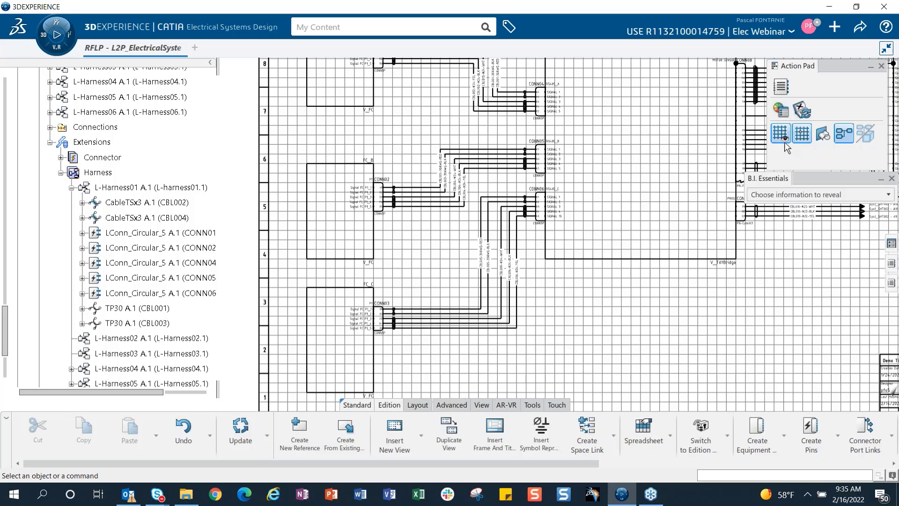
{"action": "left_click", "coordinate": [815, 199]}
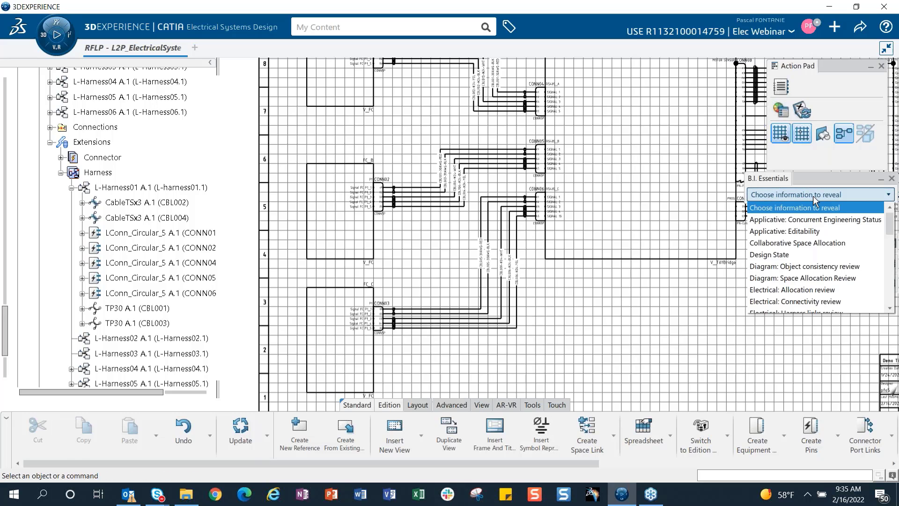
{"action": "scroll", "coordinate": [819, 248], "scroll_direction": "down", "scroll_amount": 2}
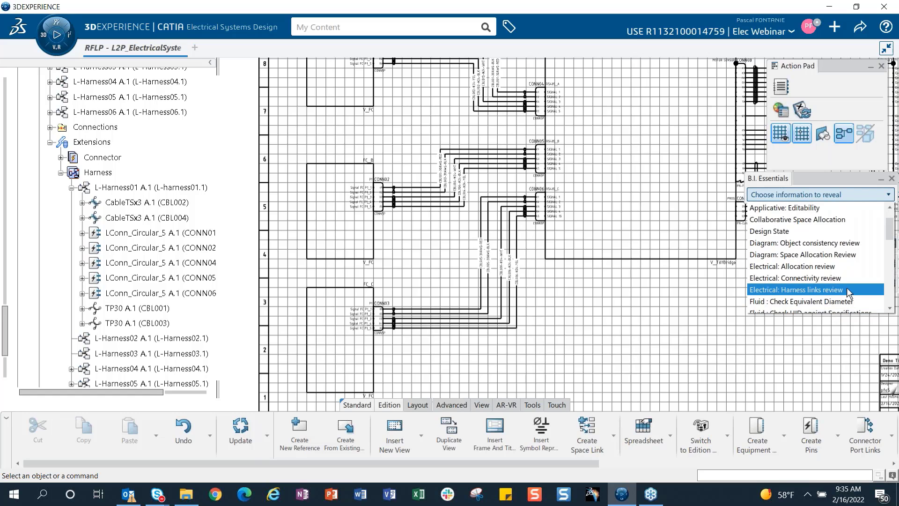
{"action": "left_click", "coordinate": [843, 290]}
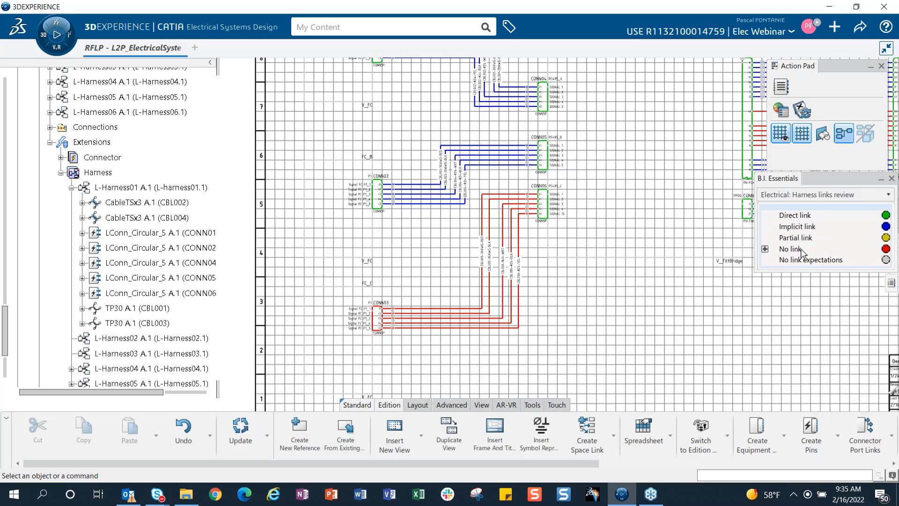
{"action": "left_click", "coordinate": [815, 195]}
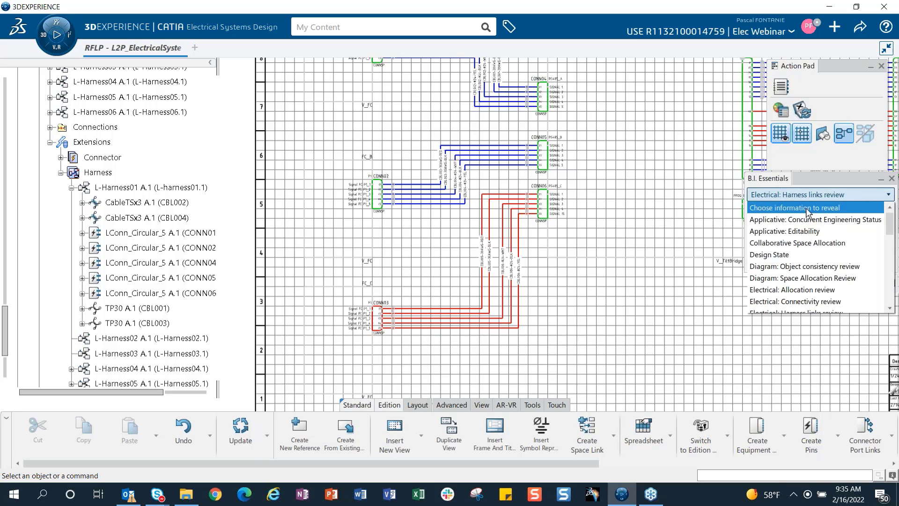
{"action": "left_click", "coordinate": [799, 206]}
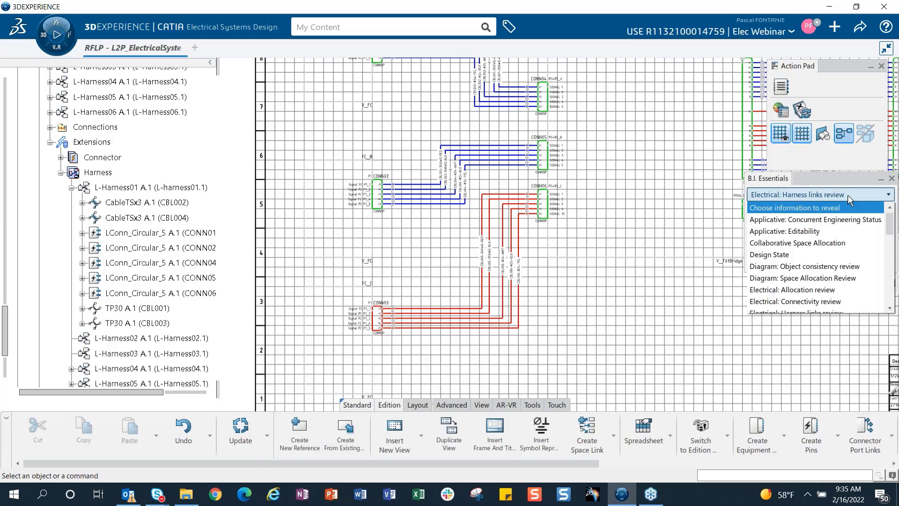
{"action": "left_click", "coordinate": [892, 178]}
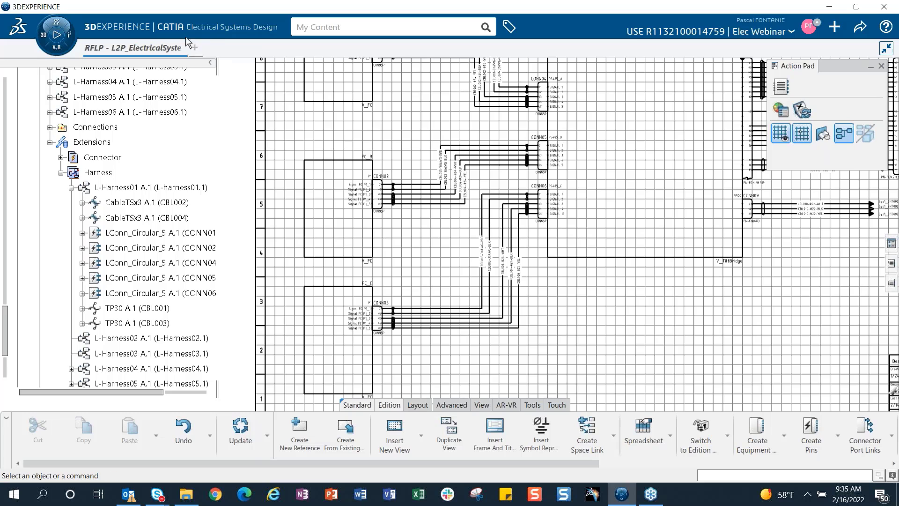
- Link connector CONN03 of FC_C to harness L-Harness01 and widen the tree to show the harness content names
{"action": "left_click_drag", "start_coordinate": [544, 460], "coordinate": [785, 457]}
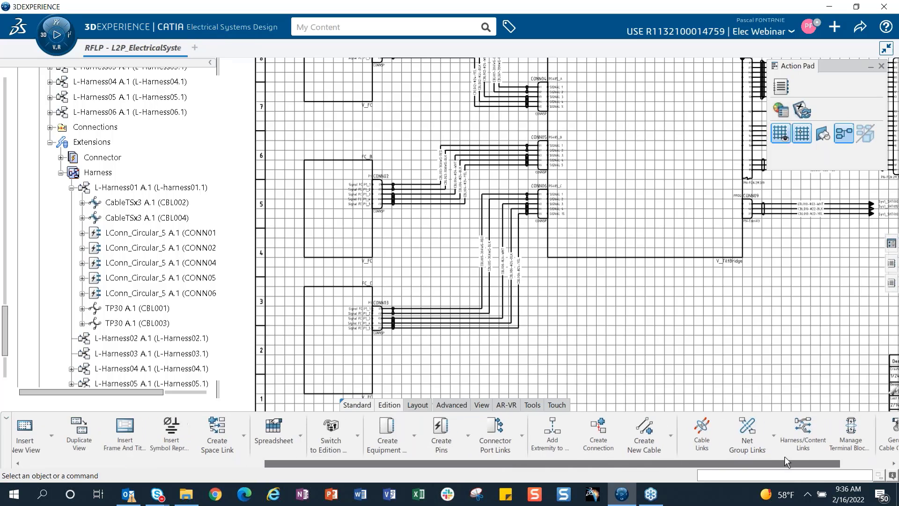
{"action": "left_click", "coordinate": [805, 441]}
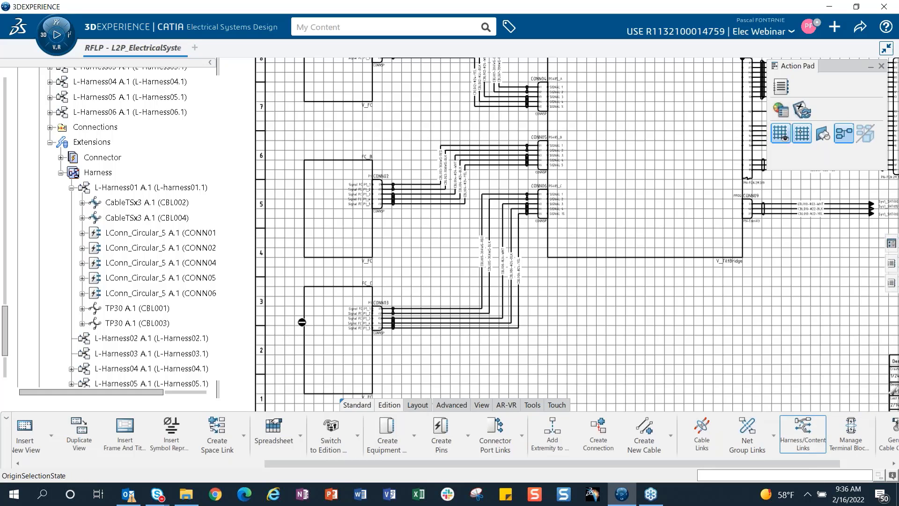
{"action": "left_click", "coordinate": [151, 188]}
{"action": "scroll", "coordinate": [194, 350], "scroll_direction": "down", "scroll_amount": 1}
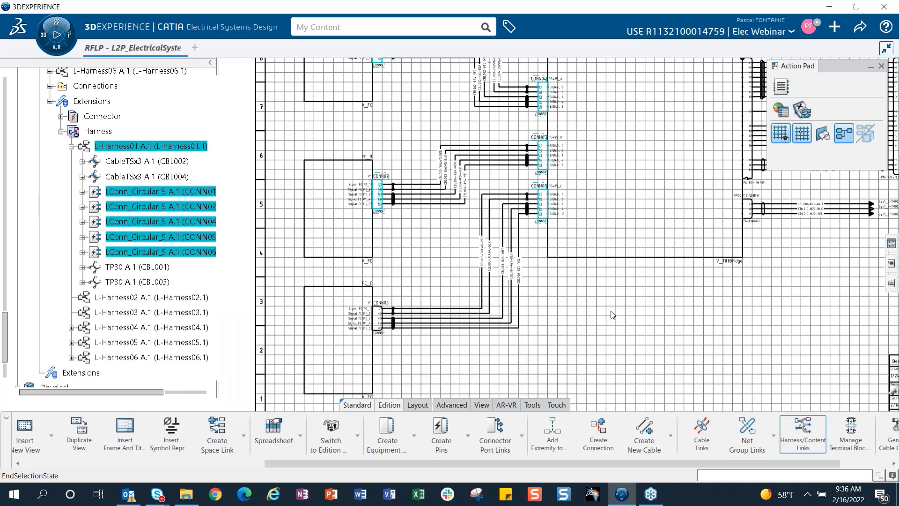
{"action": "middle_click_drag", "start_coordinate": [610, 316], "coordinate": [609, 360]}
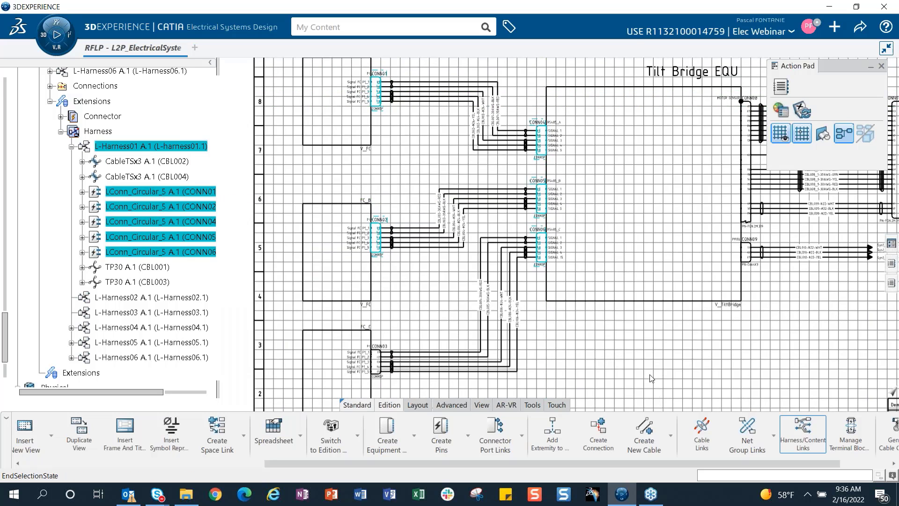
{"action": "middle_click_drag", "start_coordinate": [639, 355], "coordinate": [757, 239]}
{"action": "scroll", "coordinate": [691, 280], "scroll_direction": "up", "scroll_amount": 3}
{"action": "middle_click_drag", "start_coordinate": [633, 321], "coordinate": [676, 238]}
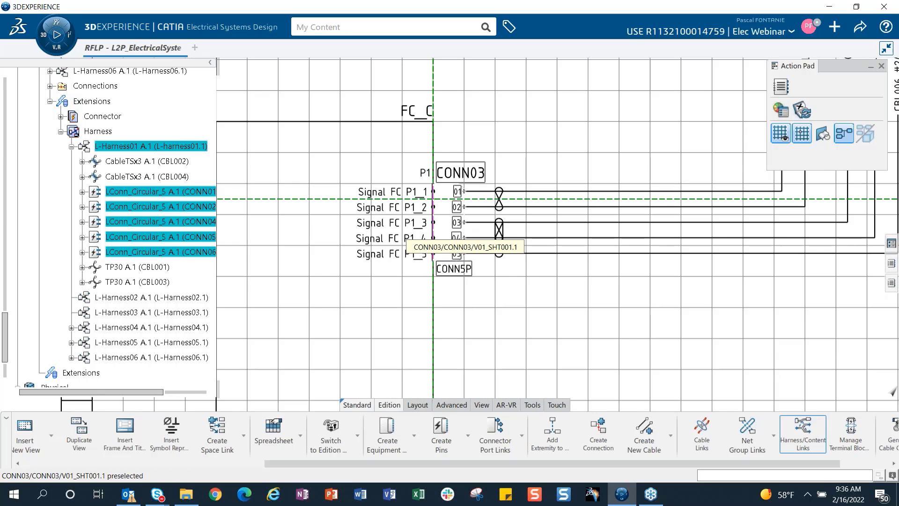
{"action": "left_click", "coordinate": [432, 199]}
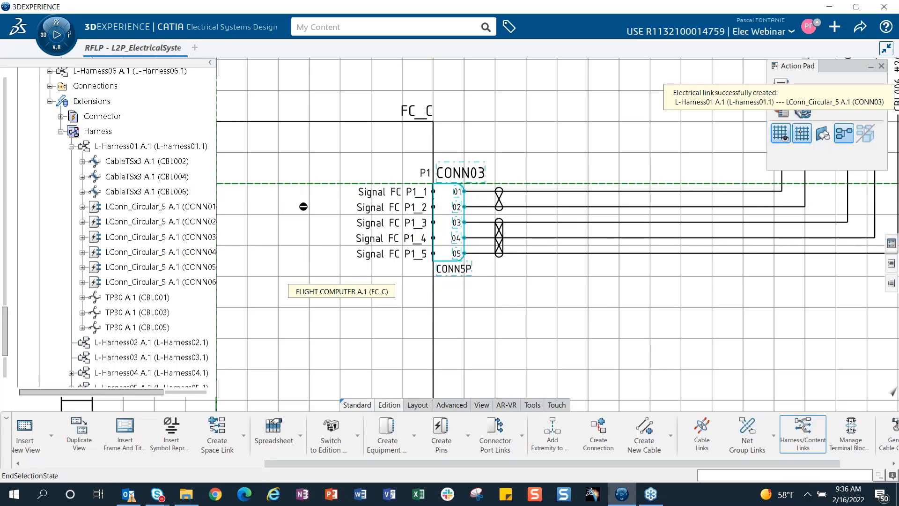
{"action": "middle_click_drag", "start_coordinate": [688, 350], "coordinate": [681, 417]}
{"action": "middle_click_drag", "start_coordinate": [658, 320], "coordinate": [625, 319]}
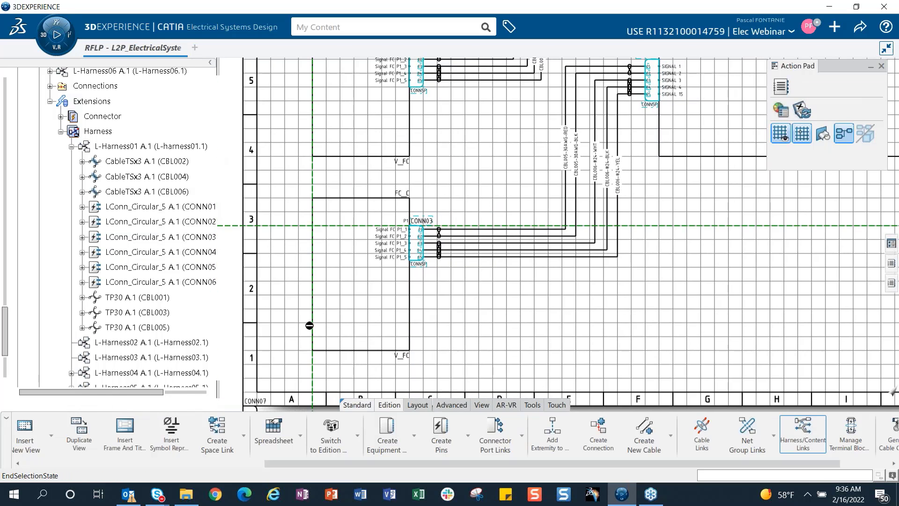
{"action": "left_click_drag", "start_coordinate": [217, 73], "coordinate": [240, 73]}
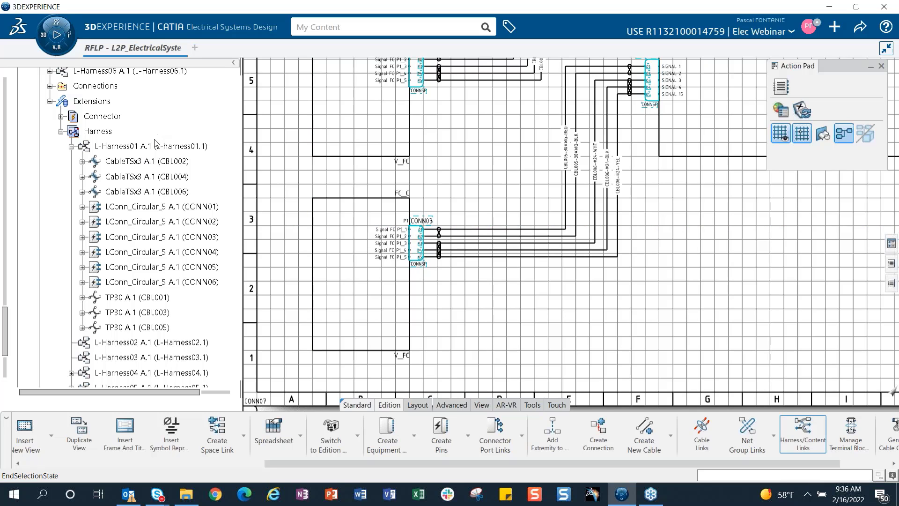
{"action": "middle_click_drag", "start_coordinate": [741, 248], "coordinate": [699, 297]}
{"action": "left_click", "coordinate": [699, 298]}
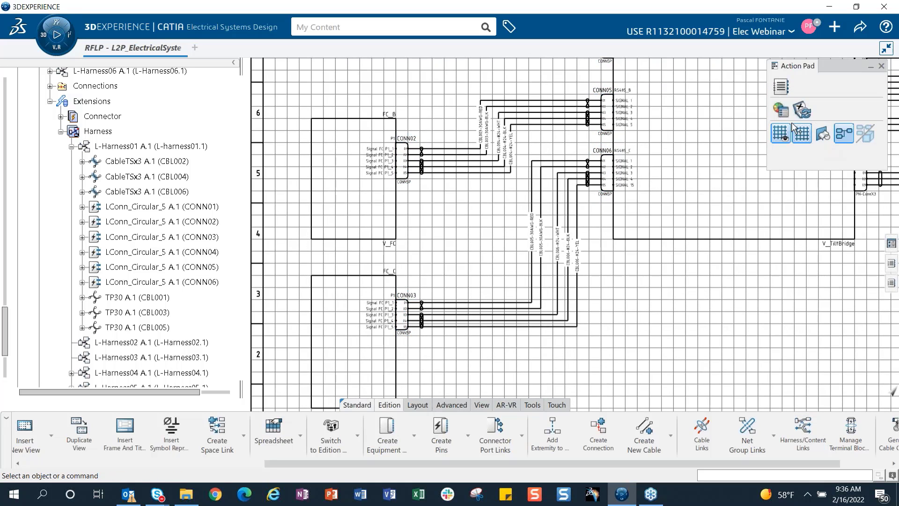
- Repeat the Electrical: Harness links review, inspect the link of the CBL006 YEL wire and close the review
{"action": "left_click", "coordinate": [781, 110]}
{"action": "left_click", "coordinate": [803, 197]}
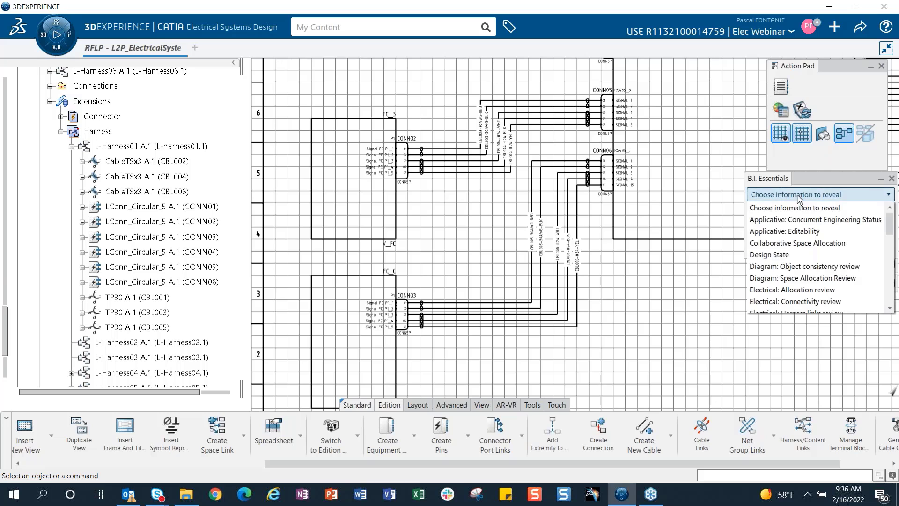
{"action": "scroll", "coordinate": [837, 282], "scroll_direction": "down", "scroll_amount": 2}
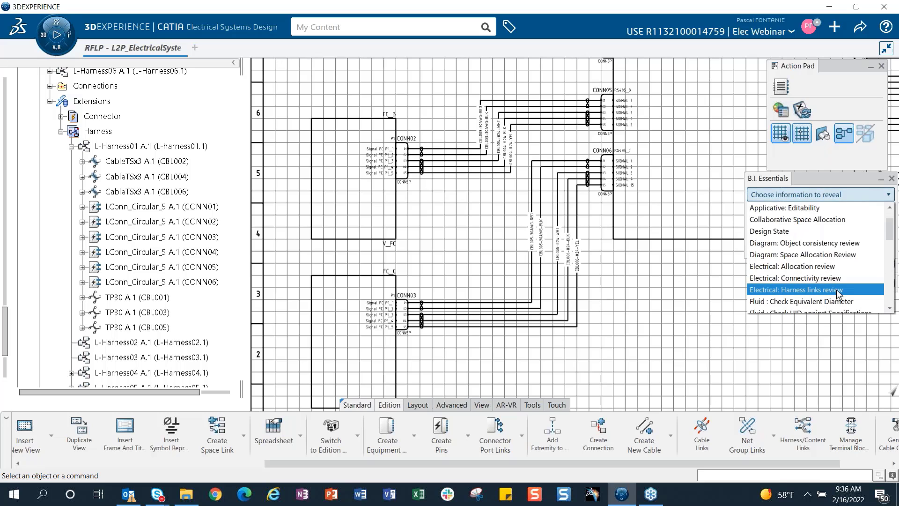
{"action": "left_click", "coordinate": [838, 290]}
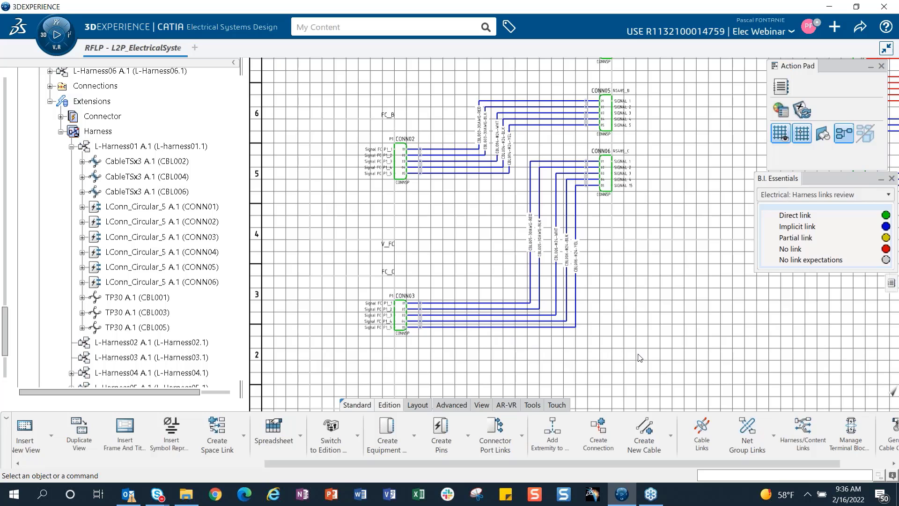
{"action": "middle_click_drag", "start_coordinate": [693, 344], "coordinate": [592, 275]}
{"action": "left_click", "coordinate": [583, 247]}
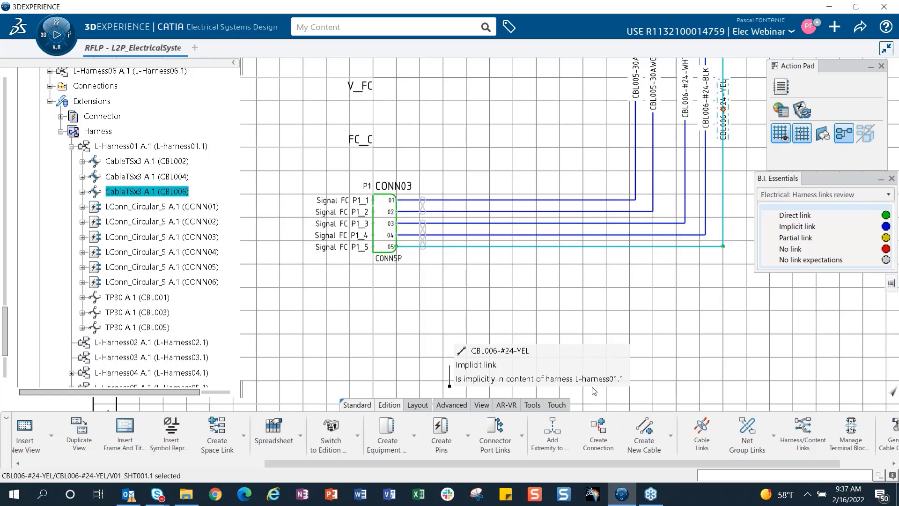
{"action": "left_click", "coordinate": [892, 179]}
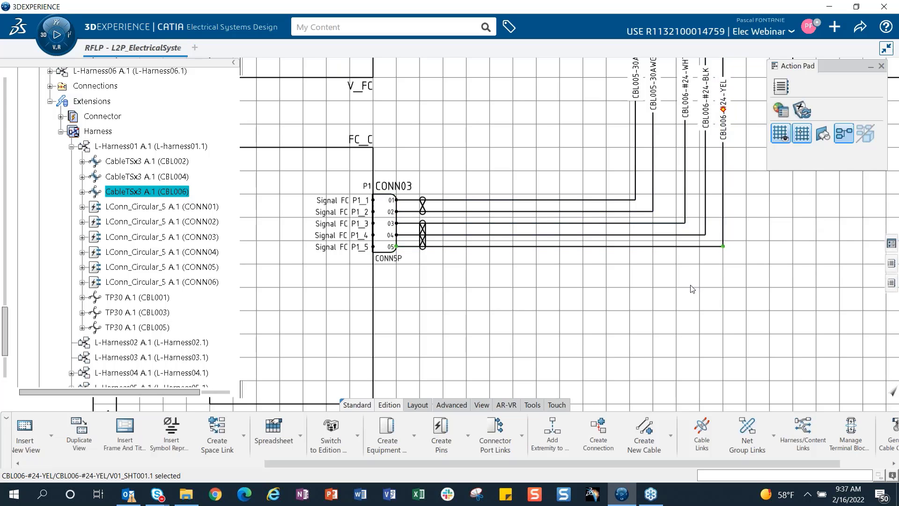
{"action": "scroll", "coordinate": [693, 289], "scroll_direction": "down", "scroll_amount": 8}
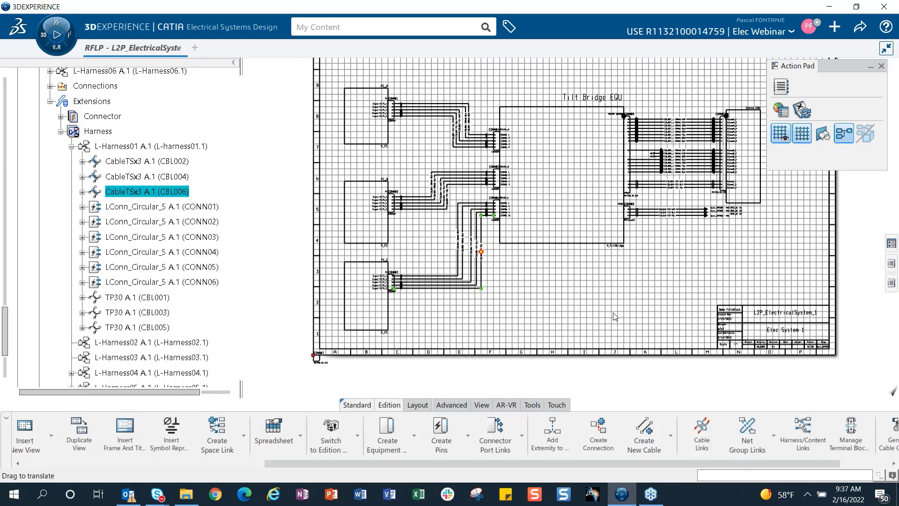
- Activate the physical product L2P_3DRoot below the logical harnesses in the tree to bring up its 3D model
{"action": "middle_click_drag", "start_coordinate": [614, 313], "coordinate": [615, 310]}
{"action": "left_click", "coordinate": [605, 303]}
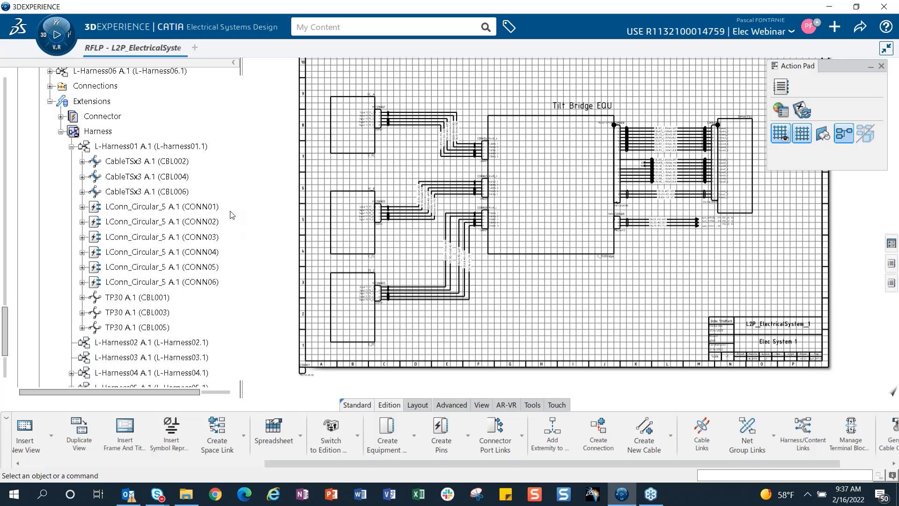
{"action": "scroll", "coordinate": [112, 256], "scroll_direction": "down", "scroll_amount": 4}
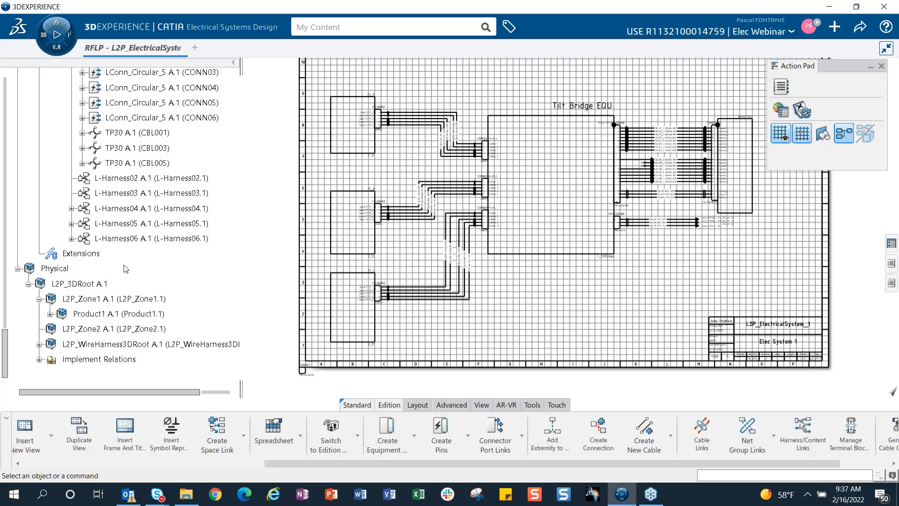
{"action": "scroll", "coordinate": [127, 263], "scroll_direction": "down", "scroll_amount": 1}
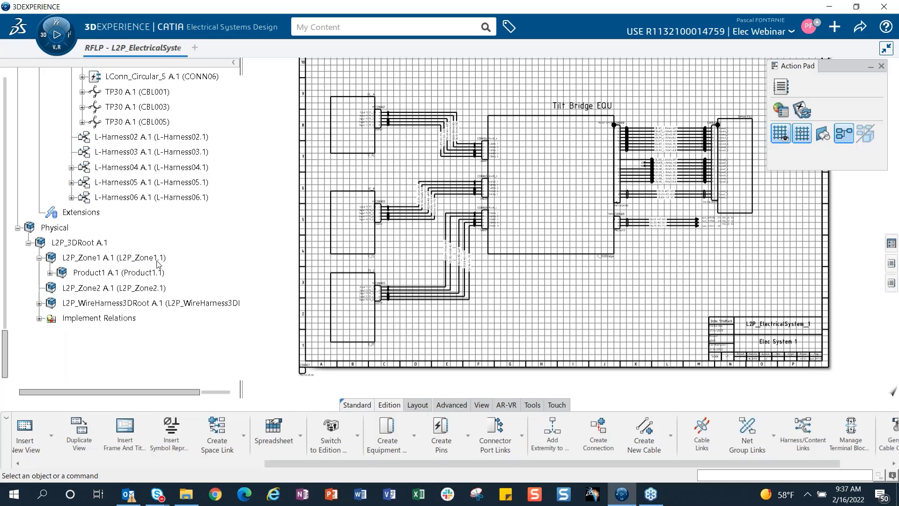
{"action": "double_click", "coordinate": [97, 243]}
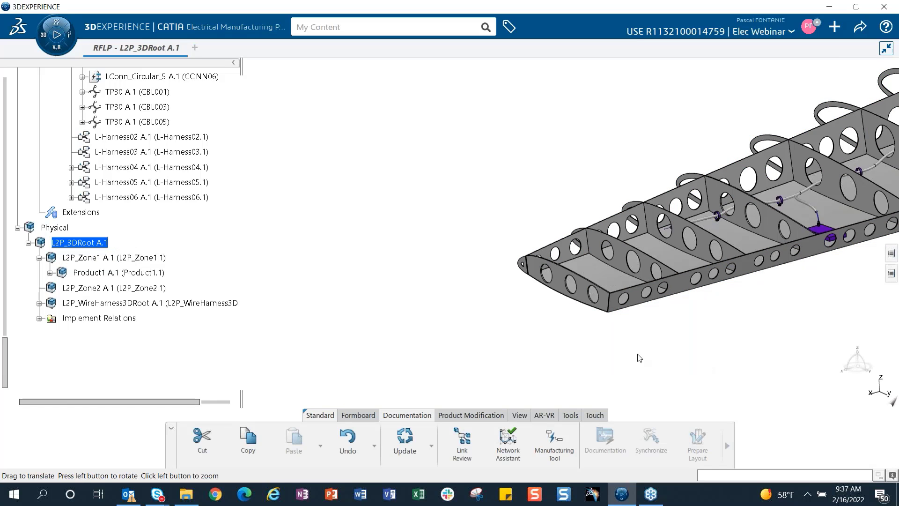
- Examine the wing structure in 3D, including the routed harness, the equipment boxes and the connectors on the red unit
{"action": "middle_click_drag", "start_coordinate": [640, 357], "coordinate": [488, 363]}
{"action": "middle_click_drag", "start_coordinate": [551, 347], "coordinate": [442, 370]}
{"action": "middle_click_drag", "start_coordinate": [628, 368], "coordinate": [648, 407]}
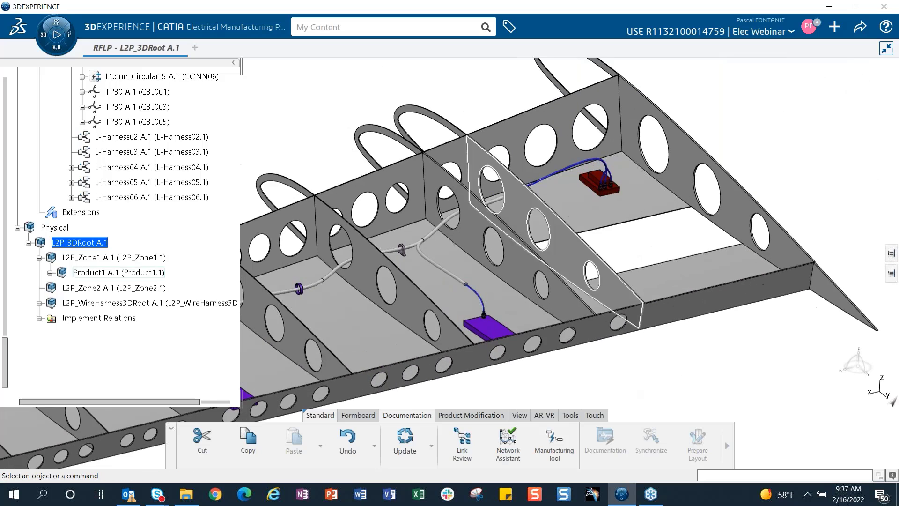
{"action": "middle_click_drag", "start_coordinate": [538, 382], "coordinate": [595, 307]}
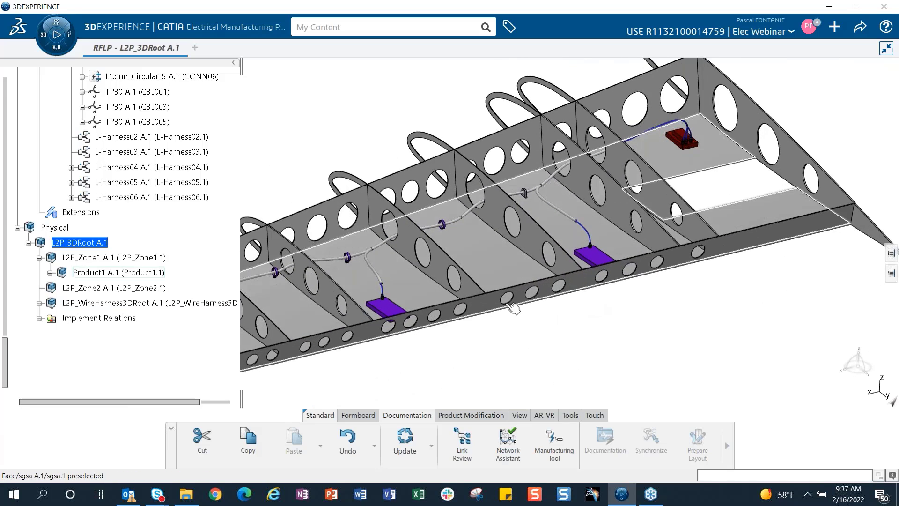
{"action": "middle_click_drag", "start_coordinate": [607, 270], "coordinate": [543, 272]}
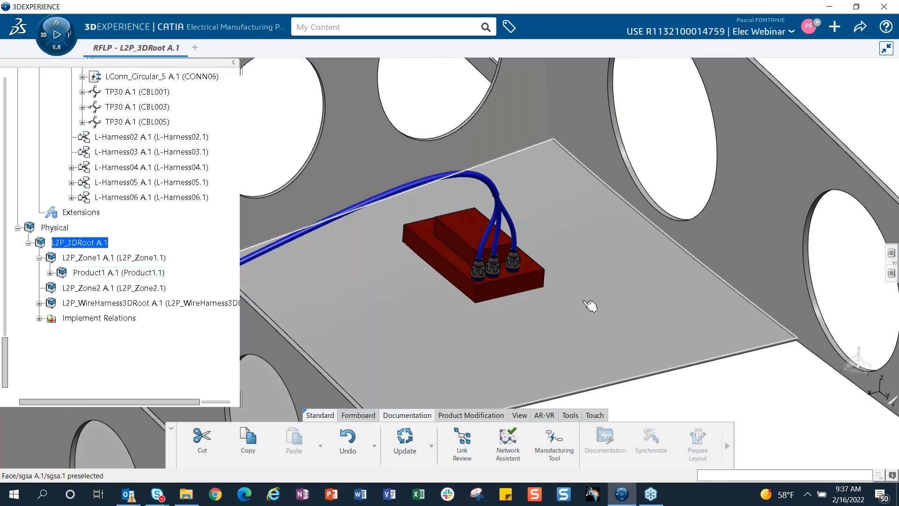
{"action": "middle_click_drag", "start_coordinate": [591, 304], "coordinate": [527, 351]}
{"action": "middle_click_drag", "start_coordinate": [527, 352], "coordinate": [502, 352]}
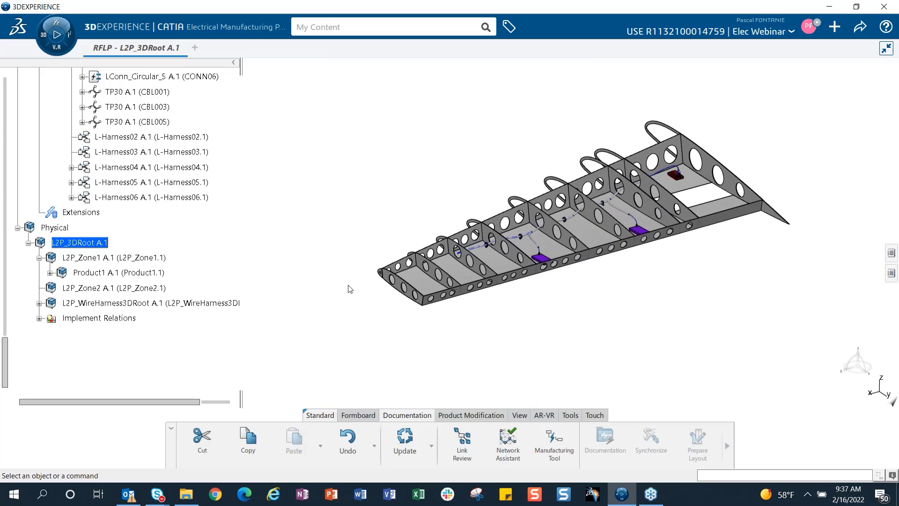
- Find the Electrical 3D Design app by searching for ELEC, open it on L2P_3DRoot and minimize the Action Pad
{"action": "left_click", "coordinate": [40, 35]}
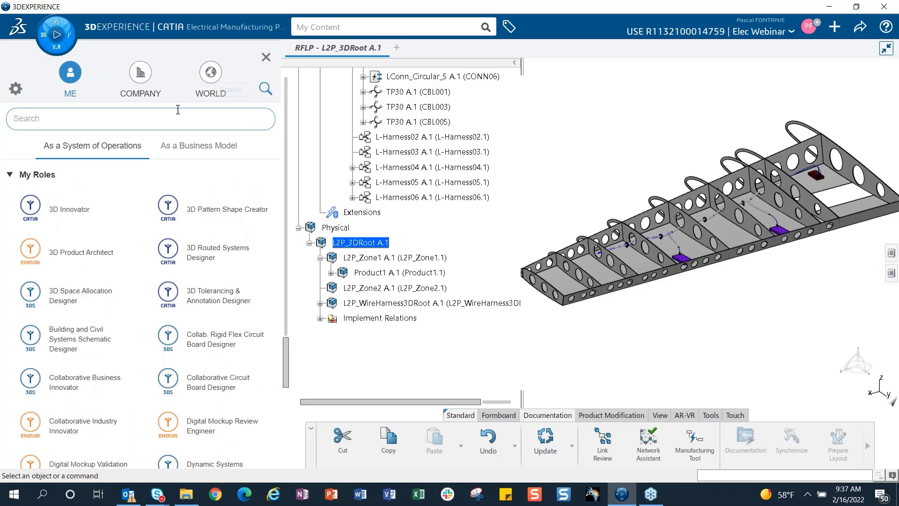
{"action": "type", "text": "ELEC"}
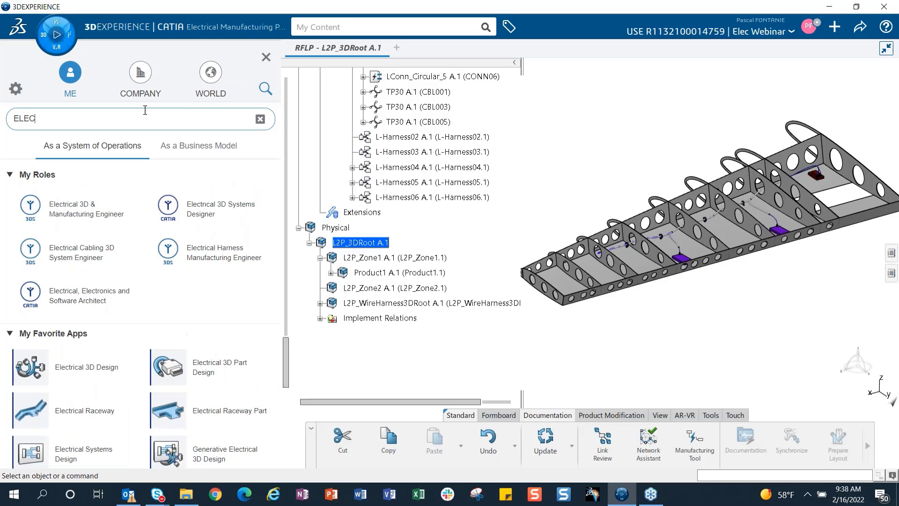
{"action": "left_click", "coordinate": [36, 369]}
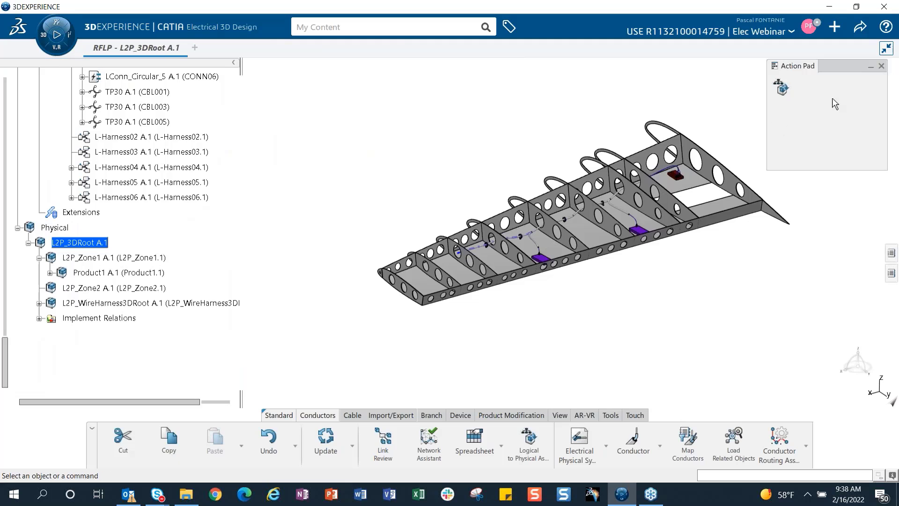
{"action": "left_click", "coordinate": [870, 69]}
{"action": "middle_click_drag", "start_coordinate": [691, 306], "coordinate": [584, 343]}
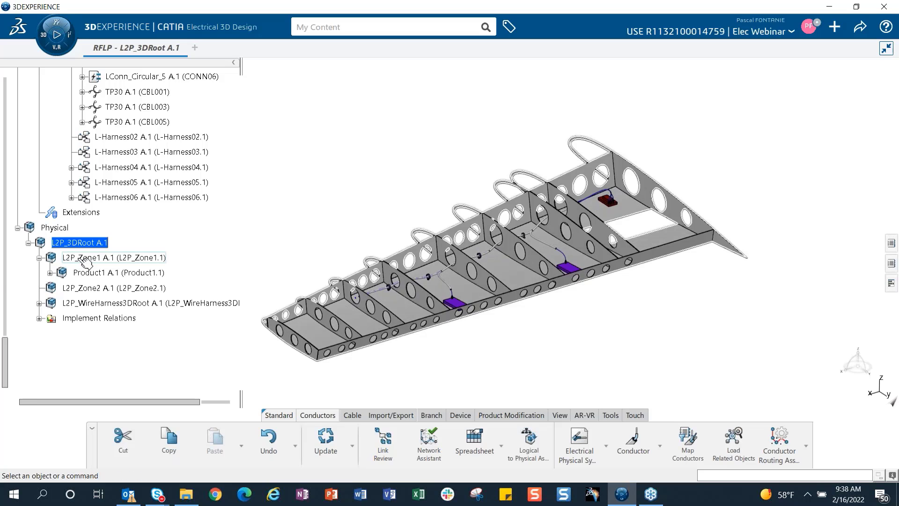
- Expand L2P_WireHarness3DRoot and L2P_HarnessAssembly_1, highlight the EG_01 geometry on the wing and expand EPS_01
{"action": "left_click", "coordinate": [39, 303]}
{"action": "scroll", "coordinate": [201, 256], "scroll_direction": "down", "scroll_amount": 1}
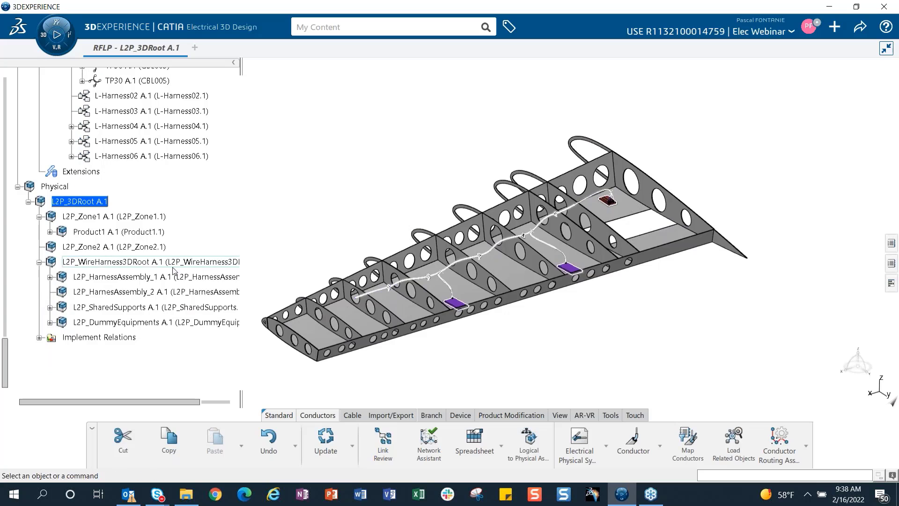
{"action": "left_click", "coordinate": [50, 276]}
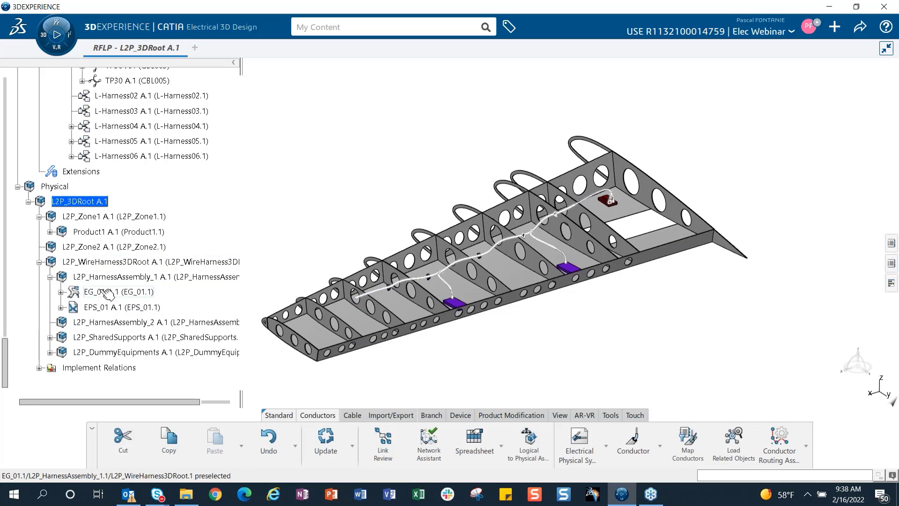
{"action": "left_click", "coordinate": [104, 292]}
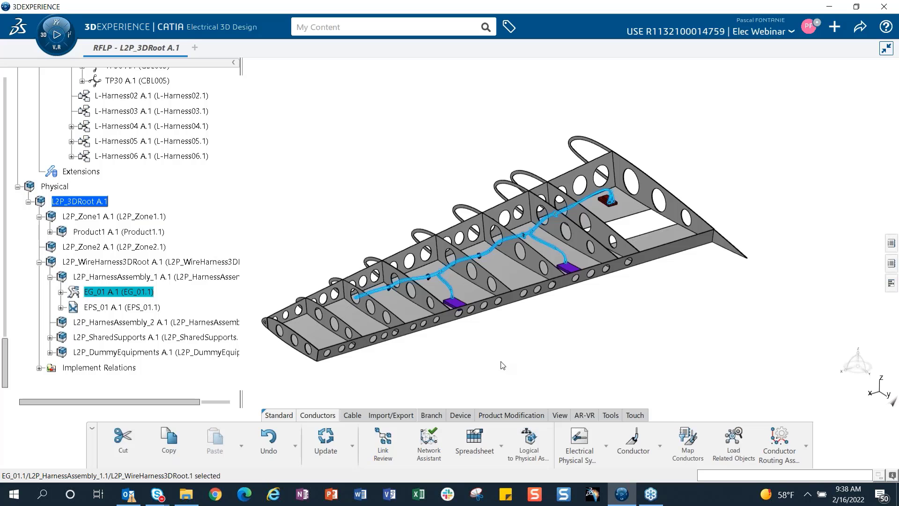
{"action": "middle_click_drag", "start_coordinate": [494, 376], "coordinate": [536, 346]}
{"action": "left_click", "coordinate": [61, 308]}
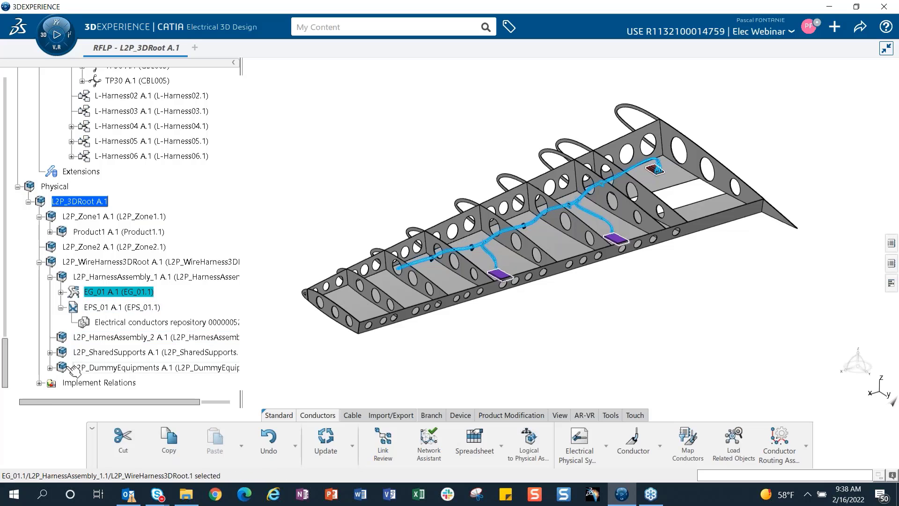
- Expand L2P_DummyEquipments, highlight its equipment in the 3D model and clear the selection
{"action": "left_click", "coordinate": [50, 367]}
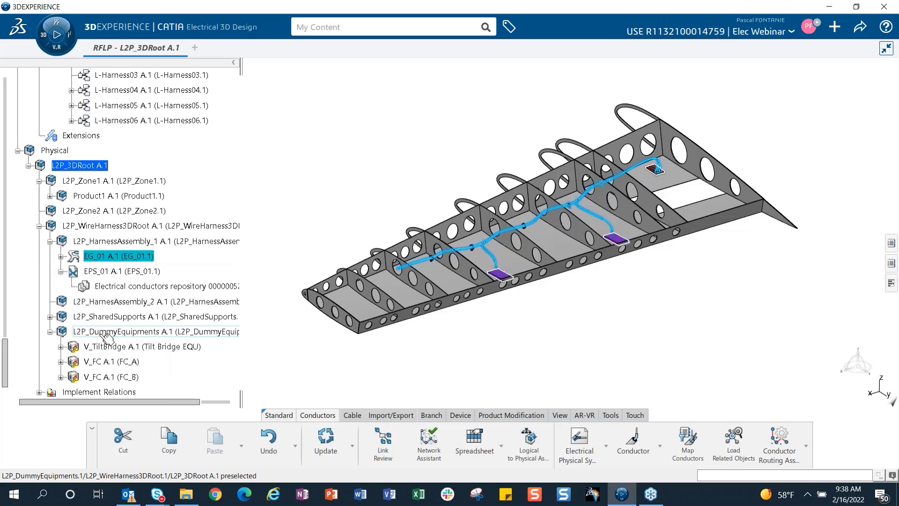
{"action": "left_click", "coordinate": [594, 378]}
{"action": "left_click", "coordinate": [234, 332]}
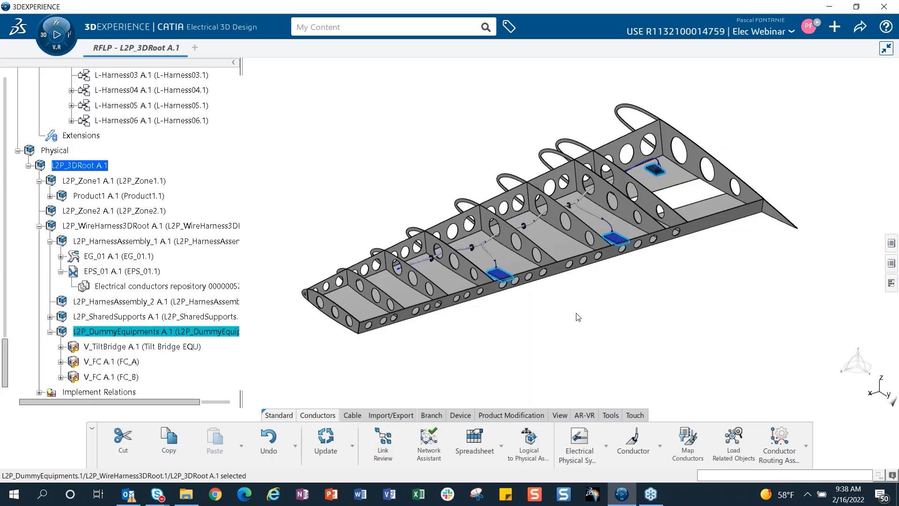
{"action": "left_click", "coordinate": [561, 335]}
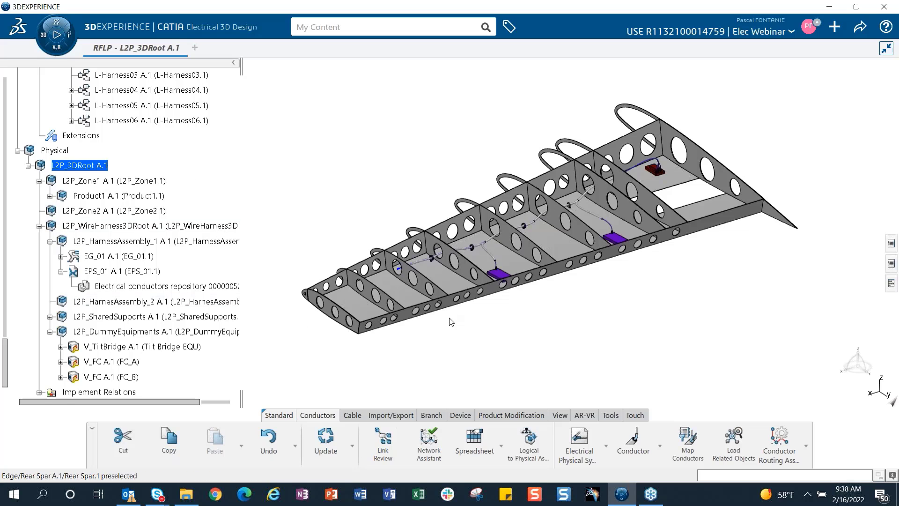
- Add logical flight computer FC_C to the Logical to Physical Assistant and restrict the types to analyze to Equipment
{"action": "left_click_drag", "start_coordinate": [5, 359], "coordinate": [25, 243]}
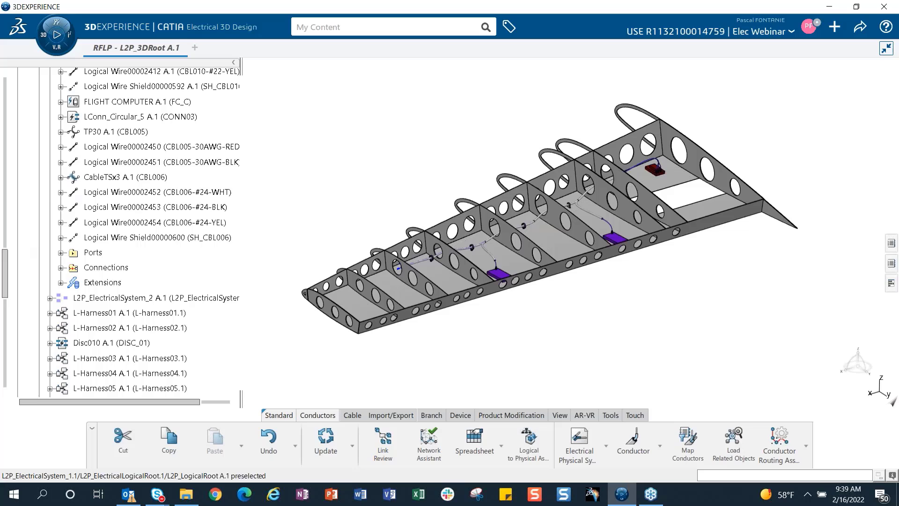
{"action": "left_click", "coordinate": [530, 457]}
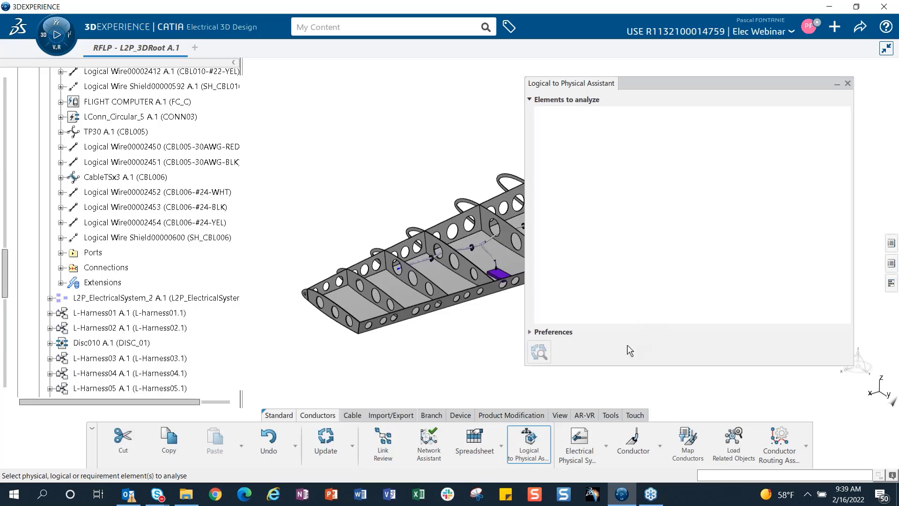
{"action": "left_click", "coordinate": [149, 102]}
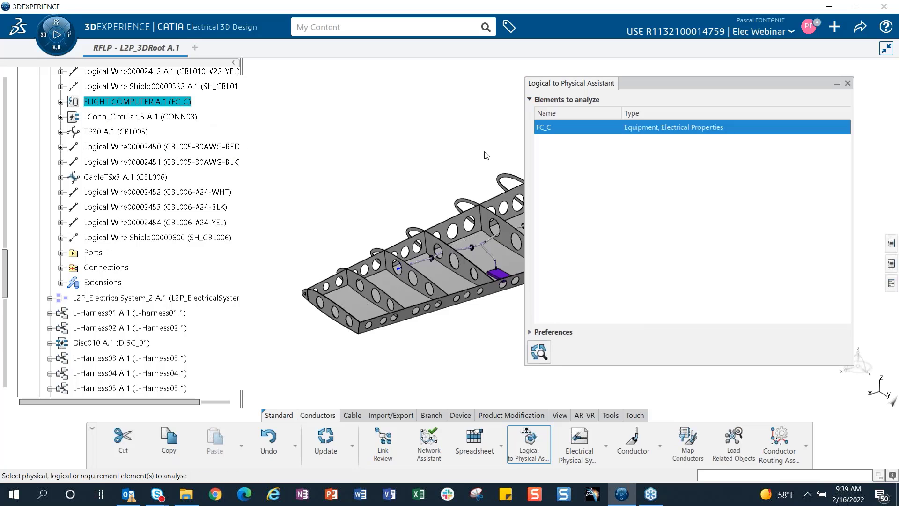
{"action": "left_click", "coordinate": [531, 332]}
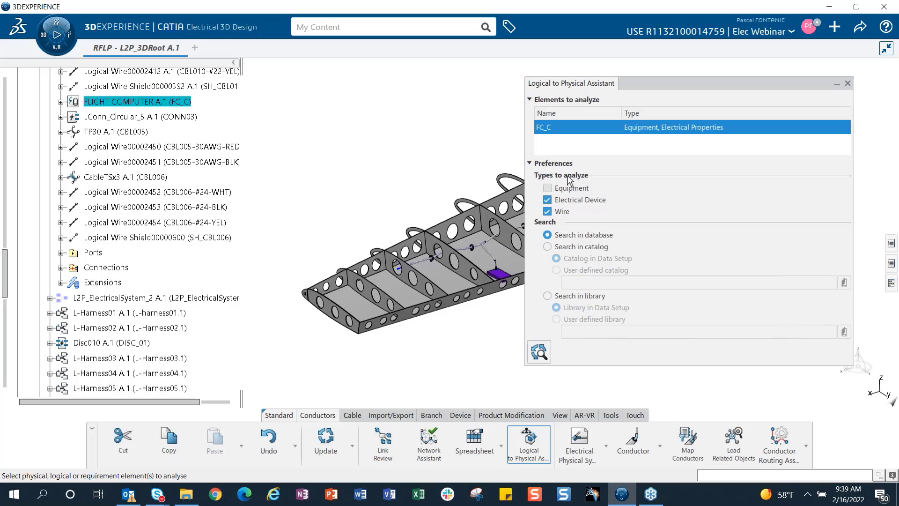
{"action": "left_click", "coordinate": [547, 200]}
{"action": "left_click", "coordinate": [547, 188]}
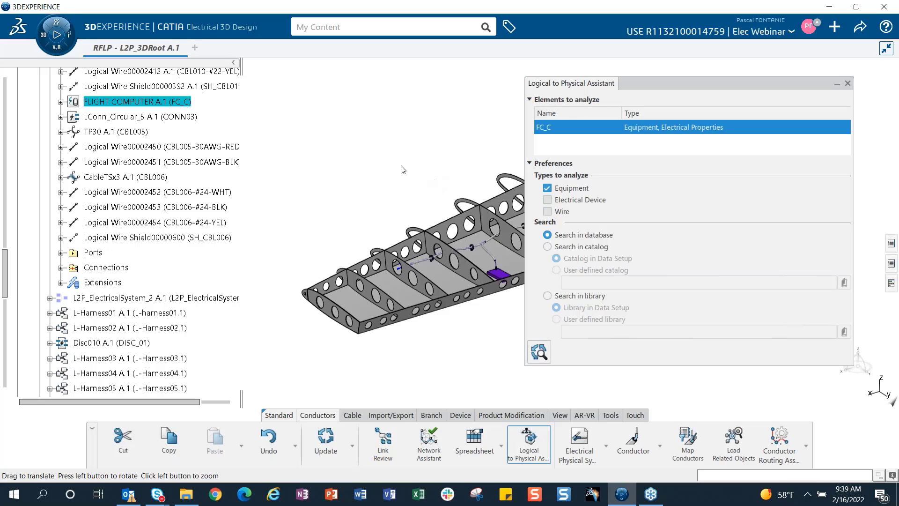
- Reposition and shorten the assistant window beside the wing model and run the FC_C analysis with the database search
{"action": "middle_click_drag", "start_coordinate": [403, 169], "coordinate": [385, 136]}
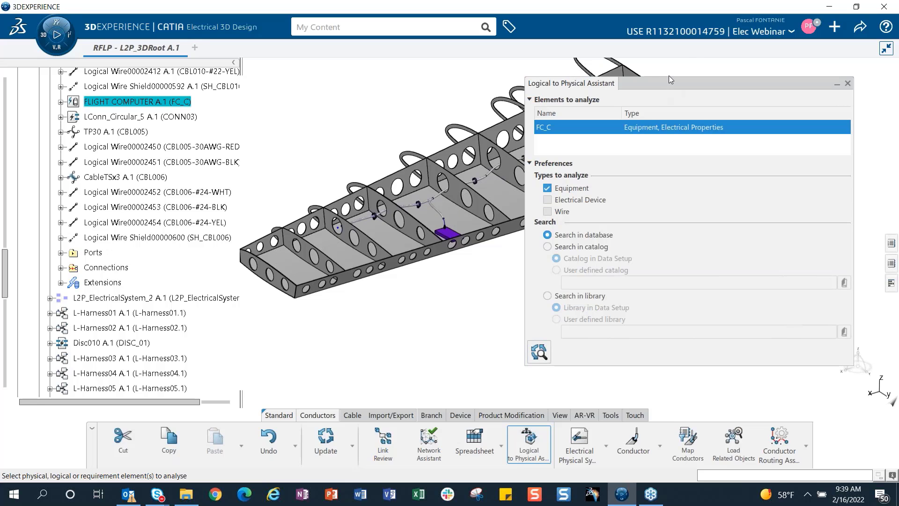
{"action": "left_click_drag", "start_coordinate": [669, 77], "coordinate": [701, 135]}
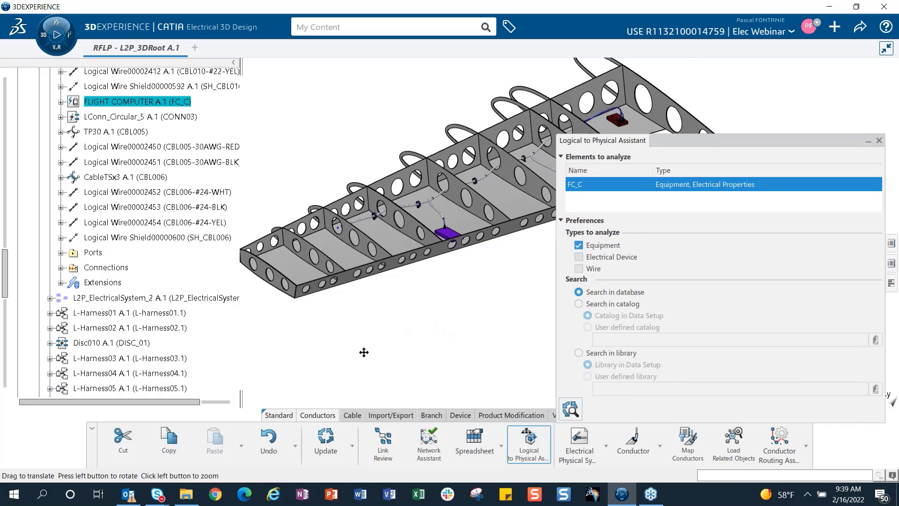
{"action": "middle_click_drag", "start_coordinate": [364, 352], "coordinate": [505, 349]}
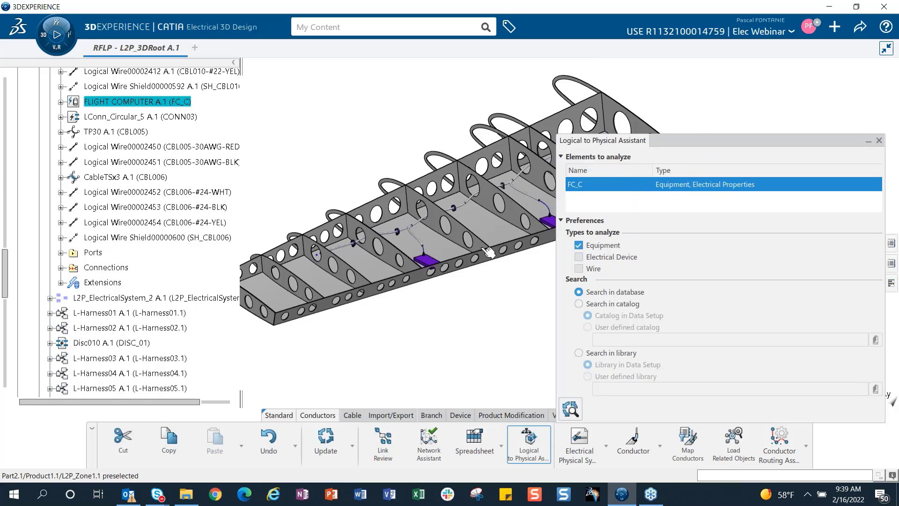
{"action": "left_click_drag", "start_coordinate": [693, 144], "coordinate": [696, 133]}
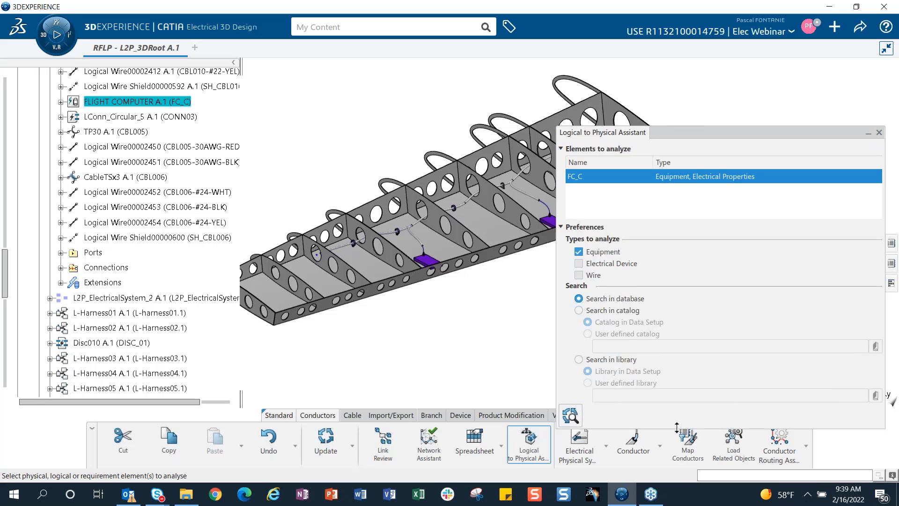
{"action": "left_click_drag", "start_coordinate": [677, 427], "coordinate": [687, 397]}
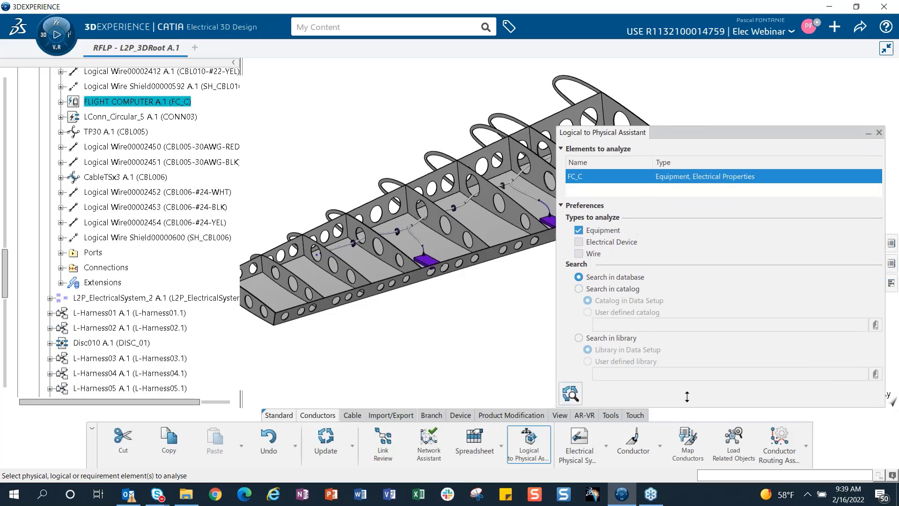
{"action": "left_click", "coordinate": [570, 393]}
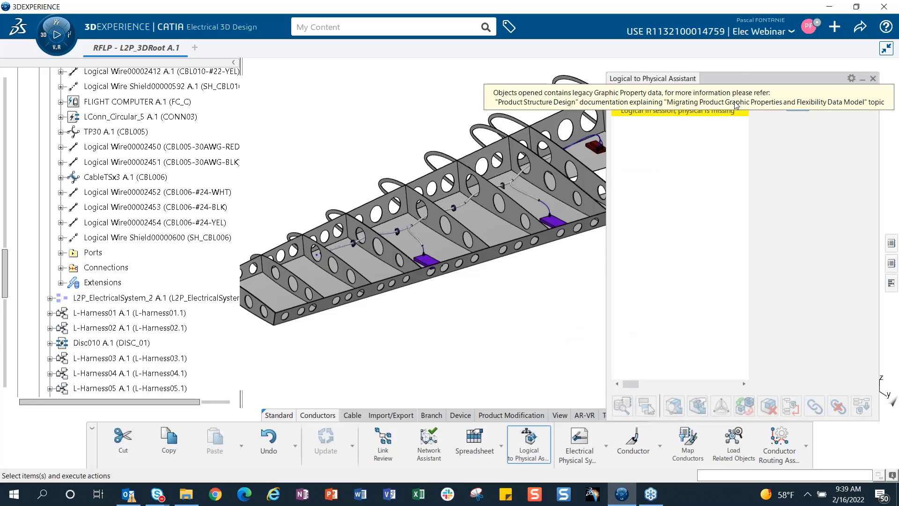
- Move the assistant results clear of the wing, select the FC_C synchronization entry and locate the equipment in the schematic preview
{"action": "left_click_drag", "start_coordinate": [742, 74], "coordinate": [743, 233]}
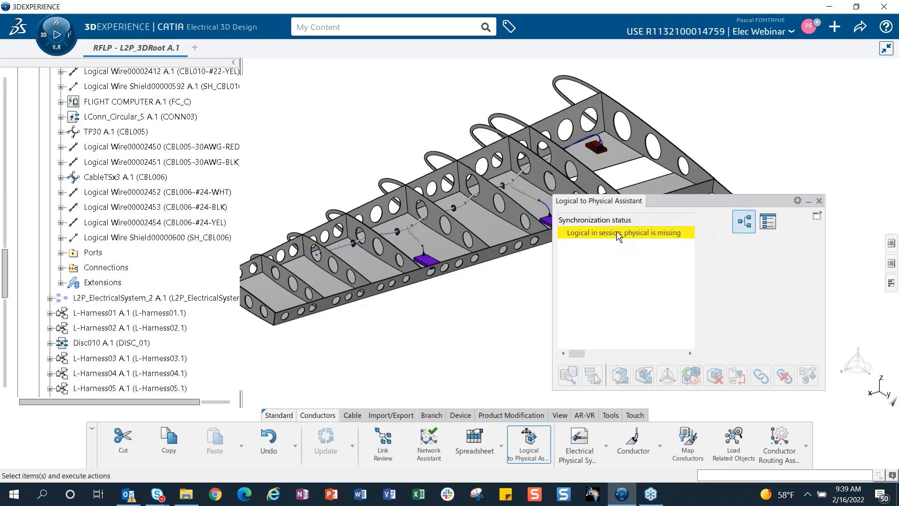
{"action": "left_click", "coordinate": [617, 231]}
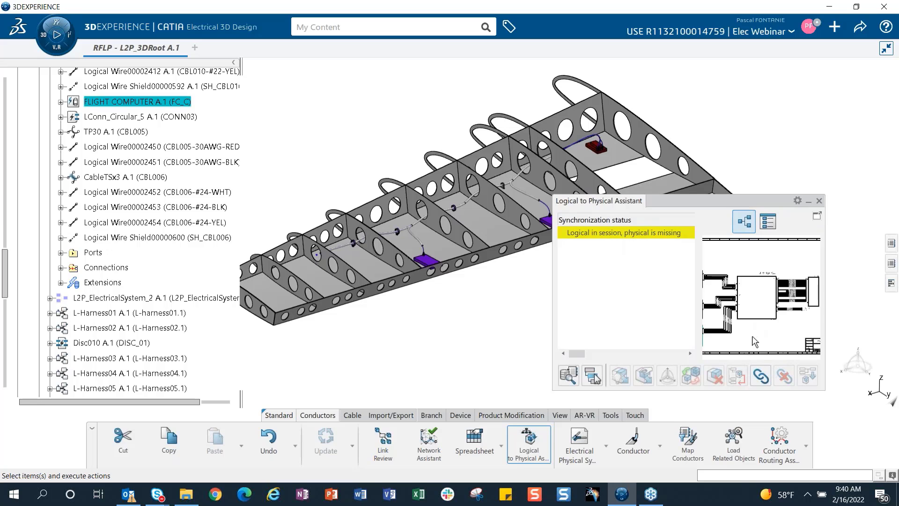
{"action": "scroll", "coordinate": [755, 342], "scroll_direction": "up", "scroll_amount": 2}
{"action": "middle_click_drag", "start_coordinate": [755, 342], "coordinate": [799, 301]}
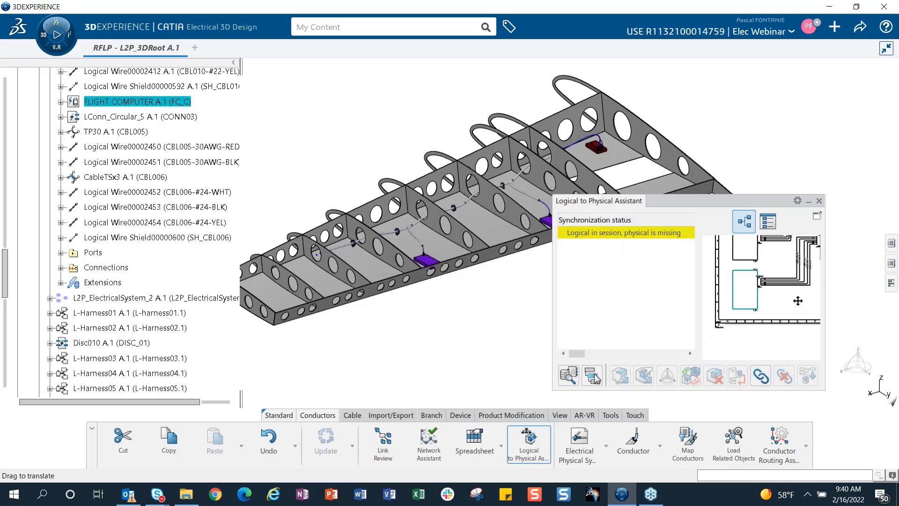
{"action": "scroll", "coordinate": [802, 296], "scroll_direction": "up", "scroll_amount": 1}
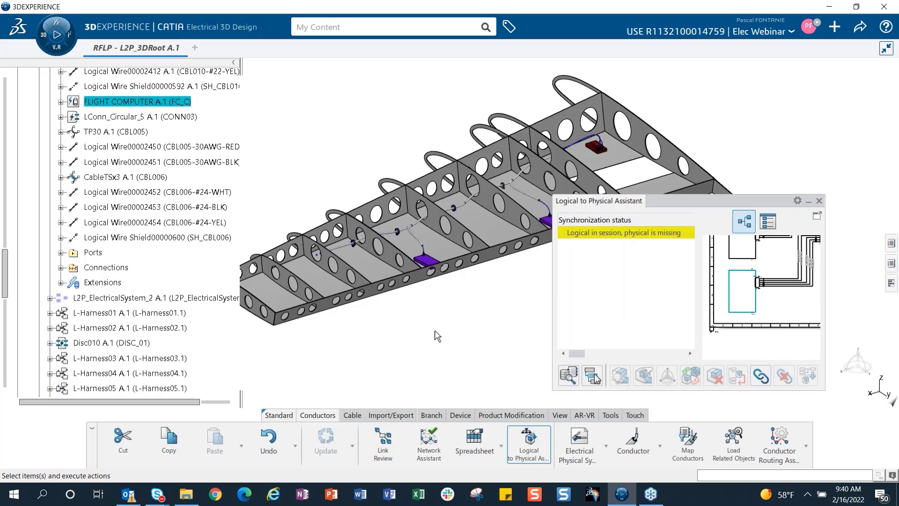
{"action": "middle_click_drag", "start_coordinate": [436, 336], "coordinate": [481, 322]}
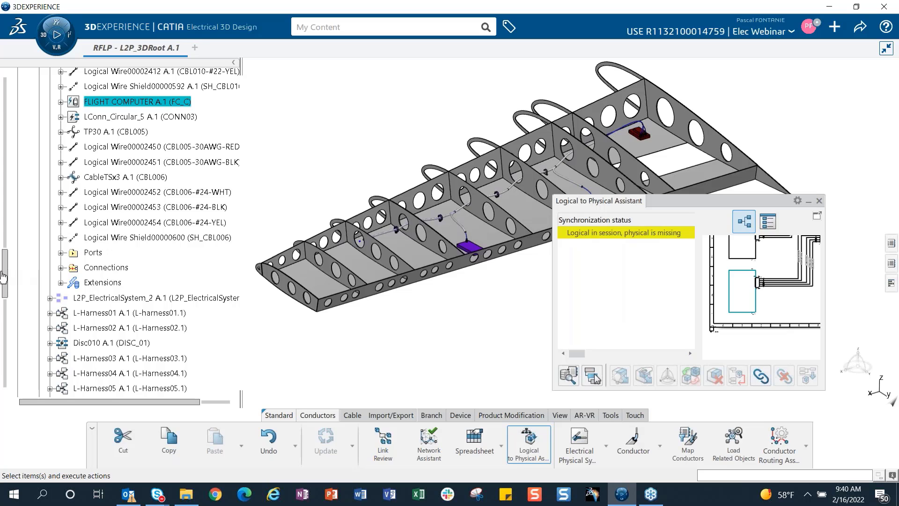
- Set L2P_DummyEquipments as the expected 3D parent of flight computer FC_C
{"action": "scroll", "coordinate": [12, 327], "scroll_direction": "down", "scroll_amount": 3}
{"action": "scroll", "coordinate": [12, 328], "scroll_direction": "down", "scroll_amount": 3}
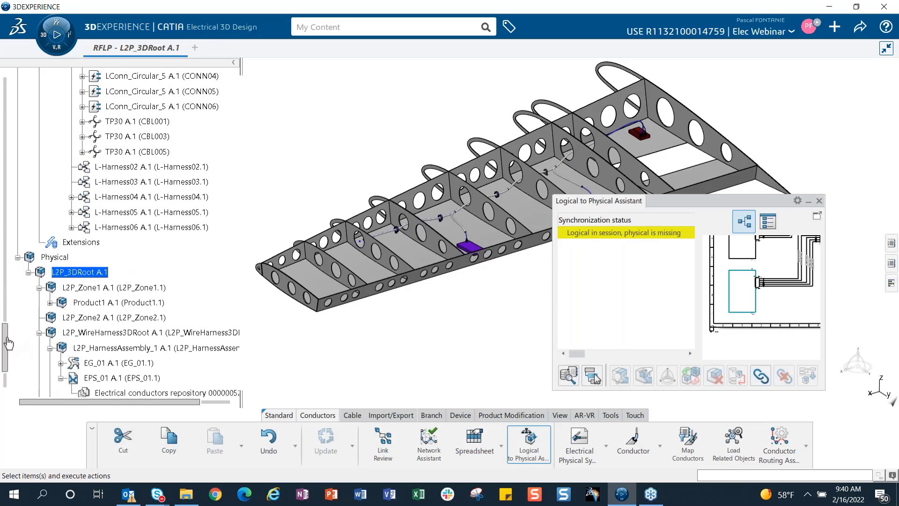
{"action": "scroll", "coordinate": [19, 357], "scroll_direction": "down", "scroll_amount": 3}
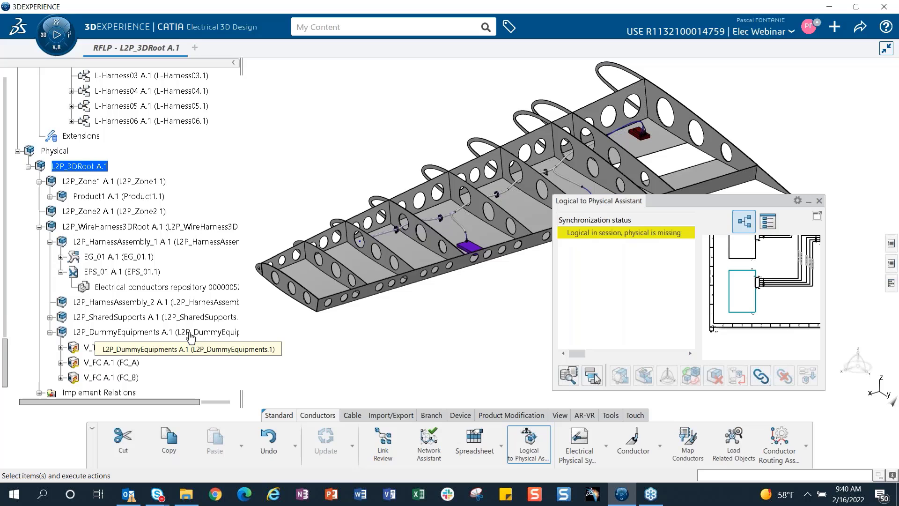
{"action": "left_click", "coordinate": [592, 375]}
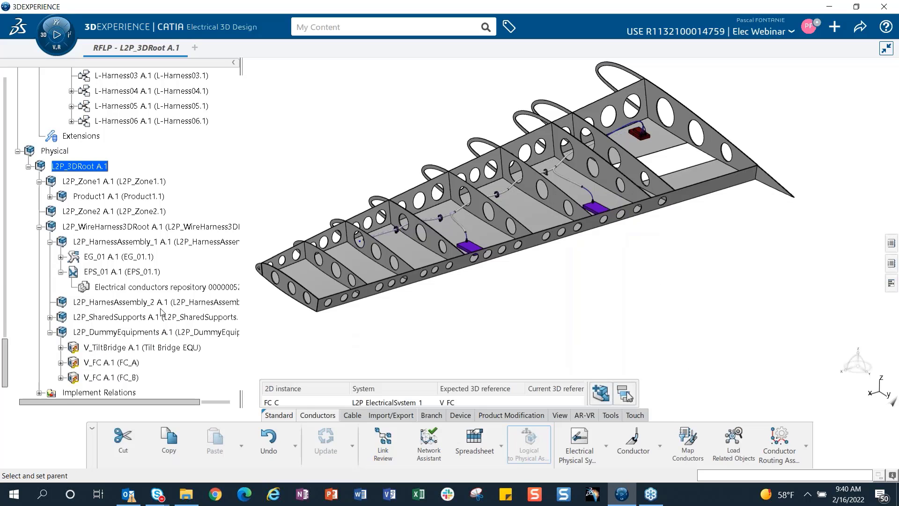
{"action": "left_click", "coordinate": [133, 333]}
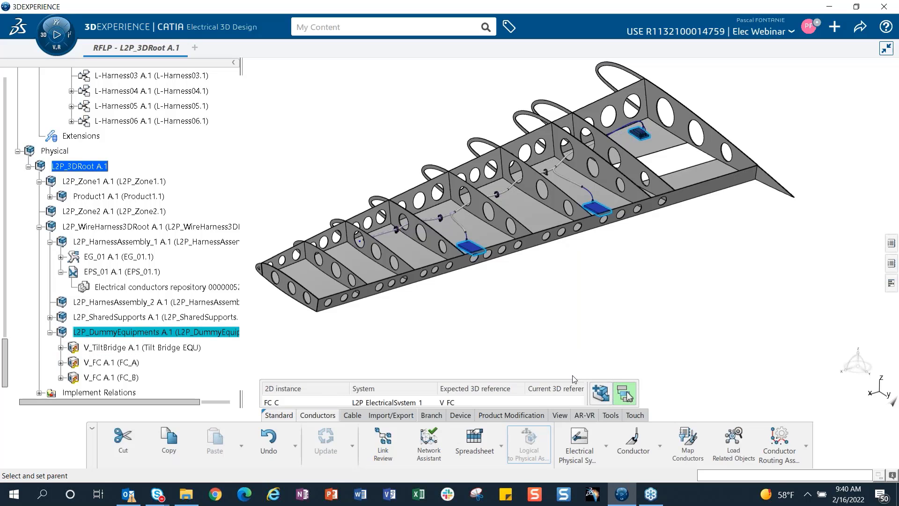
{"action": "left_click", "coordinate": [627, 396]}
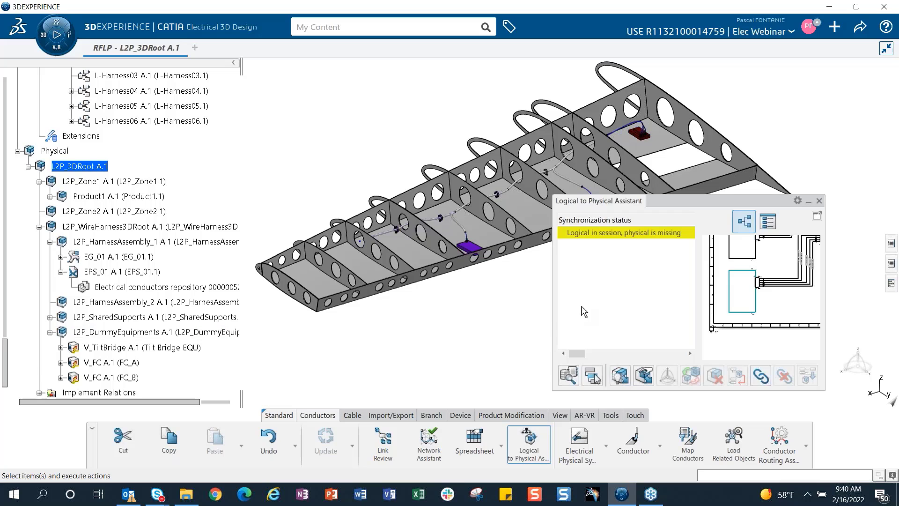
- Instantiate FC_C with manual placement and move it into the empty bay near the wing tip, at about x 3105 mm, y 1546 mm
{"action": "middle_click_drag", "start_coordinate": [475, 319], "coordinate": [487, 323]}
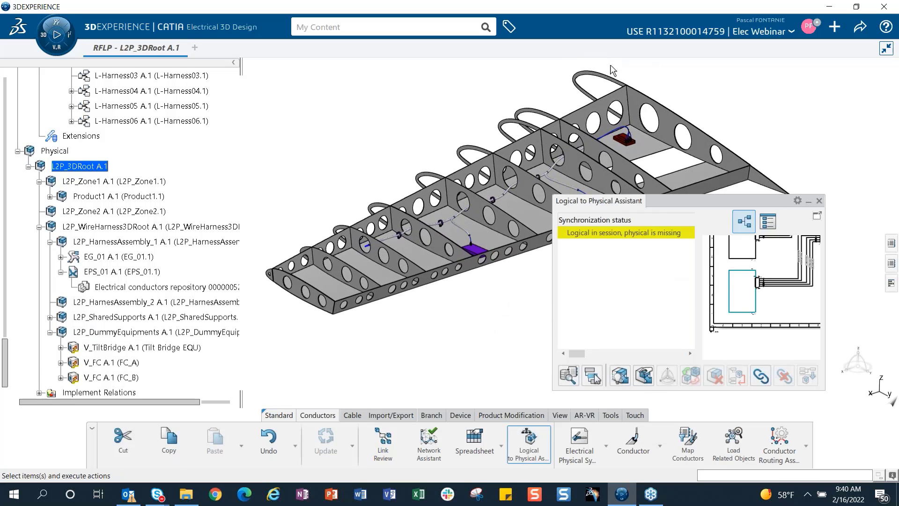
{"action": "left_click", "coordinate": [645, 376]}
{"action": "middle_click_drag", "start_coordinate": [658, 268], "coordinate": [678, 282]}
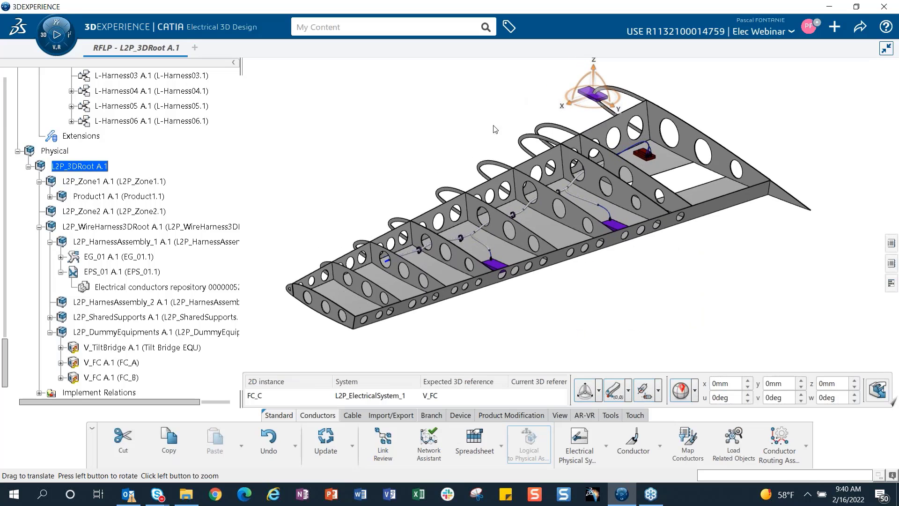
{"action": "middle_click_drag", "start_coordinate": [496, 126], "coordinate": [519, 133]}
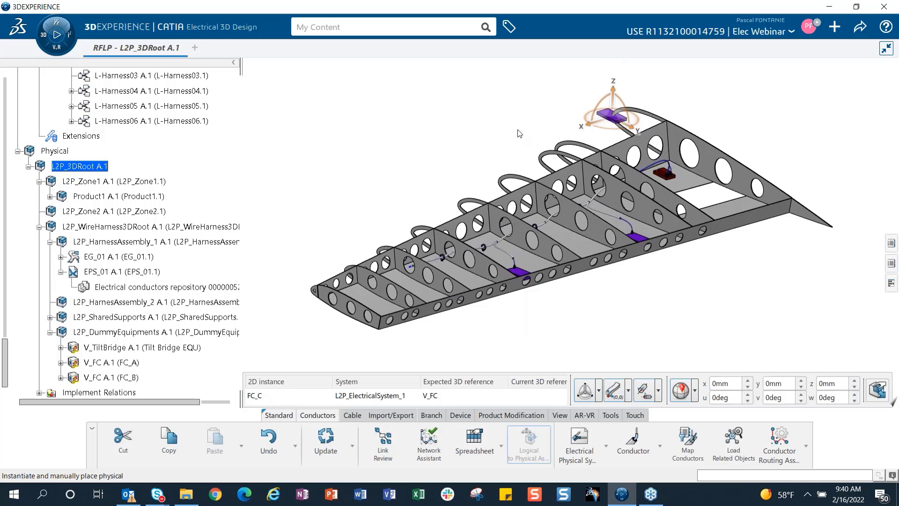
{"action": "middle_click_drag", "start_coordinate": [535, 136], "coordinate": [567, 157]}
{"action": "left_click_drag", "start_coordinate": [667, 75], "coordinate": [403, 312]}
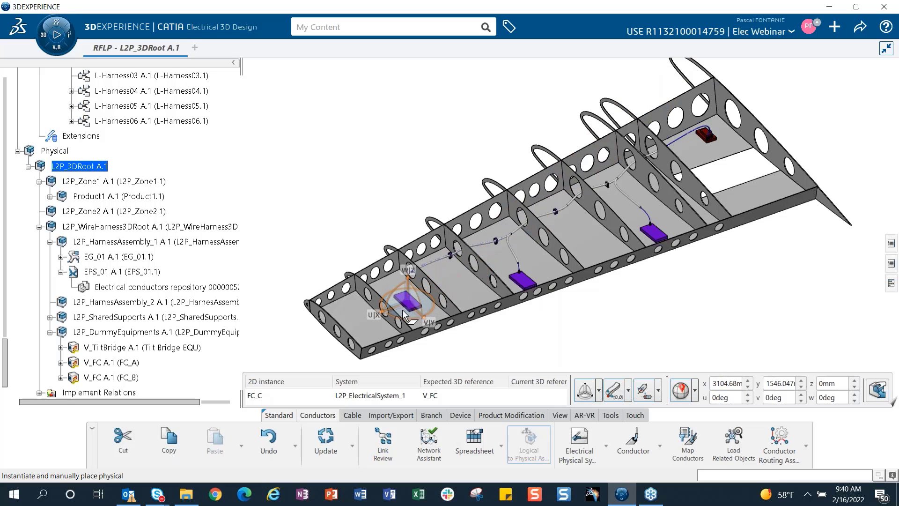
- Lower FC_C toward the wing's bottom skin, to z about -51 mm, and validate the placement
{"action": "middle_click_drag", "start_coordinate": [535, 300], "coordinate": [552, 234]}
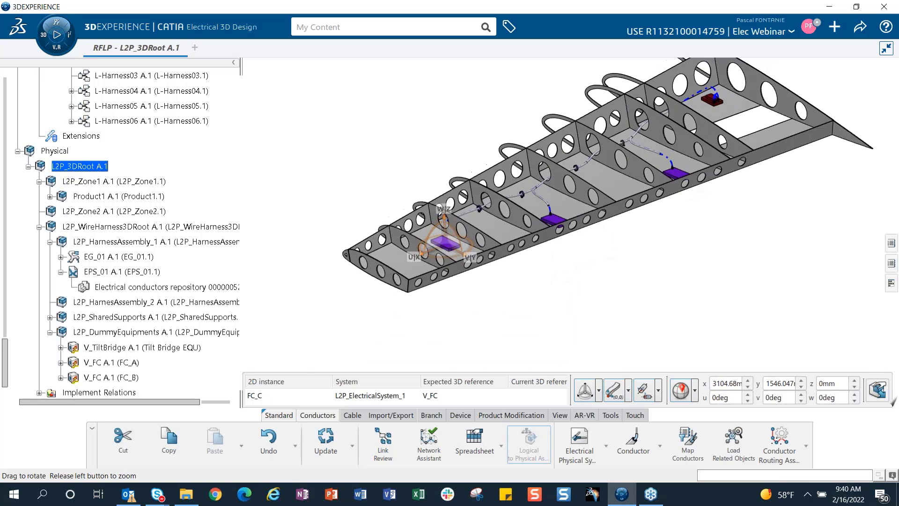
{"action": "middle_click_drag", "start_coordinate": [446, 261], "coordinate": [436, 233]}
{"action": "left_click_drag", "start_coordinate": [435, 180], "coordinate": [433, 209]}
{"action": "middle_click_drag", "start_coordinate": [627, 287], "coordinate": [612, 314]}
{"action": "middle_click_drag", "start_coordinate": [593, 325], "coordinate": [641, 356]}
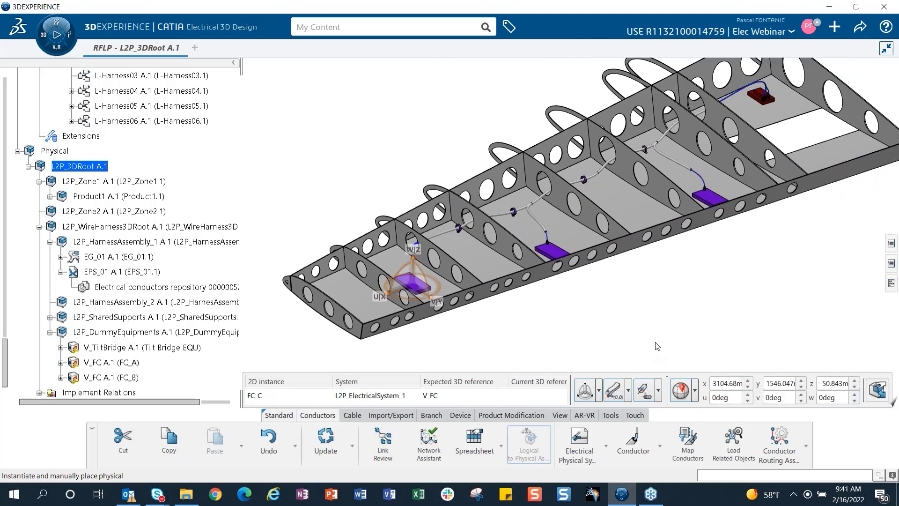
{"action": "left_click", "coordinate": [740, 286]}
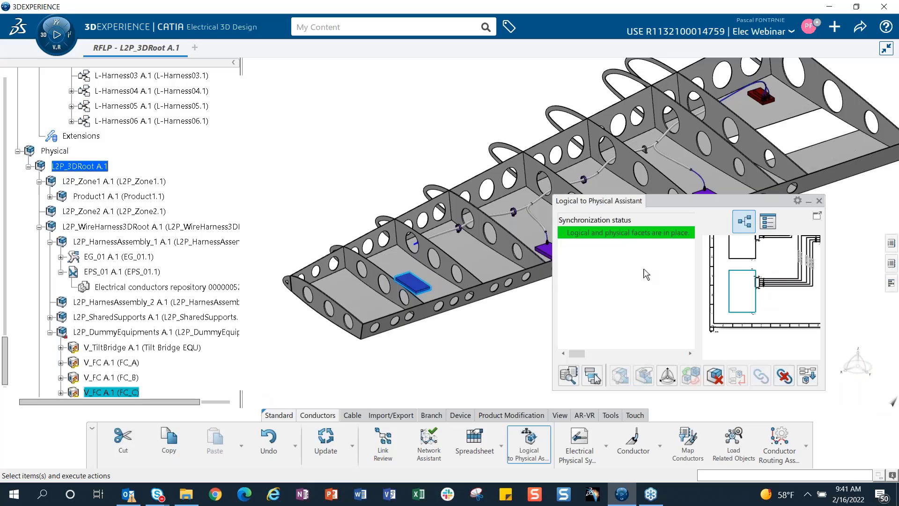
- Review the FC_C synchronization status, close the Logical to Physical Assistant and update the wing model
{"action": "scroll", "coordinate": [110, 351], "scroll_direction": "down", "scroll_amount": 1}
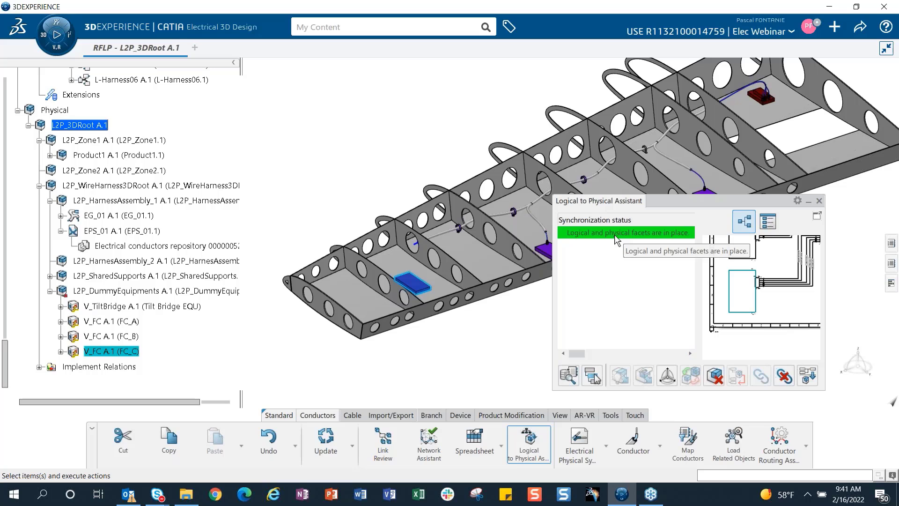
{"action": "left_click", "coordinate": [820, 201]}
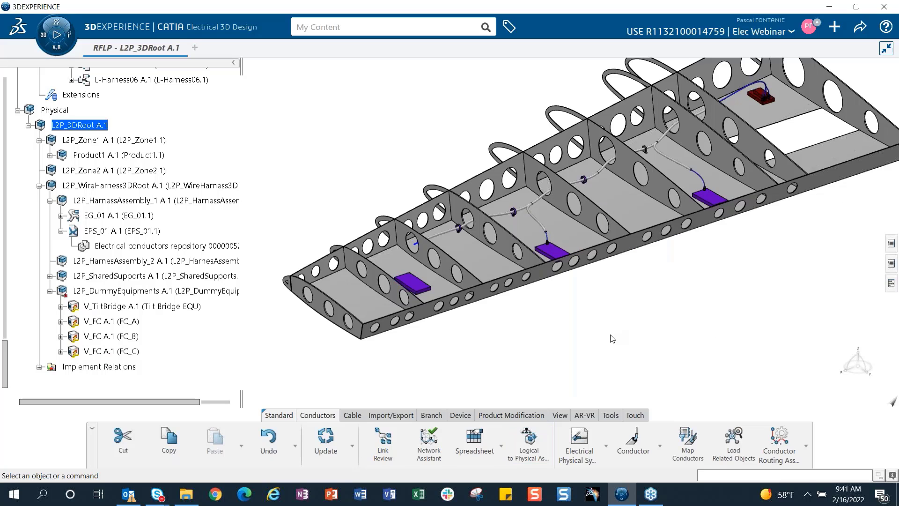
{"action": "left_click", "coordinate": [326, 443]}
{"action": "middle_click_drag", "start_coordinate": [555, 278], "coordinate": [555, 280]}
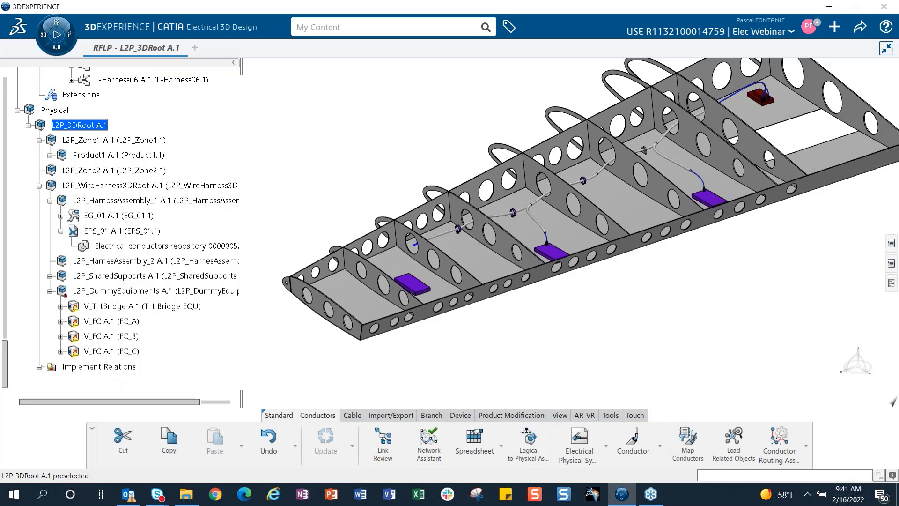
- Expand Implement Relations, highlight the L2PIL_FC_C_FC_C link, clear the selection and collapse the branch
{"action": "left_click", "coordinate": [38, 367]}
{"action": "scroll", "coordinate": [53, 336], "scroll_direction": "down", "scroll_amount": 3}
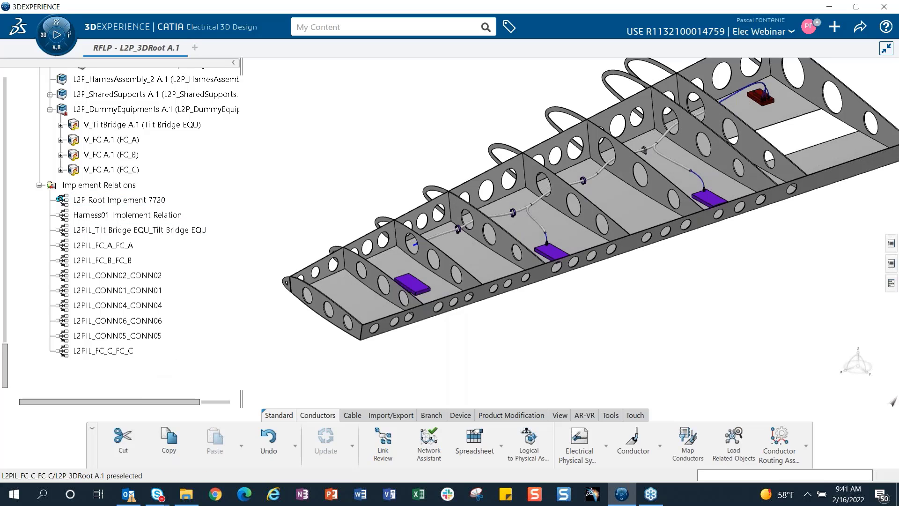
{"action": "left_click", "coordinate": [133, 352]}
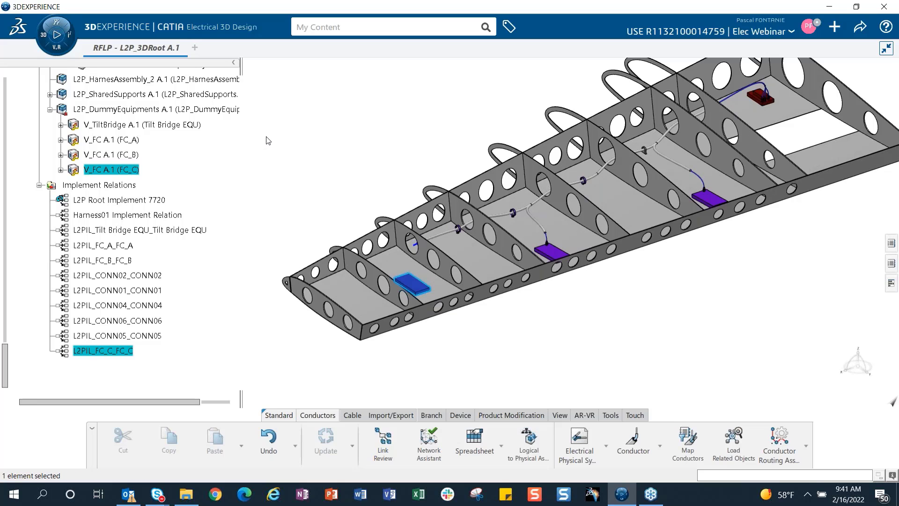
{"action": "left_click", "coordinate": [318, 131]}
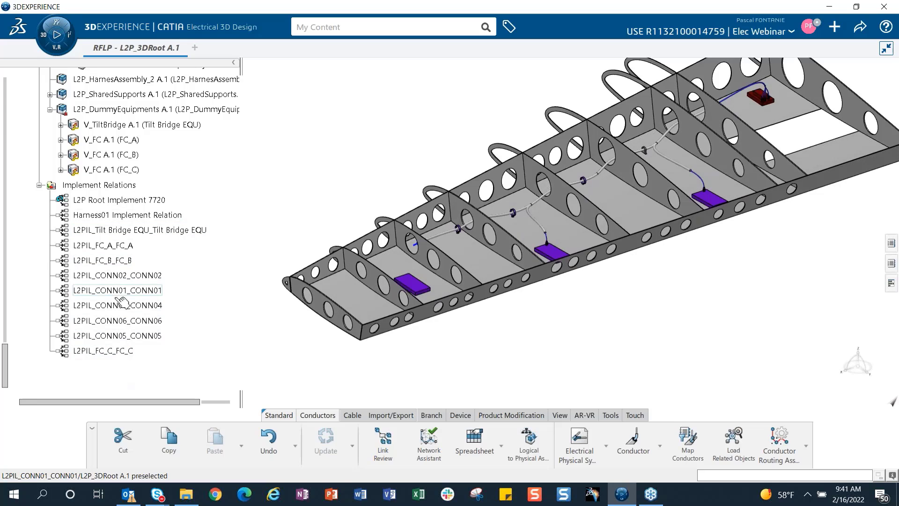
{"action": "left_click", "coordinate": [40, 185]}
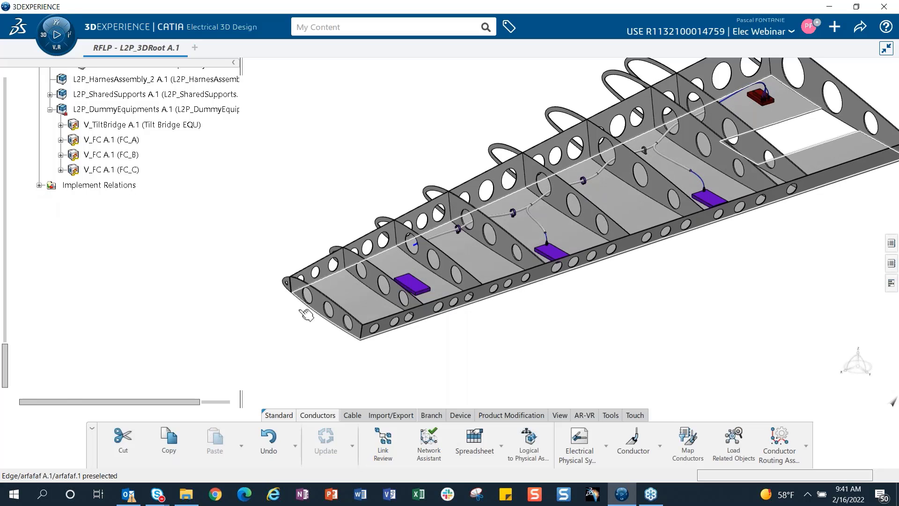
- Start the Logical to Physical Assistant again and add logical harness L-harness01.1 as the element to analyze
{"action": "left_click_drag", "start_coordinate": [6, 380], "coordinate": [13, 319]}
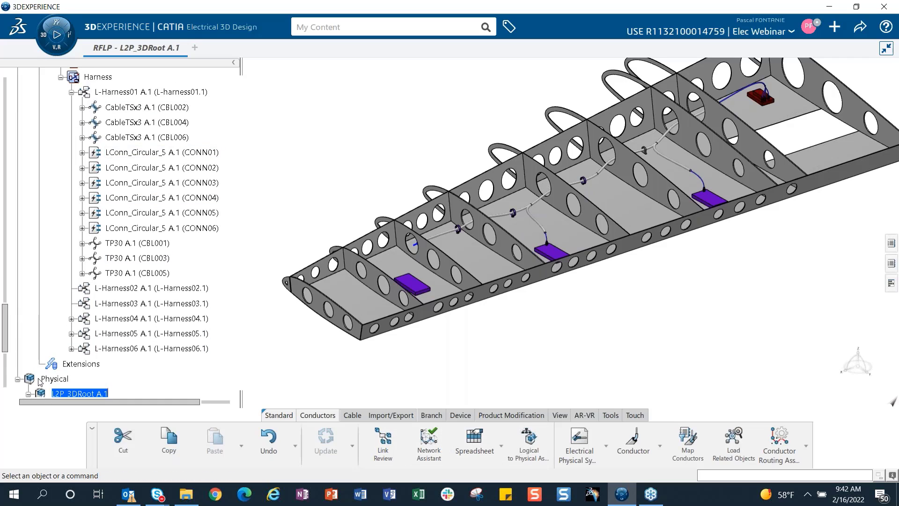
{"action": "left_click_drag", "start_coordinate": [4, 334], "coordinate": [4, 366]}
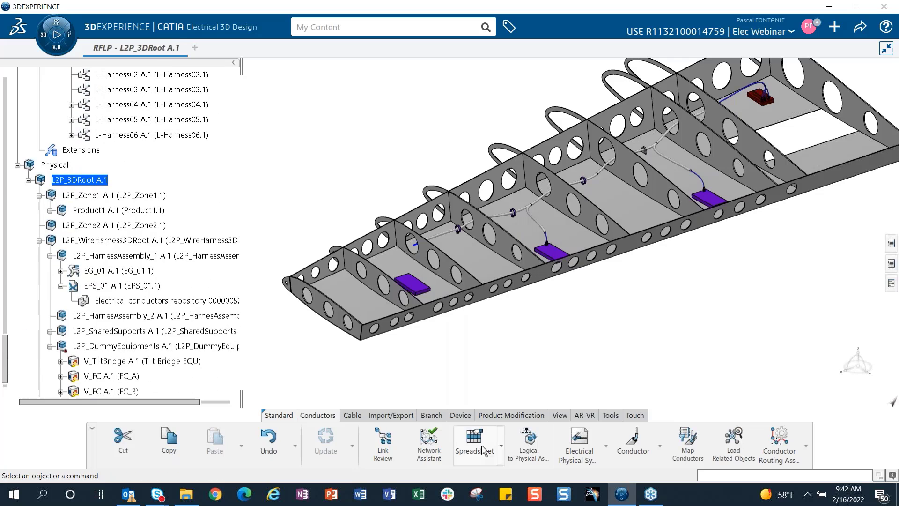
{"action": "left_click", "coordinate": [529, 441]}
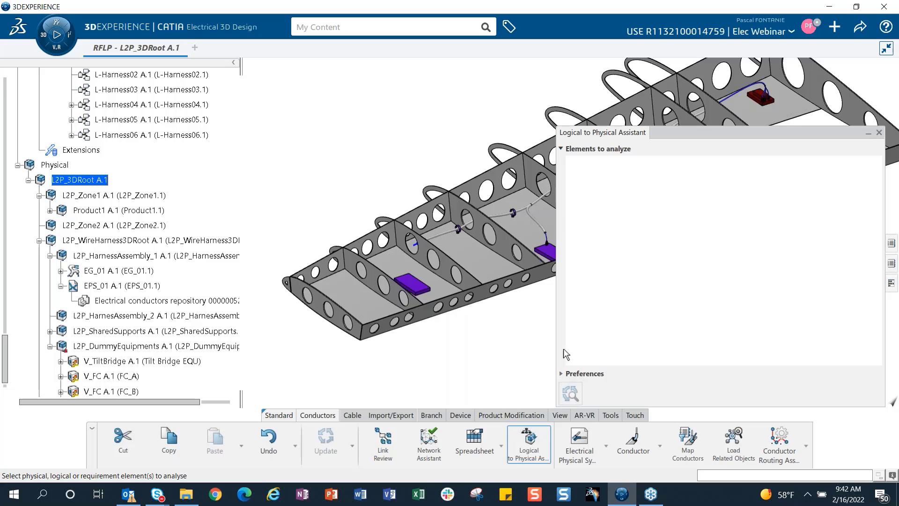
{"action": "scroll", "coordinate": [134, 183], "scroll_direction": "up", "scroll_amount": 2}
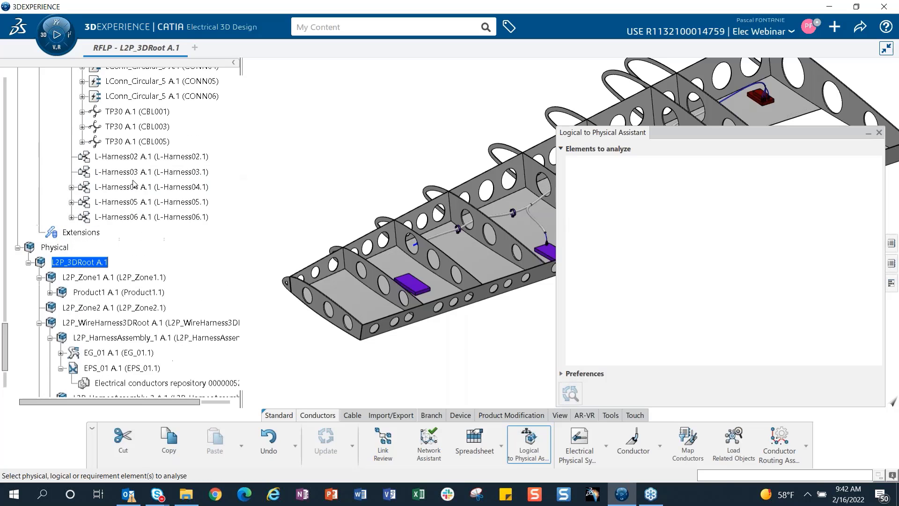
{"action": "scroll", "coordinate": [134, 183], "scroll_direction": "up", "scroll_amount": 4}
{"action": "left_click", "coordinate": [146, 125]}
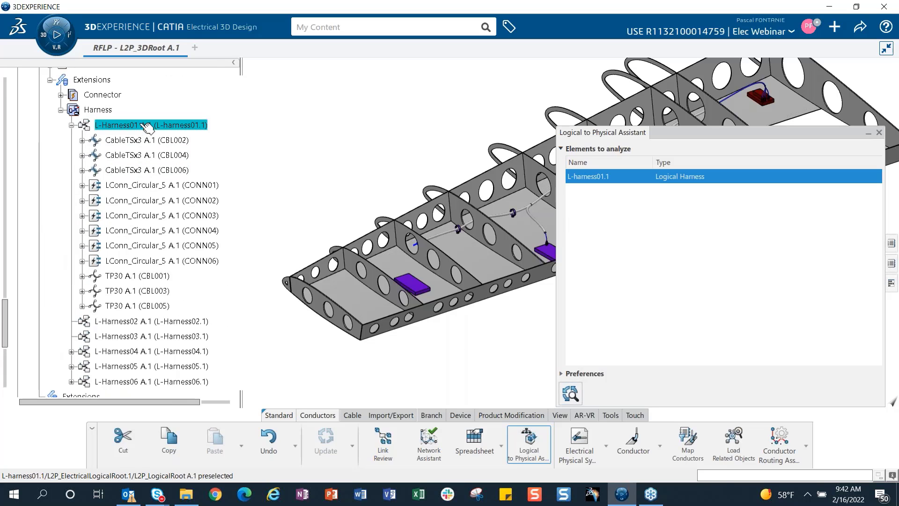
- Restrict the types to analyze to Electrical Device, run the harness analysis and widen the results window to show the 3D instances
{"action": "left_click", "coordinate": [562, 374]}
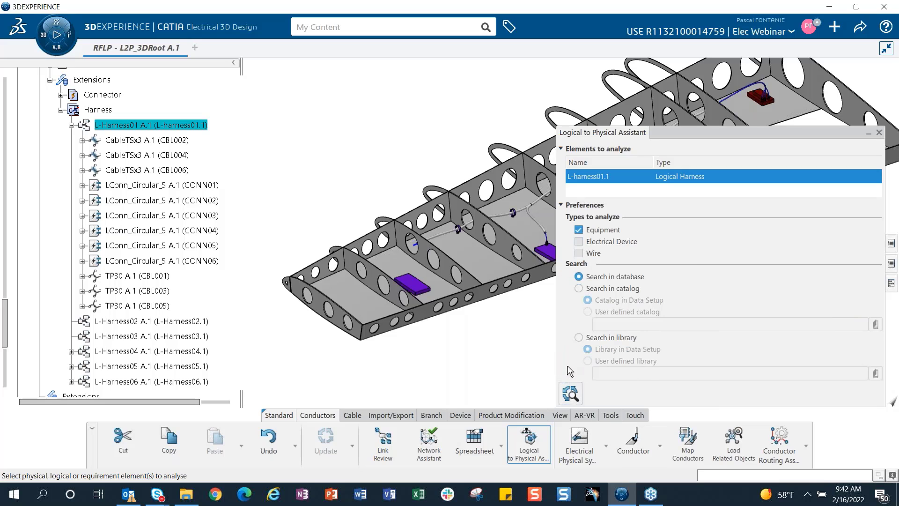
{"action": "left_click", "coordinate": [579, 230]}
{"action": "left_click", "coordinate": [579, 242]}
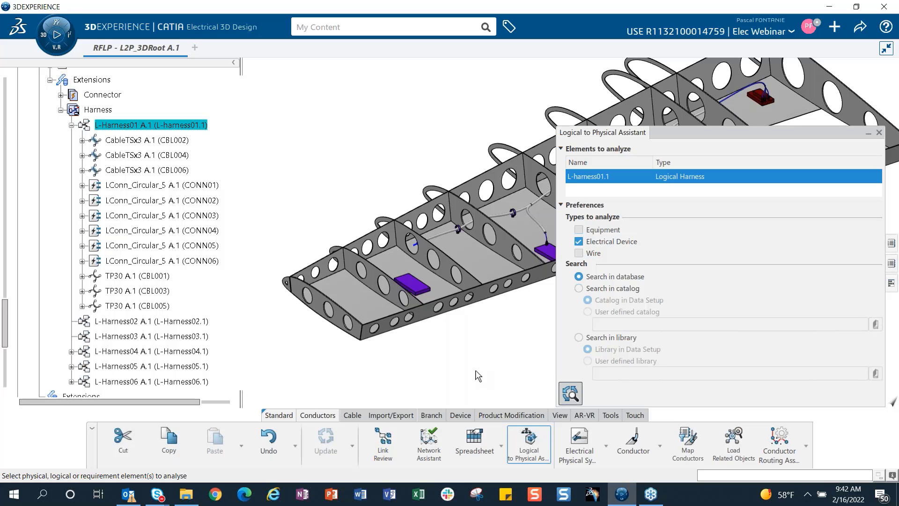
{"action": "left_click", "coordinate": [571, 394]}
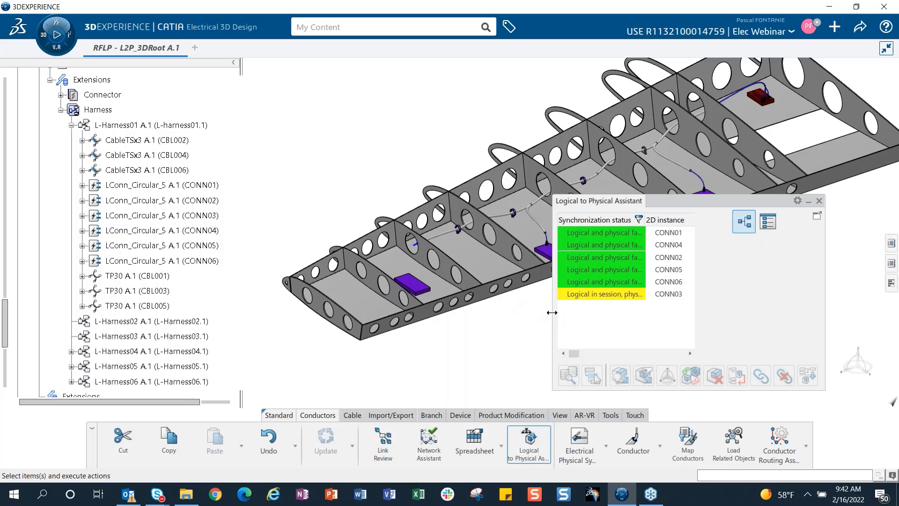
{"action": "left_click_drag", "start_coordinate": [552, 313], "coordinate": [387, 313]}
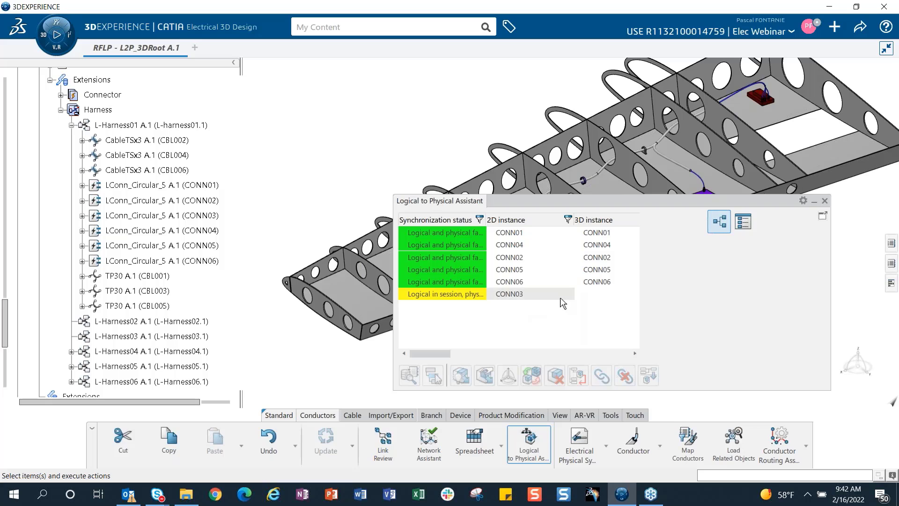
- Select connector CONN03 in the results and set geometry EG_01 under L2P_HarnesAssembly_1 as its expected 3D parent
{"action": "left_click", "coordinate": [465, 294]}
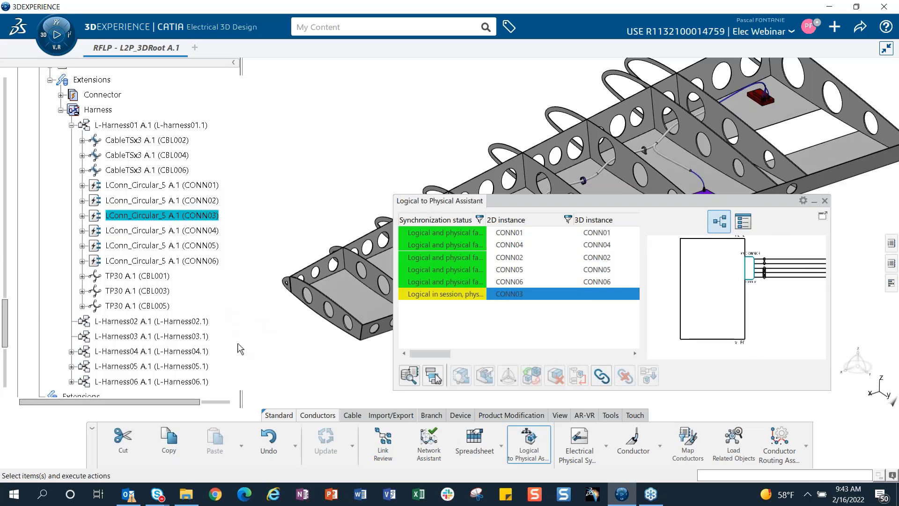
{"action": "scroll", "coordinate": [187, 323], "scroll_direction": "down", "scroll_amount": 6}
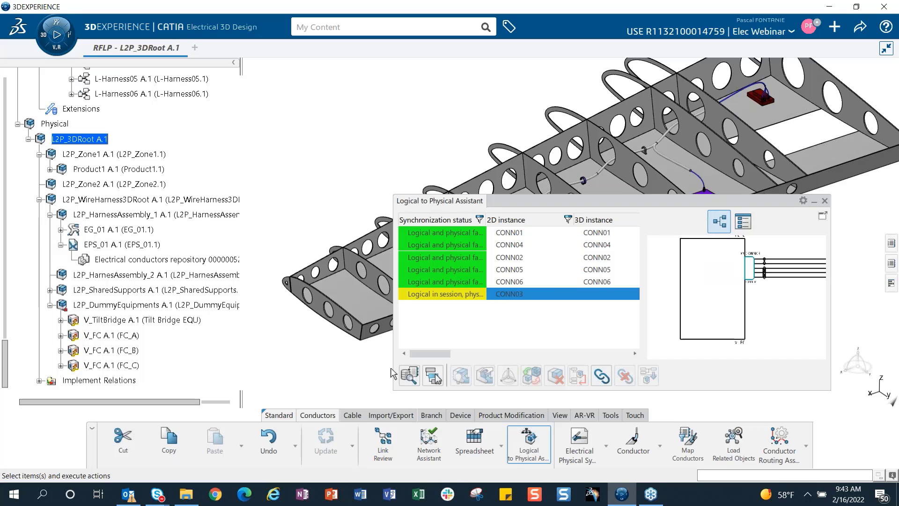
{"action": "left_click", "coordinate": [60, 230]}
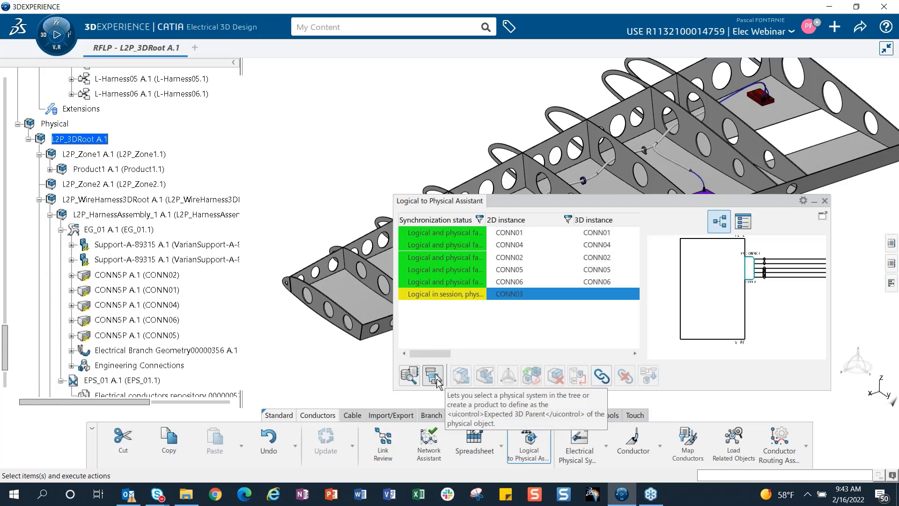
{"action": "left_click", "coordinate": [432, 376]}
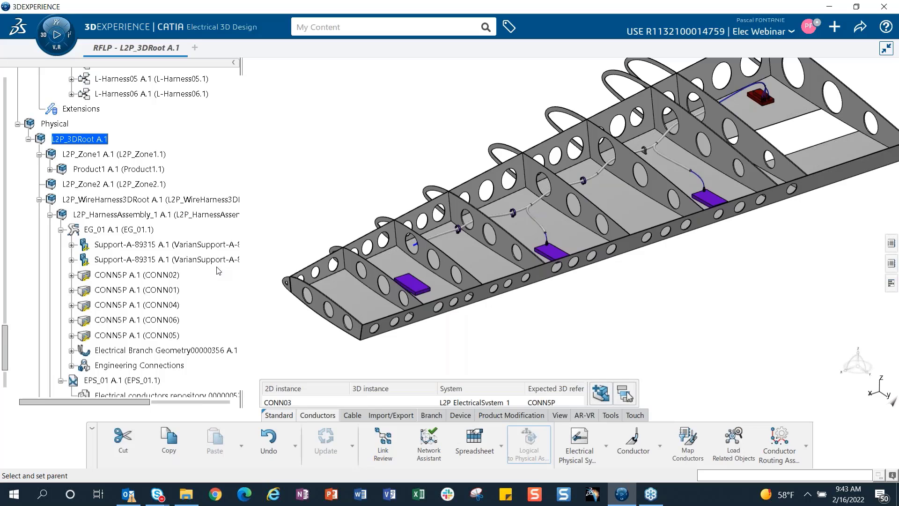
{"action": "left_click", "coordinate": [128, 232]}
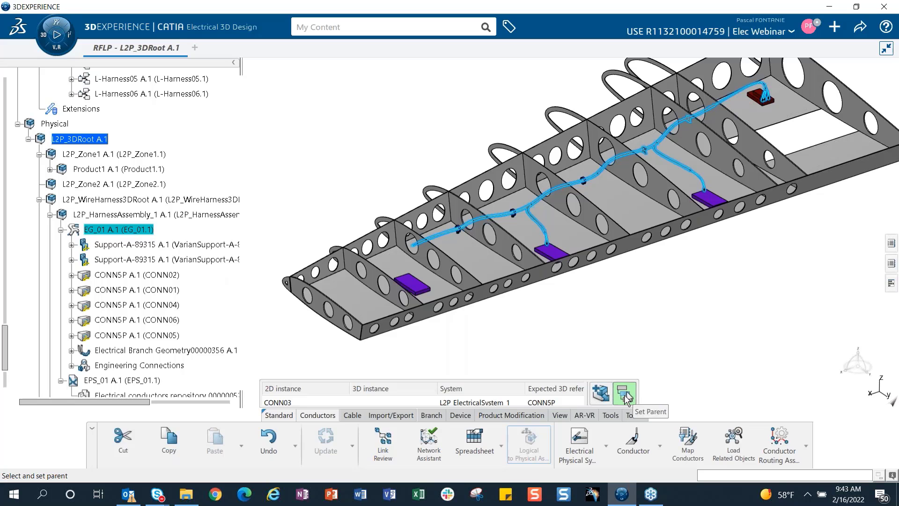
{"action": "left_click", "coordinate": [625, 395]}
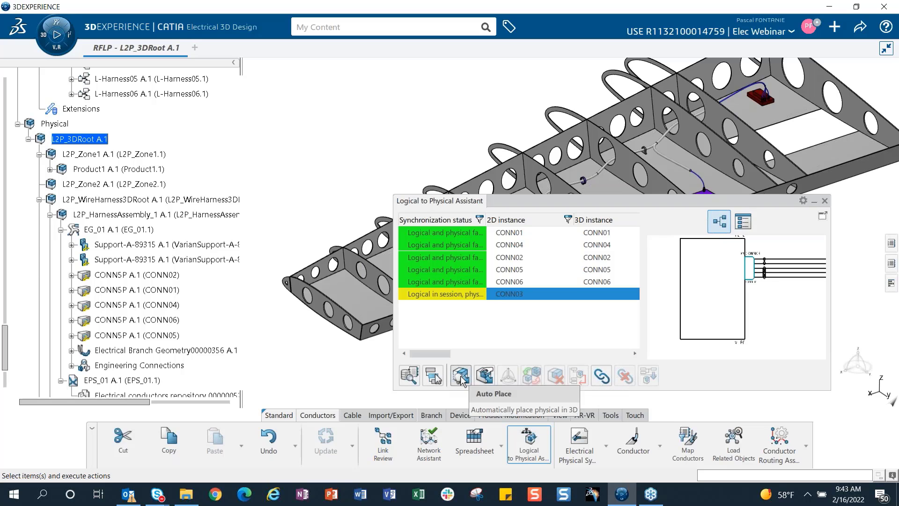
- Automatically place connector CONN03 in the 3D model on flight computer FC_C and close the Logical to Physical Assistant
{"action": "middle_click_drag", "start_coordinate": [338, 362], "coordinate": [307, 232]}
{"action": "left_click", "coordinate": [290, 260]}
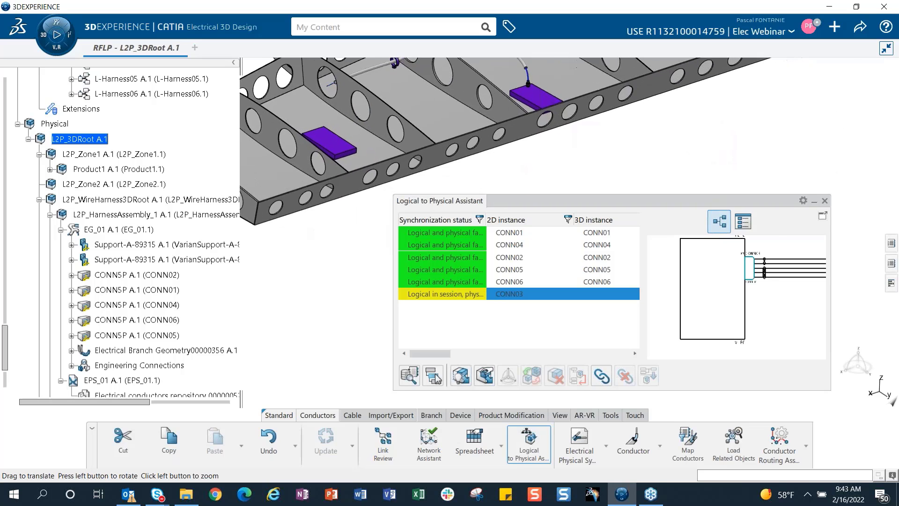
{"action": "middle_click_drag", "start_coordinate": [328, 291], "coordinate": [369, 300]}
{"action": "left_click", "coordinate": [361, 340]}
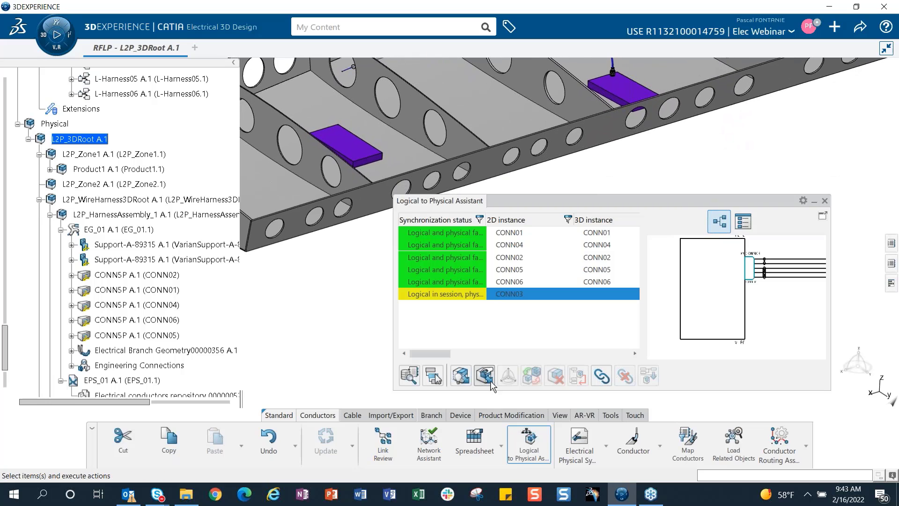
{"action": "left_click", "coordinate": [460, 376]}
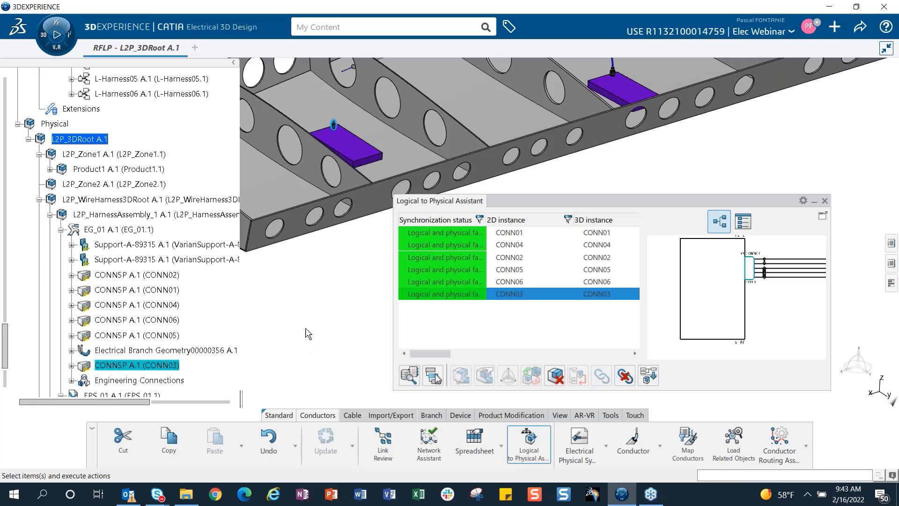
{"action": "middle_click_drag", "start_coordinate": [308, 333], "coordinate": [342, 335]}
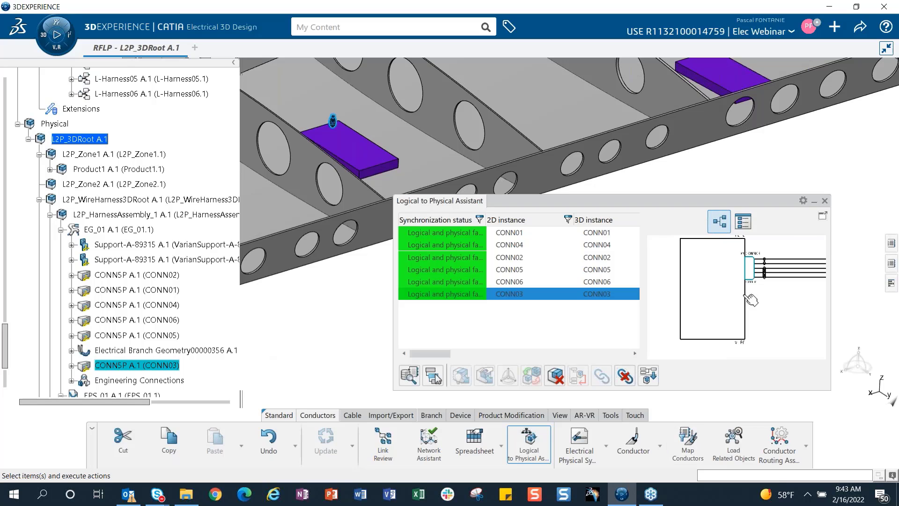
{"action": "left_click", "coordinate": [826, 203]}
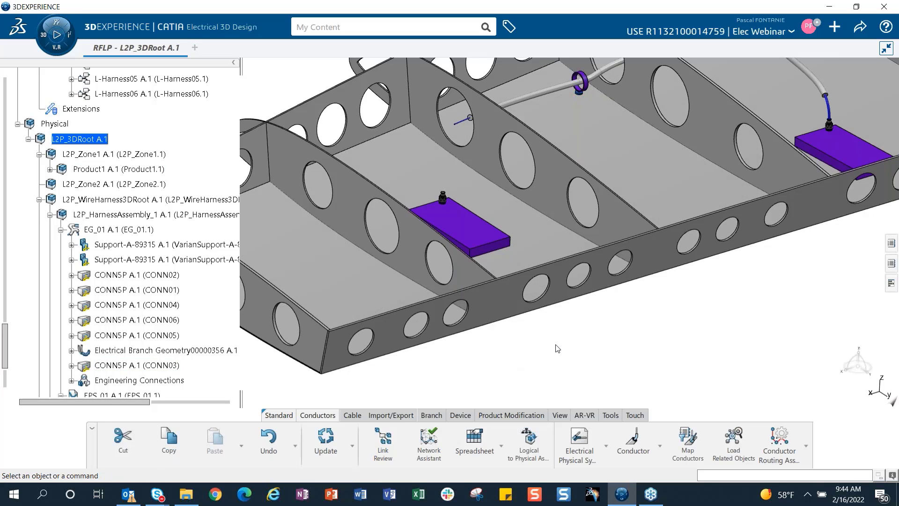
- Update L2P_3DRoot with the newly placed connector CONN03
{"action": "middle_click_drag", "start_coordinate": [568, 344], "coordinate": [582, 333]}
{"action": "left_click", "coordinate": [327, 443]}
{"action": "middle_click_drag", "start_coordinate": [494, 233], "coordinate": [501, 275]}
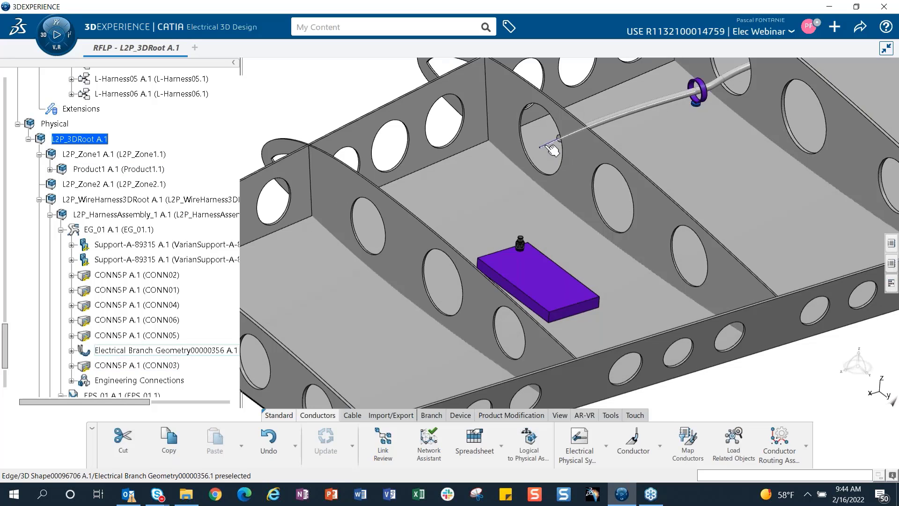
- Edit Branch.1 of the electrical branch geometry, adding connector CONN03 after Point.16 in its route definition, and confirm the branch
{"action": "left_click", "coordinate": [553, 150]}
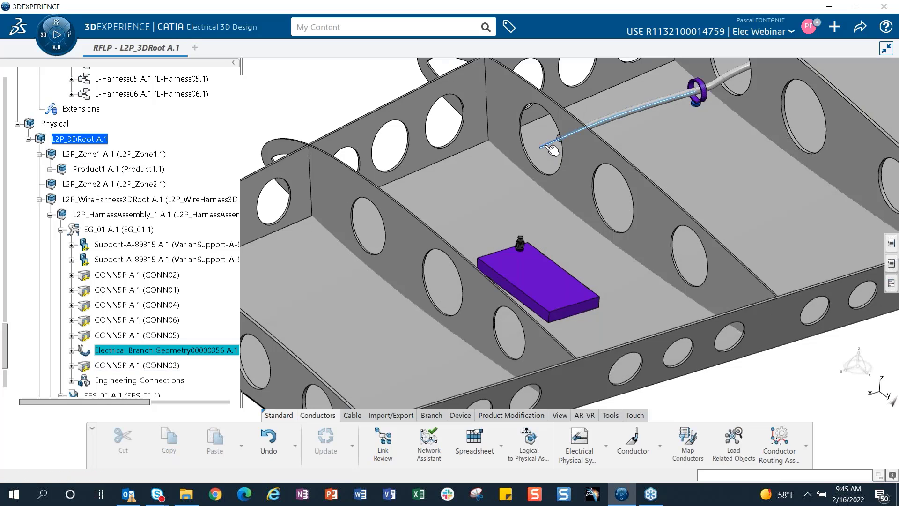
{"action": "double_click", "coordinate": [553, 150]}
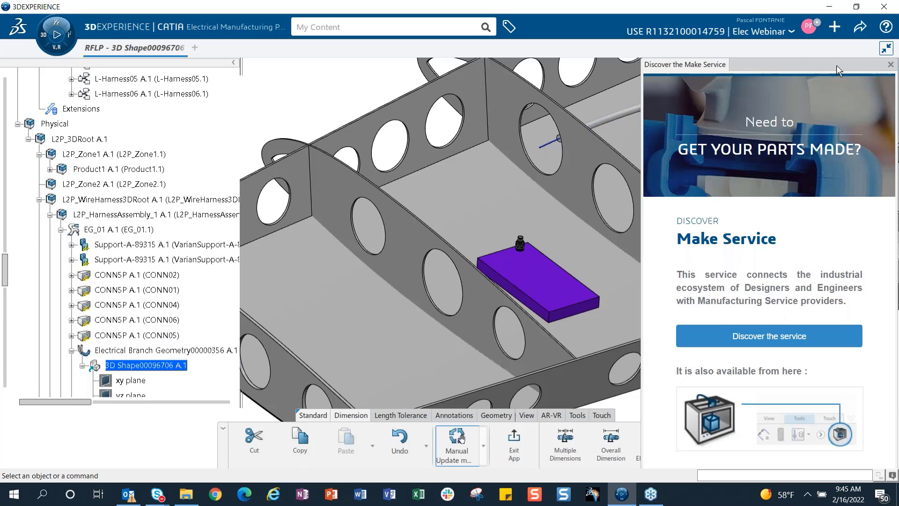
{"action": "left_click_drag", "start_coordinate": [837, 65], "coordinate": [688, 61]}
{"action": "left_click", "coordinate": [721, 65]}
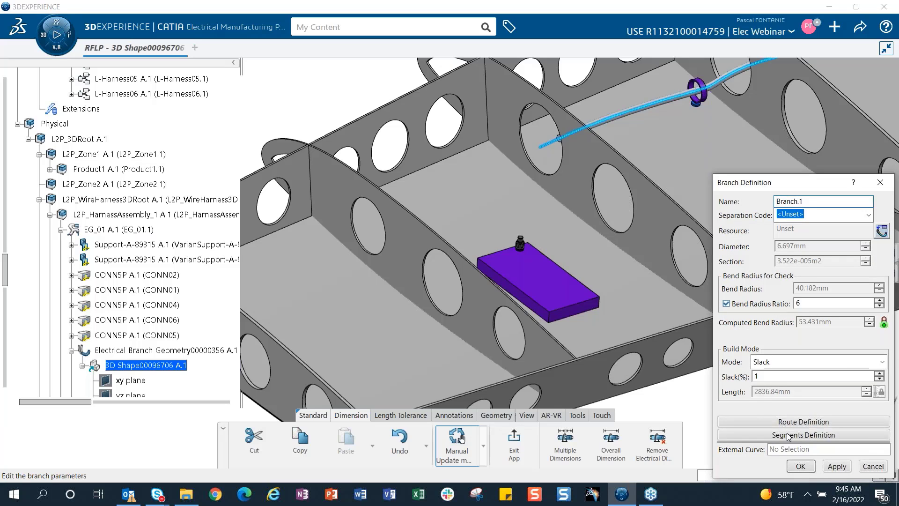
{"action": "left_click", "coordinate": [790, 422]}
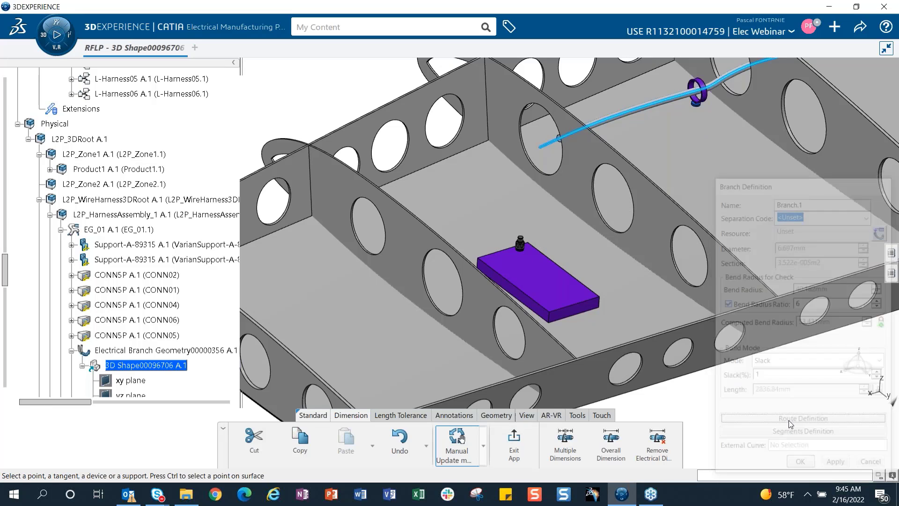
{"action": "middle_click_drag", "start_coordinate": [592, 236], "coordinate": [595, 201]}
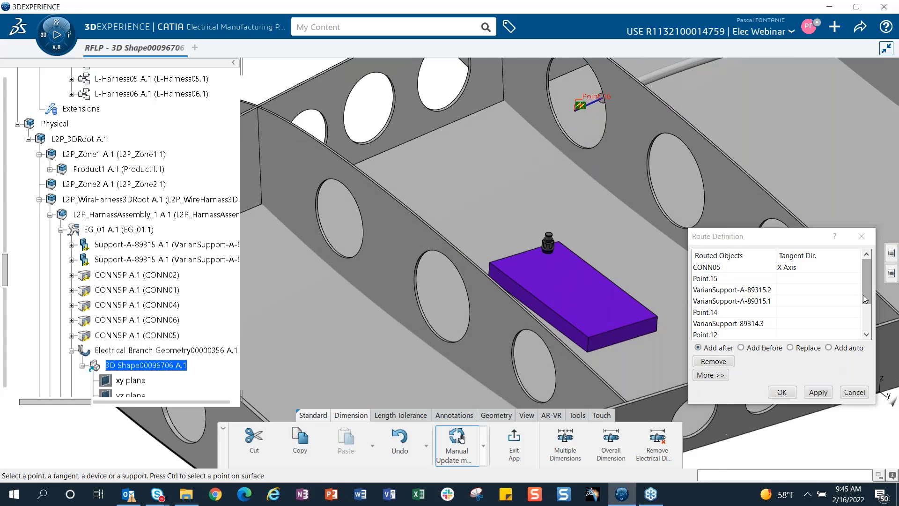
{"action": "left_click_drag", "start_coordinate": [866, 292], "coordinate": [857, 346]}
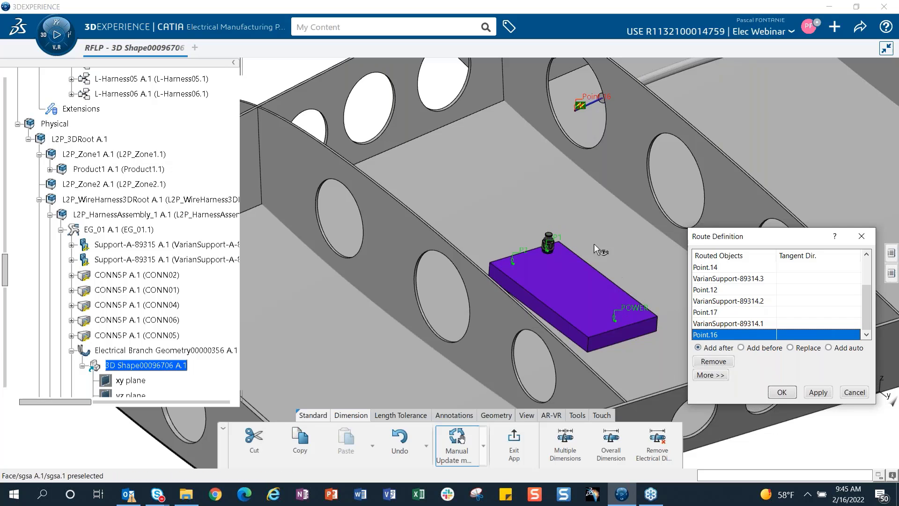
{"action": "middle_click_drag", "start_coordinate": [579, 269], "coordinate": [420, 270]}
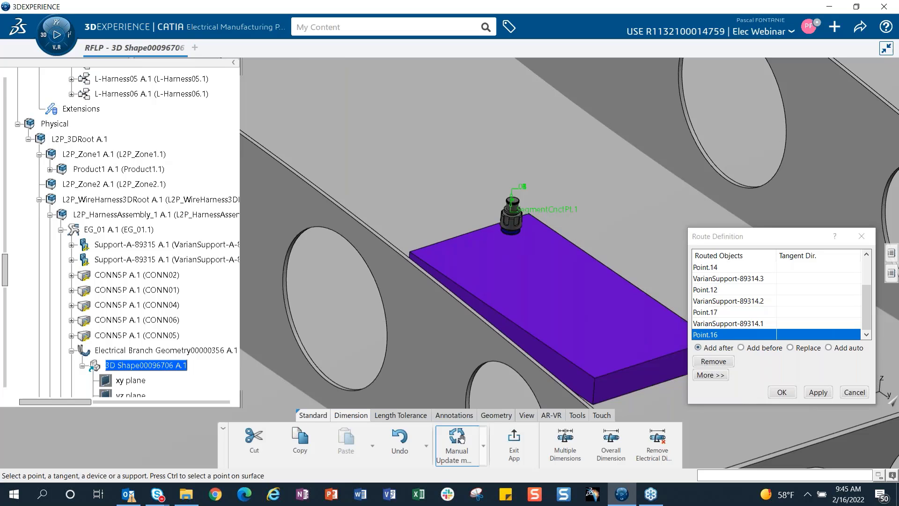
{"action": "left_click", "coordinate": [551, 217]}
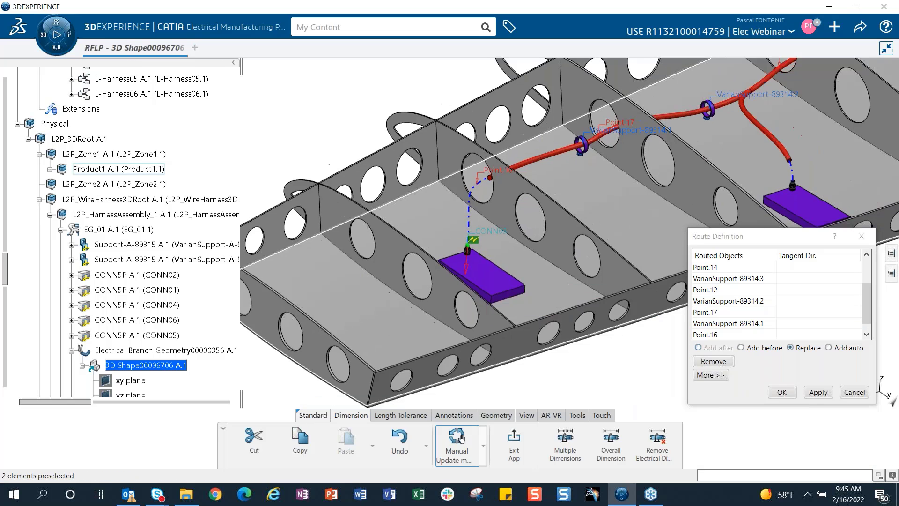
{"action": "left_click", "coordinate": [788, 393]}
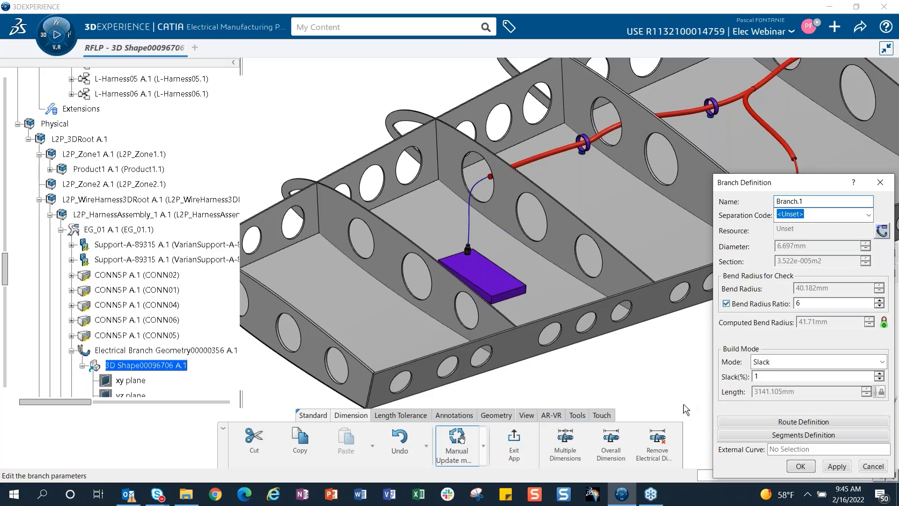
{"action": "left_click", "coordinate": [796, 466]}
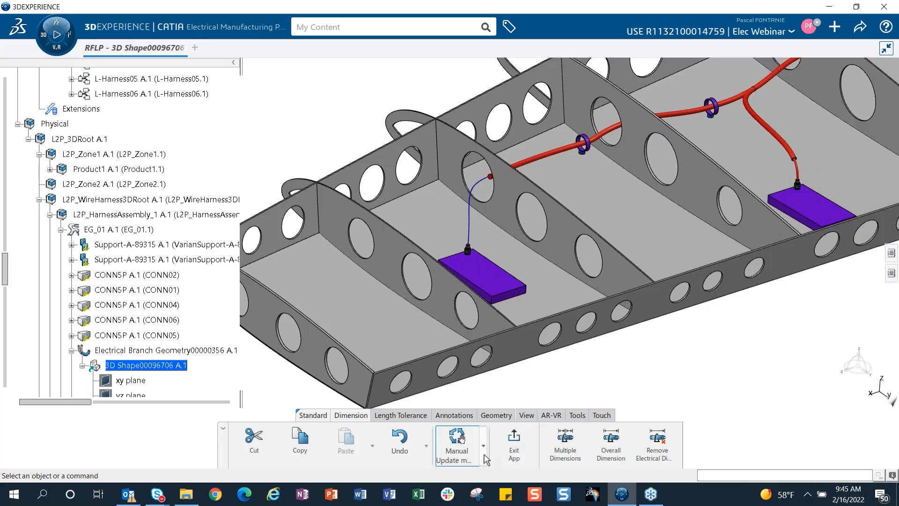
- Update the branch's 3D shape and inspect the bundle between the rib hole and connector CONN03
{"action": "left_click", "coordinate": [484, 457]}
{"action": "left_click", "coordinate": [484, 388]}
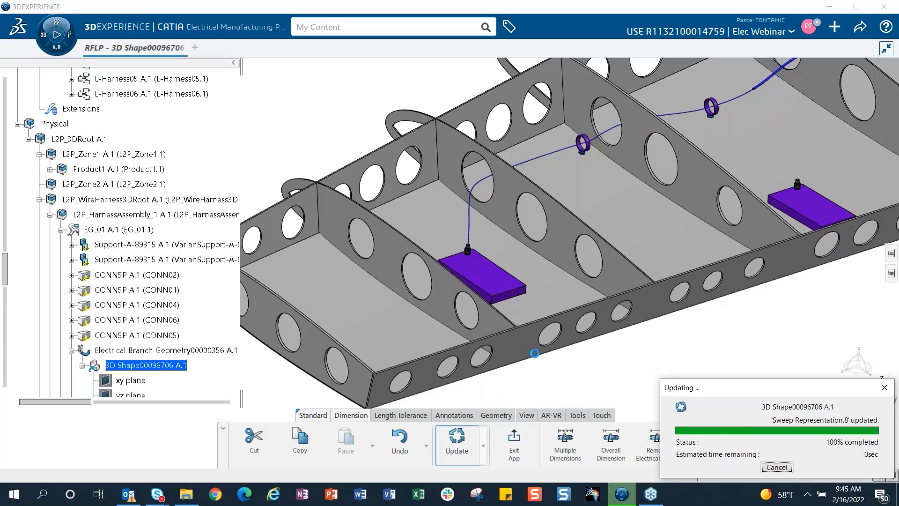
{"action": "scroll", "coordinate": [550, 359], "scroll_direction": "up", "scroll_amount": 6}
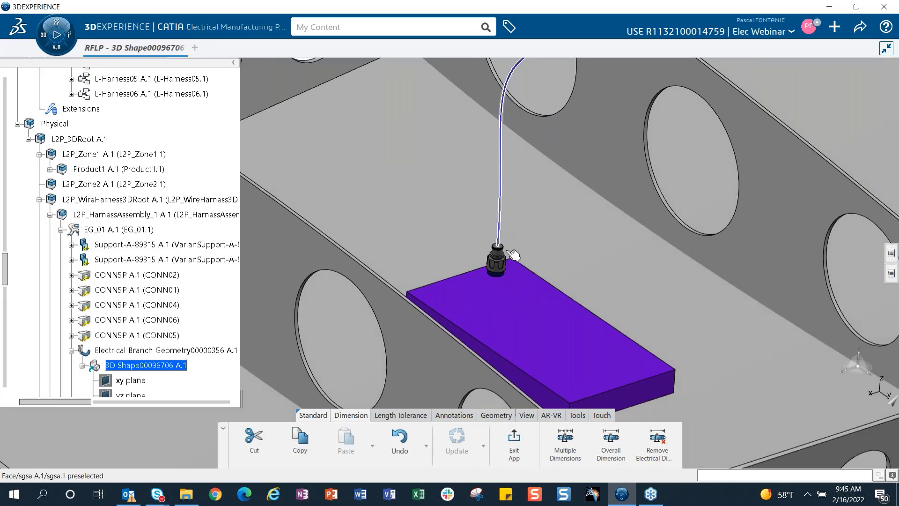
{"action": "middle_click_drag", "start_coordinate": [575, 249], "coordinate": [562, 295]}
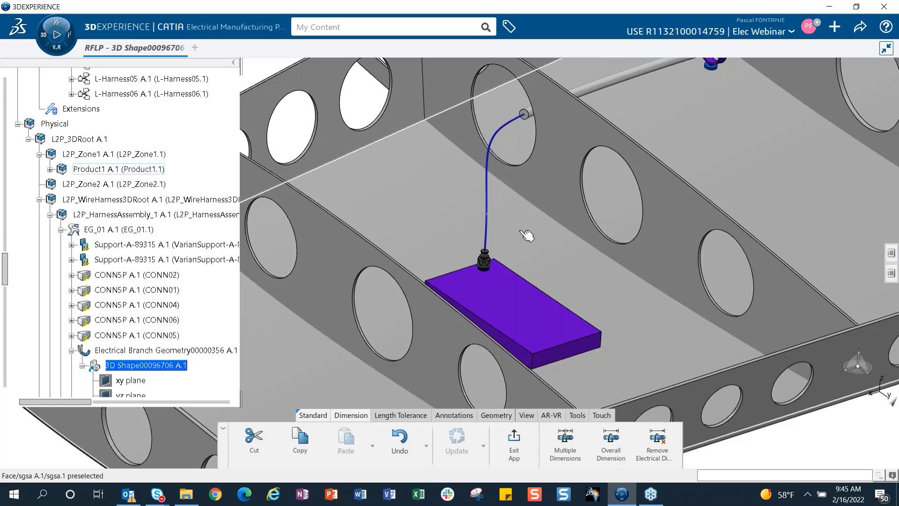
{"action": "middle_click_drag", "start_coordinate": [527, 236], "coordinate": [573, 351]}
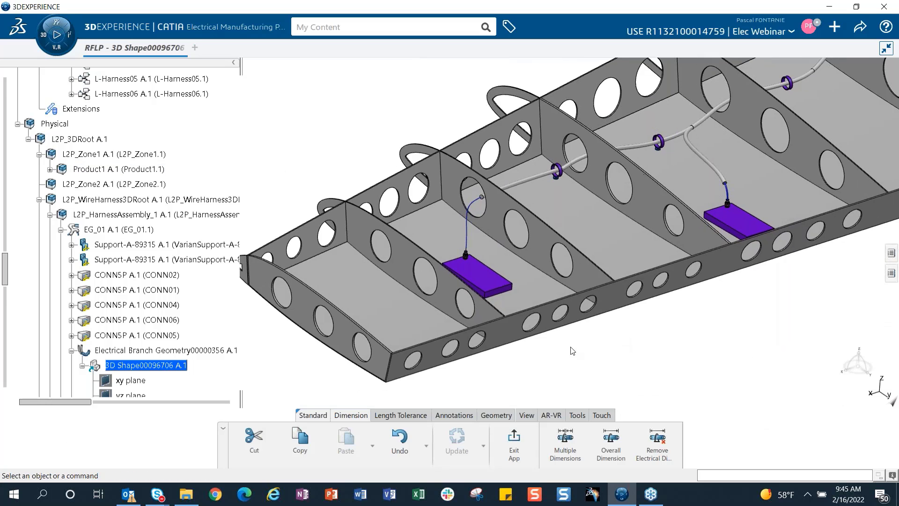
- Collapse the Electrical Branch Geometry node, highlight geometry EG_01 in the wing and clear the selection
{"action": "left_click", "coordinate": [71, 351]}
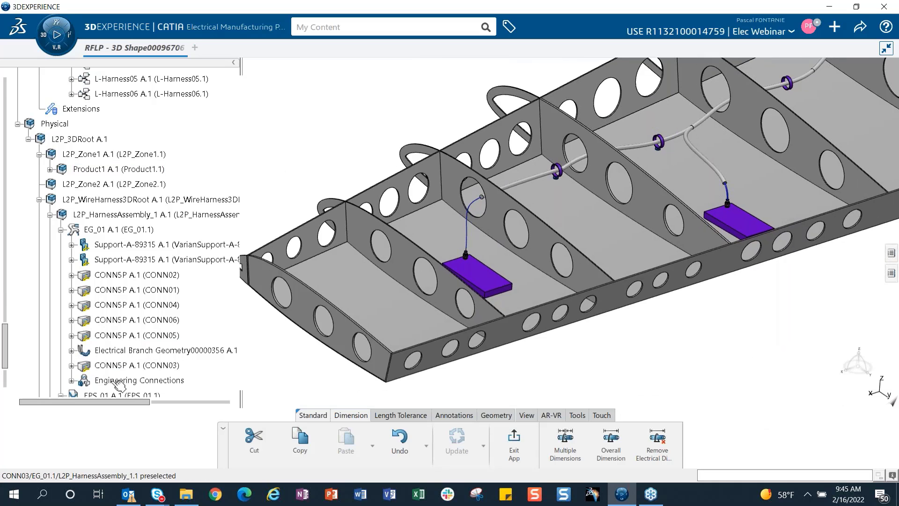
{"action": "left_click", "coordinate": [118, 230]}
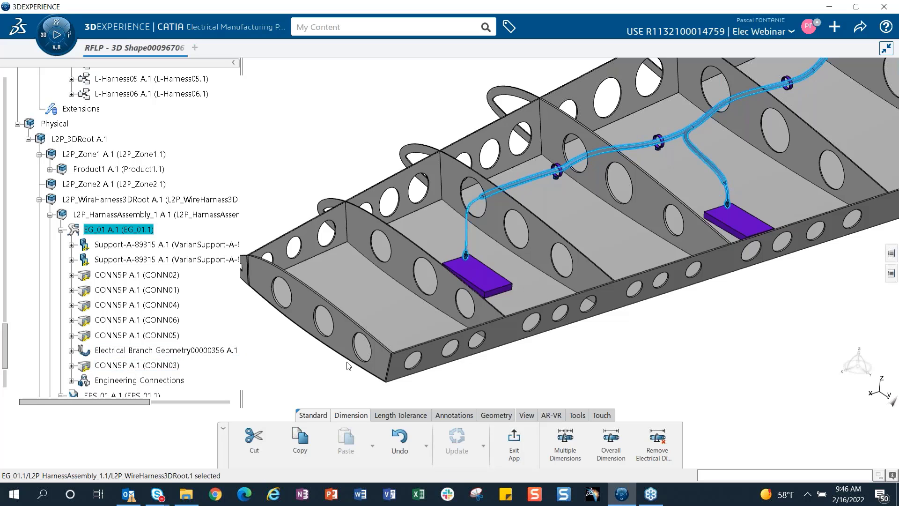
{"action": "left_click", "coordinate": [576, 354]}
{"action": "middle_click_drag", "start_coordinate": [576, 354], "coordinate": [631, 355]}
{"action": "left_click", "coordinate": [617, 367]}
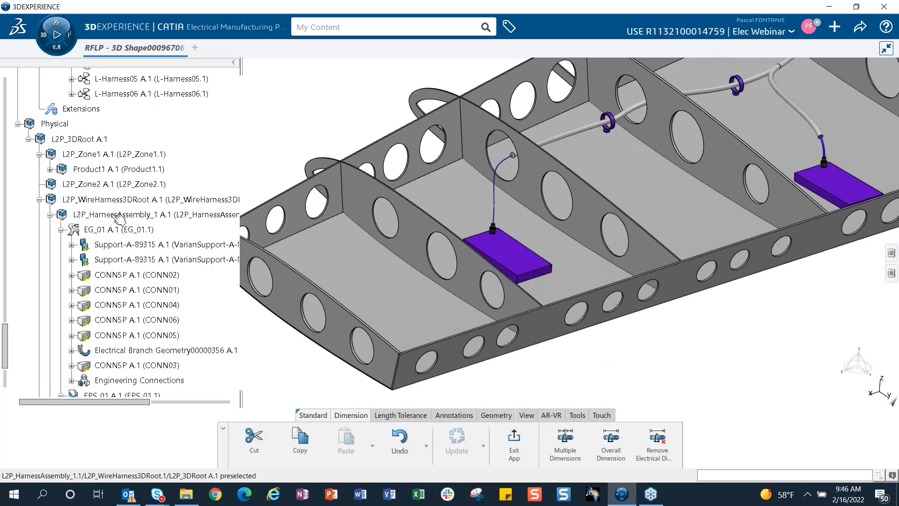
- Activate and update L2P_3DRoot, and start the Logical to Physical Assistant with logical harness L-harness01.1 as the element to analyze
{"action": "double_click", "coordinate": [79, 139]}
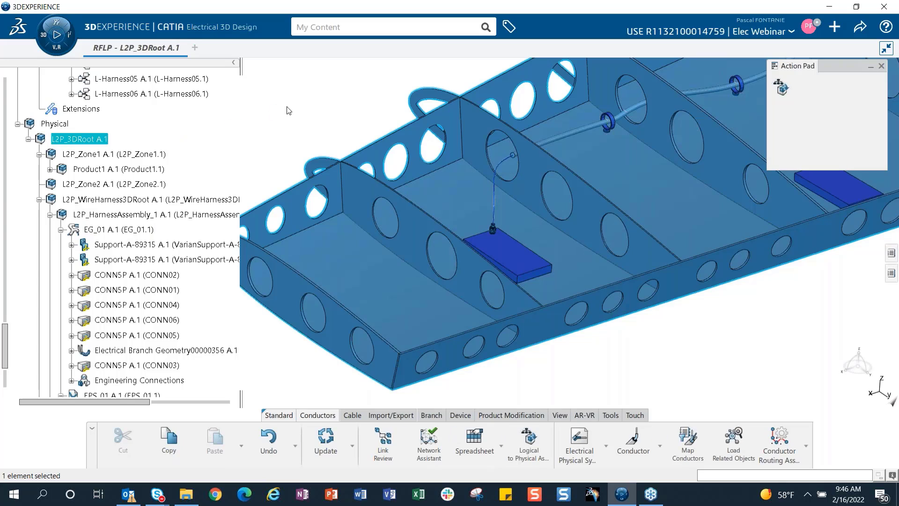
{"action": "left_click", "coordinate": [317, 444]}
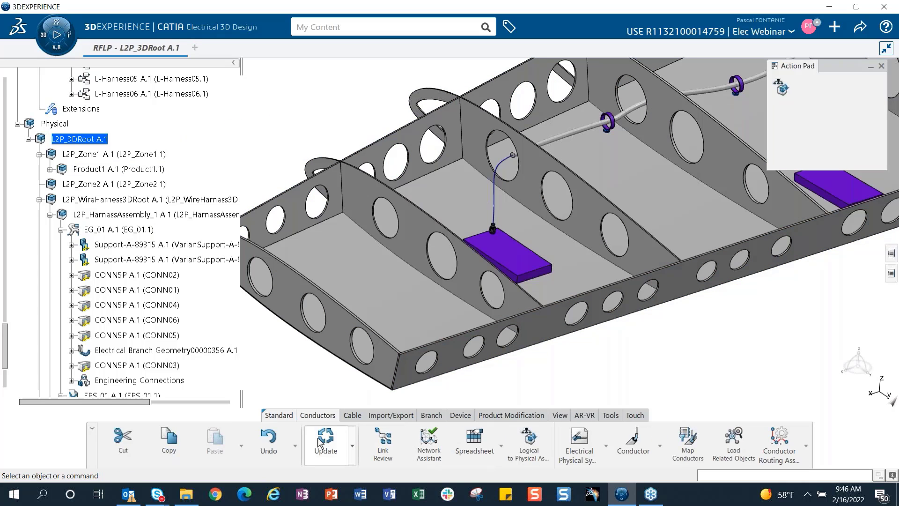
{"action": "left_click", "coordinate": [528, 452]}
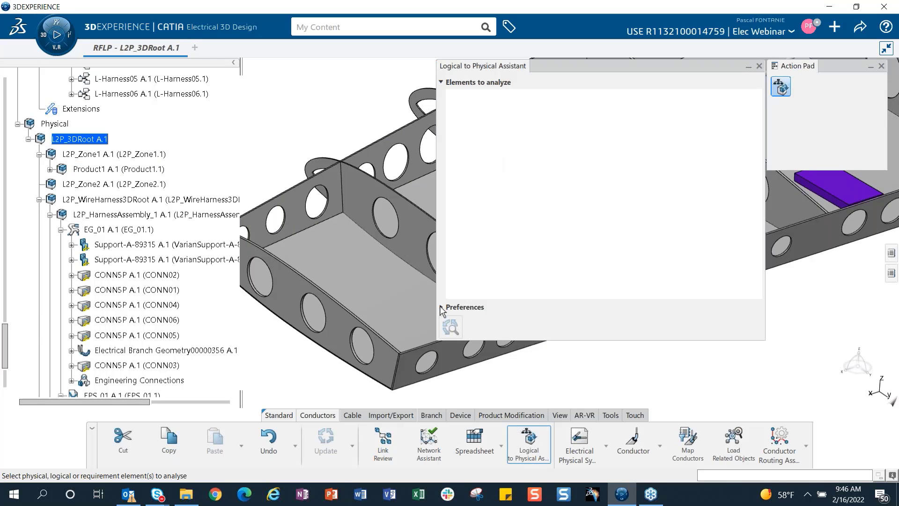
{"action": "scroll", "coordinate": [162, 222], "scroll_direction": "up", "scroll_amount": 5}
{"action": "scroll", "coordinate": [162, 223], "scroll_direction": "up", "scroll_amount": 2}
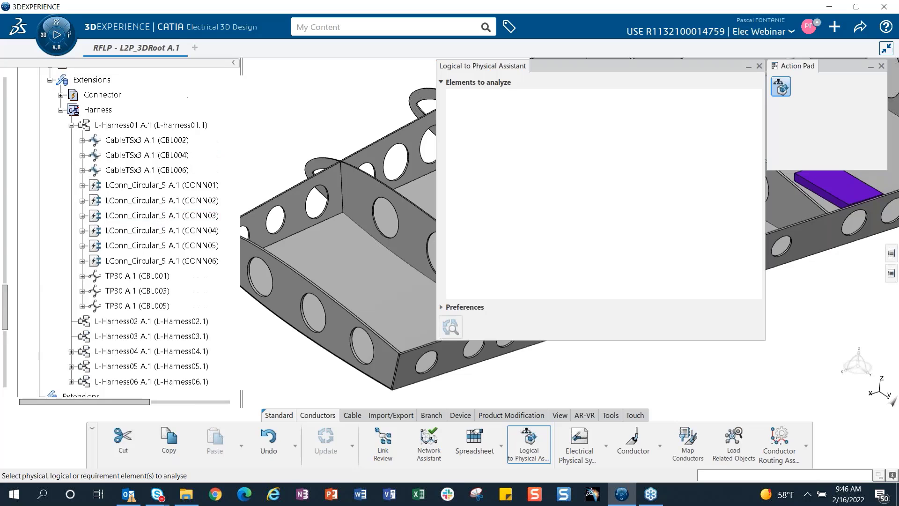
{"action": "left_click", "coordinate": [151, 165]}
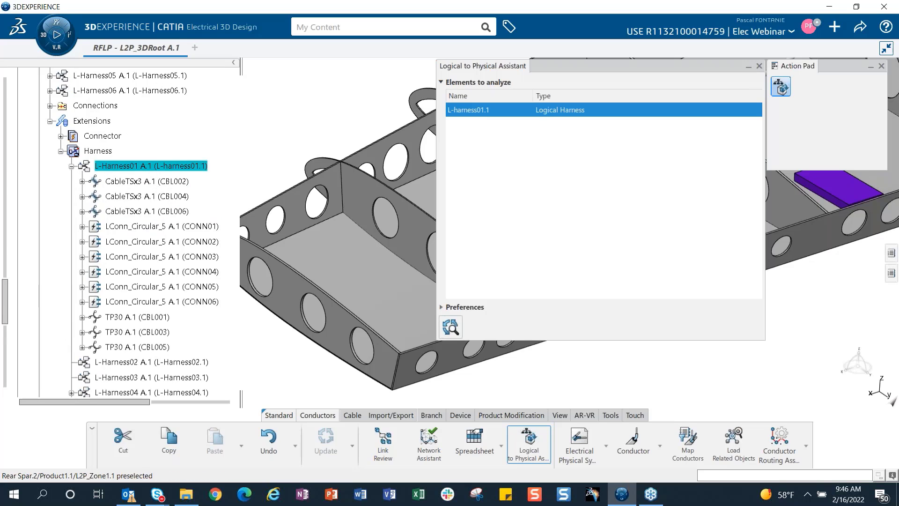
- Include Wire alongside Electrical Device in the types to analyze and run the harness analysis
{"action": "left_click", "coordinate": [442, 308]}
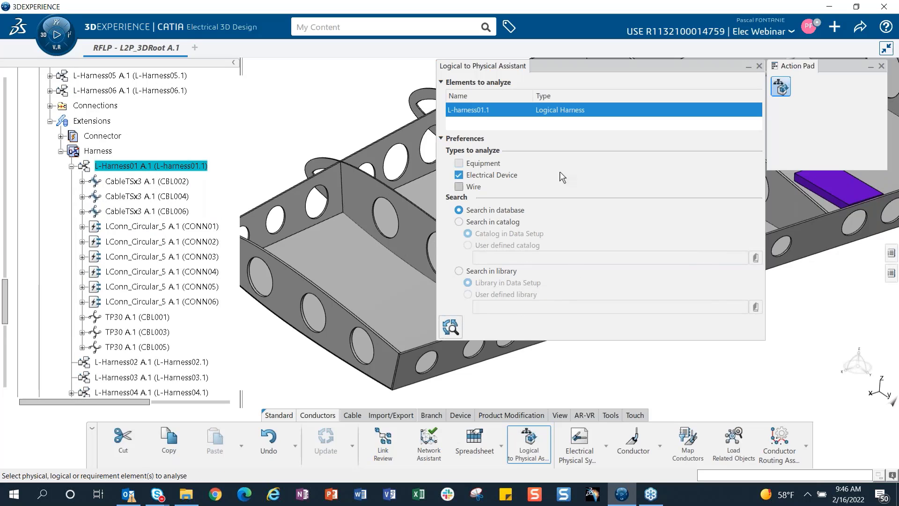
{"action": "left_click", "coordinate": [473, 186]}
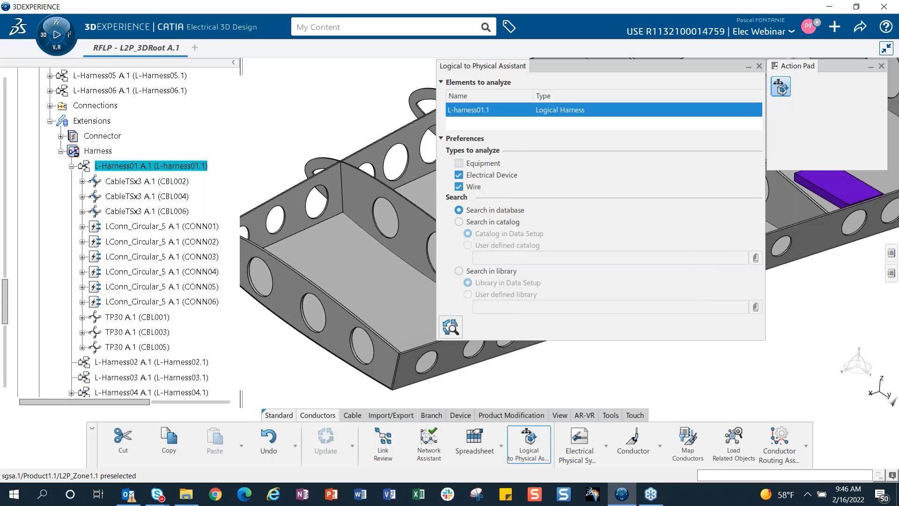
{"action": "left_click", "coordinate": [451, 327]}
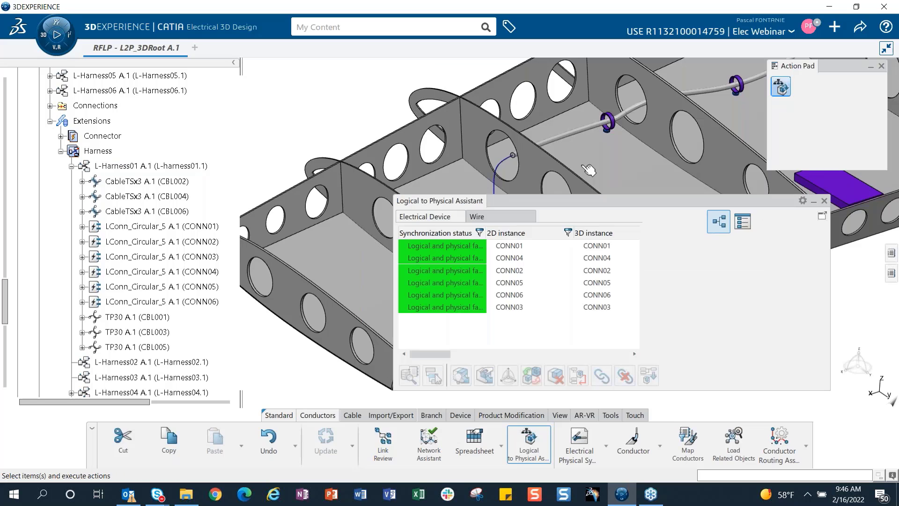
- Move the results window aside, review the Electrical Device results, show the Wire results and close the Action Pad
{"action": "left_click", "coordinate": [493, 215]}
{"action": "left_click", "coordinate": [445, 218]}
{"action": "left_click_drag", "start_coordinate": [543, 202], "coordinate": [611, 198]}
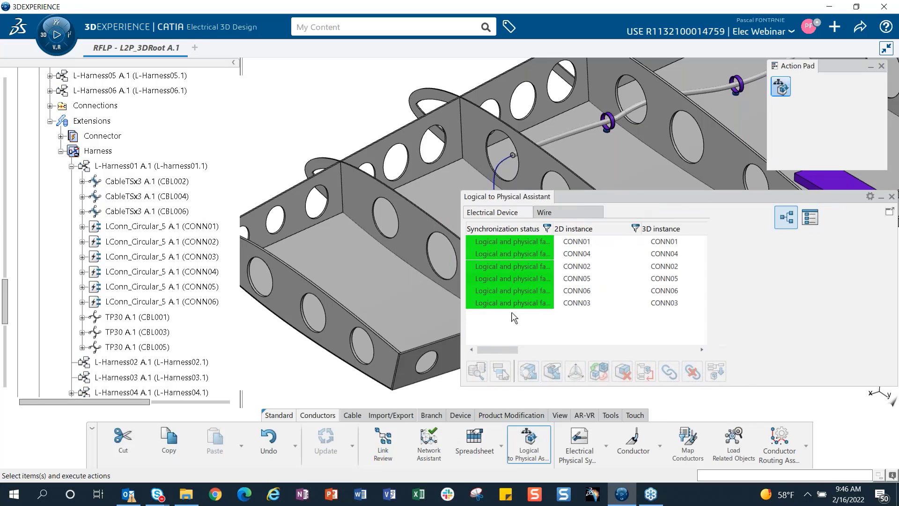
{"action": "middle_click_drag", "start_coordinate": [378, 296], "coordinate": [307, 247]}
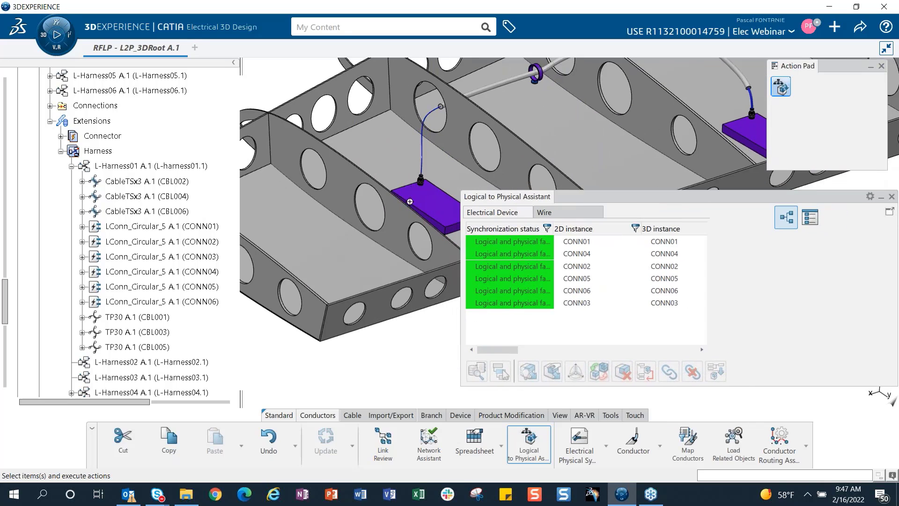
{"action": "middle_click_drag", "start_coordinate": [432, 331], "coordinate": [387, 338]}
{"action": "left_click", "coordinate": [573, 211]}
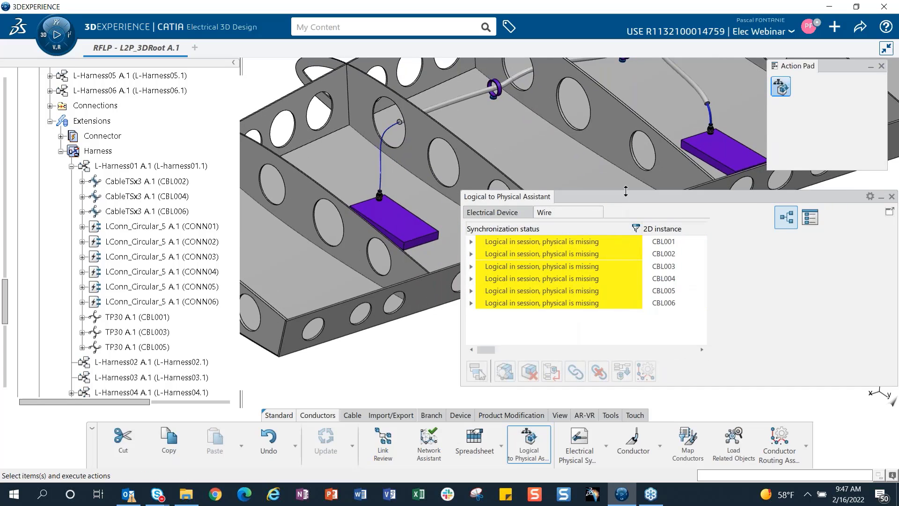
{"action": "left_click", "coordinate": [881, 66]}
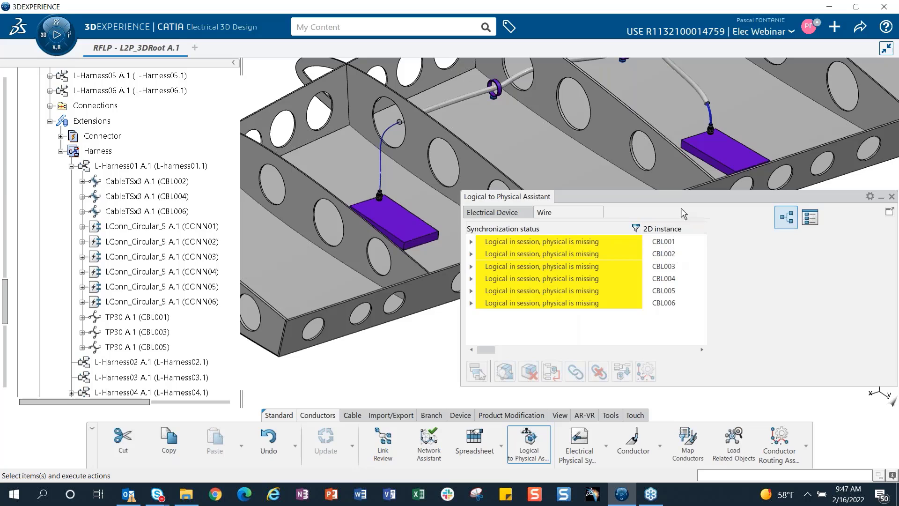
- Enlarge the Logical to Physical Assistant, check its synchronization status filter and expand cables CBL001 to CBL006 to list their wires
{"action": "left_click_drag", "start_coordinate": [689, 191], "coordinate": [689, 86]}
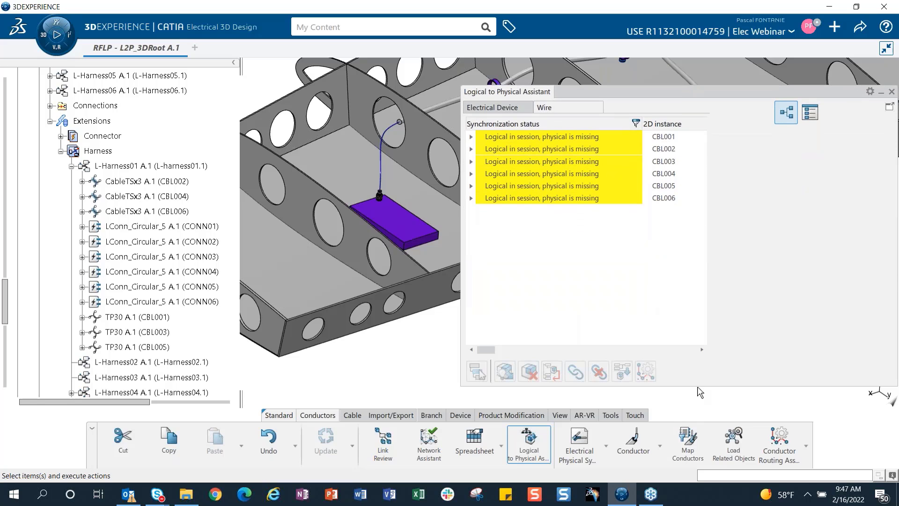
{"action": "left_click_drag", "start_coordinate": [699, 386], "coordinate": [700, 408]}
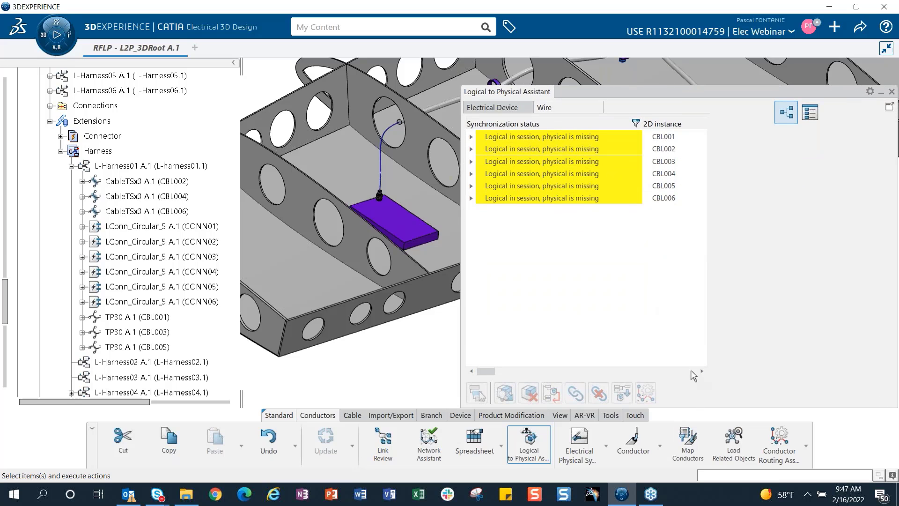
{"action": "left_click", "coordinate": [636, 124]}
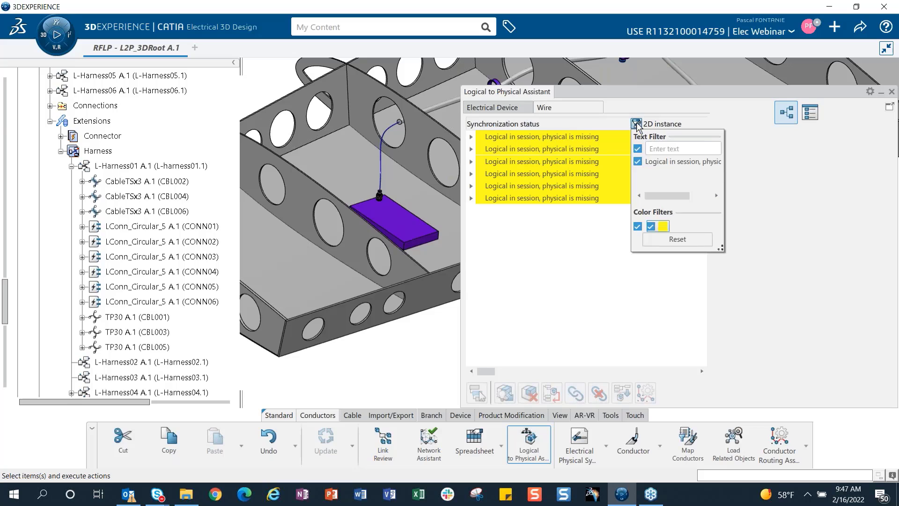
{"action": "left_click", "coordinate": [638, 161]}
{"action": "left_click", "coordinate": [638, 162]}
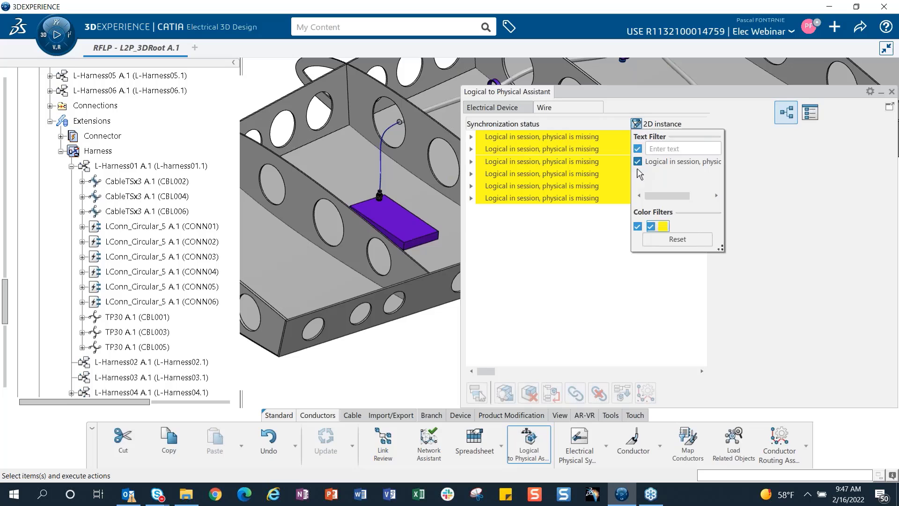
{"action": "left_click", "coordinate": [608, 297]}
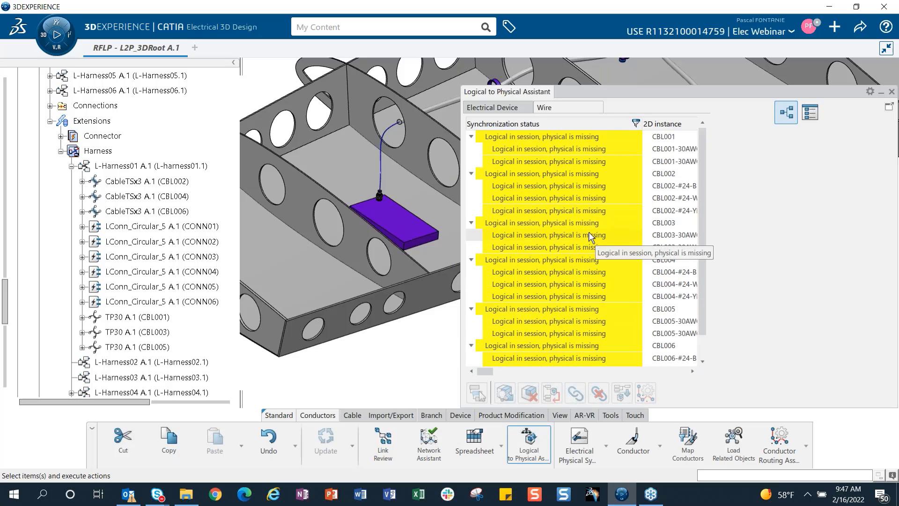
{"action": "left_click_drag", "start_coordinate": [651, 86], "coordinate": [656, 37]}
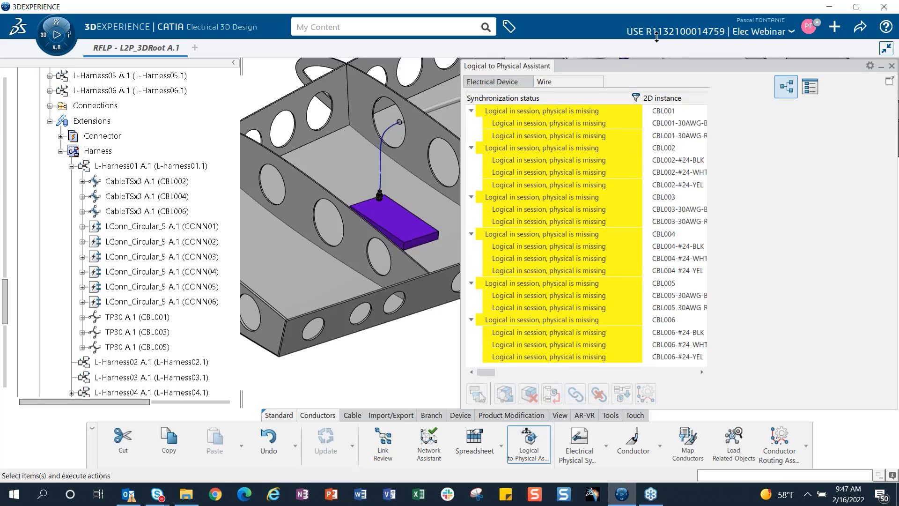
- Select all cables and wires from CBL001 to CBL006 and set EPS_01 of L2P_HarnessAssembly_1 as their expected 3D parent
{"action": "left_click", "coordinate": [554, 114]}
{"action": "left_click", "coordinate": [473, 356], "text": "shift"}
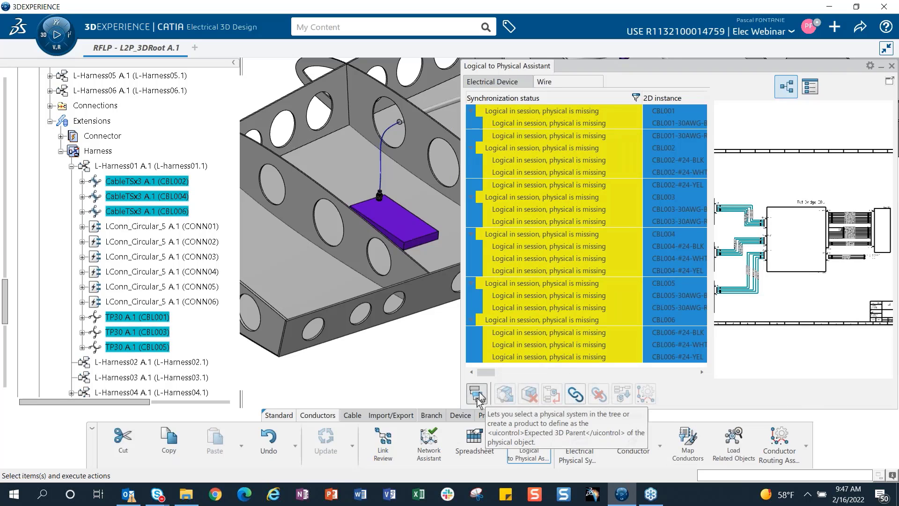
{"action": "left_click", "coordinate": [477, 395]}
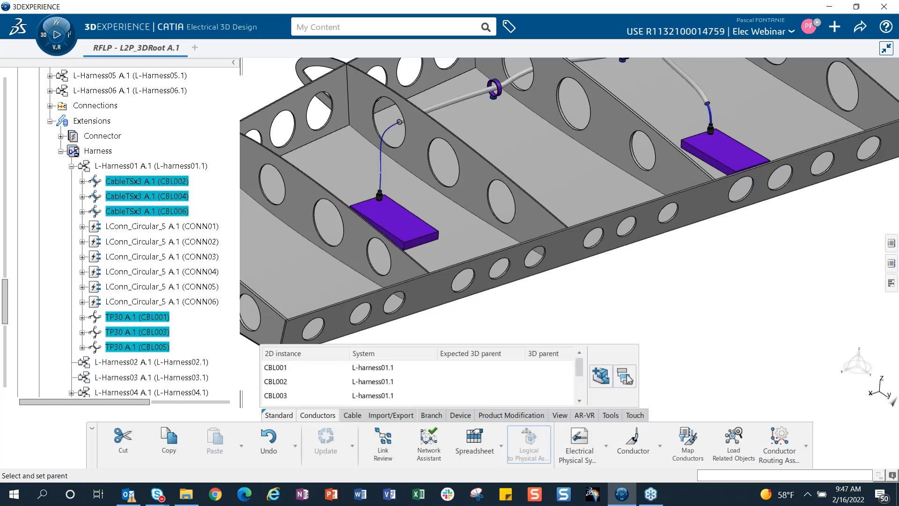
{"action": "scroll", "coordinate": [136, 254], "scroll_direction": "down", "scroll_amount": 9}
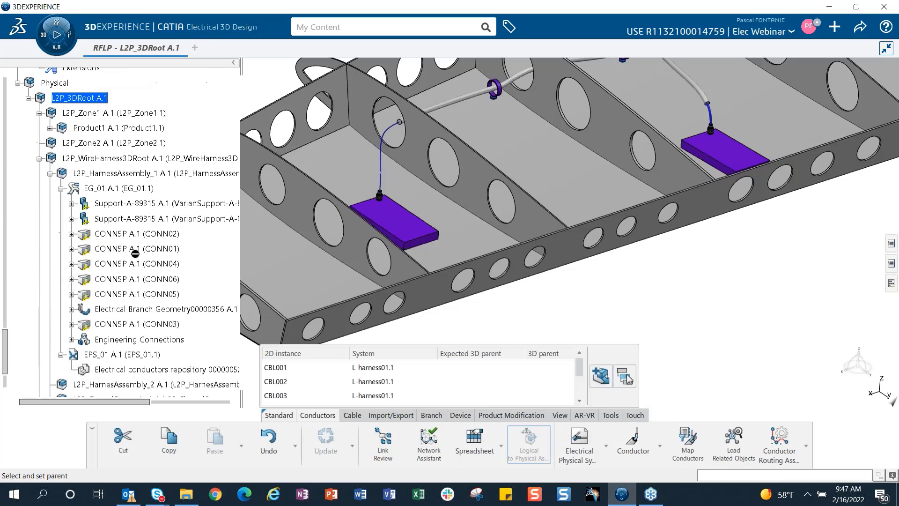
{"action": "scroll", "coordinate": [136, 254], "scroll_direction": "down", "scroll_amount": 3}
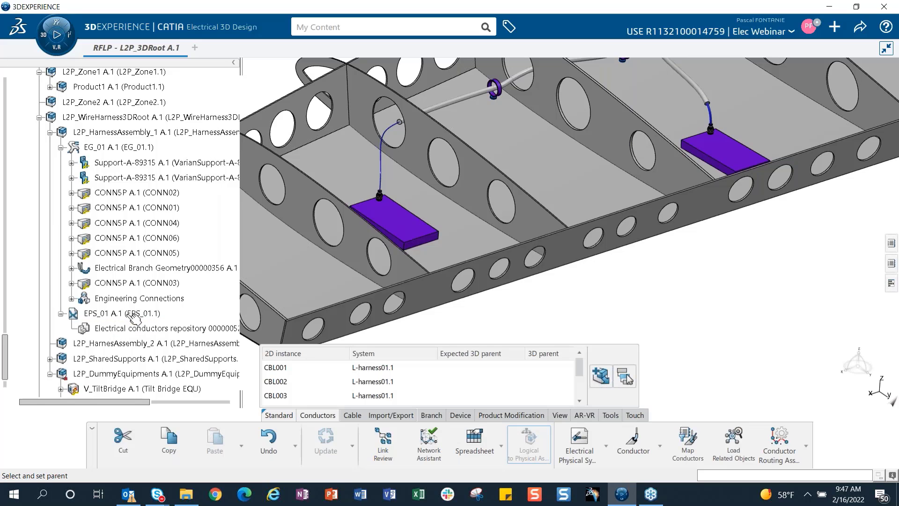
{"action": "left_click", "coordinate": [133, 314]}
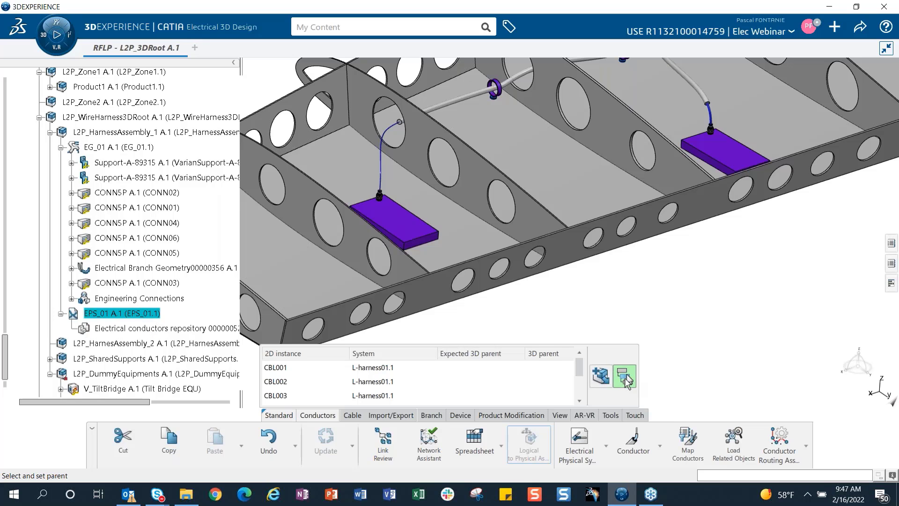
{"action": "left_click", "coordinate": [625, 377]}
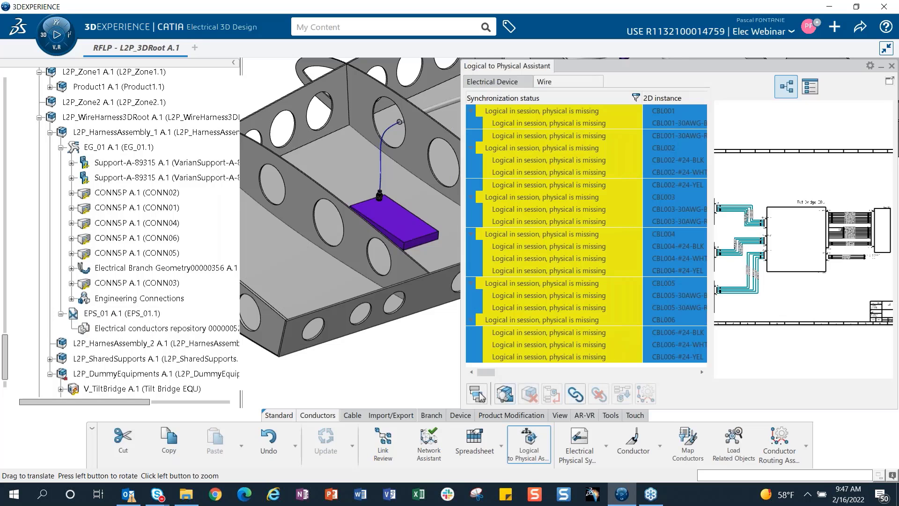
- Narrow the assistant window to uncover the wing and create the physical conductors for the selected cables CBL001 to CBL006
{"action": "middle_click_drag", "start_coordinate": [364, 269], "coordinate": [431, 364]}
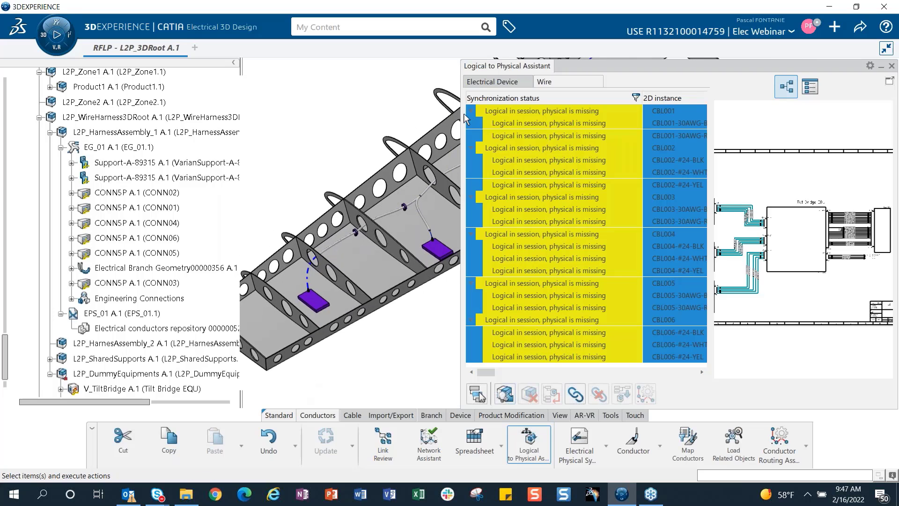
{"action": "left_click_drag", "start_coordinate": [463, 113], "coordinate": [583, 113]}
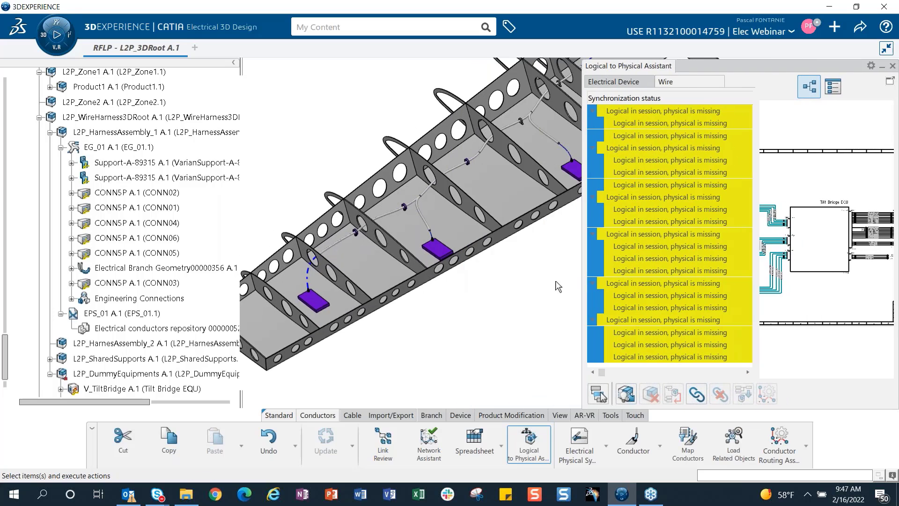
{"action": "middle_click_drag", "start_coordinate": [465, 281], "coordinate": [474, 296]}
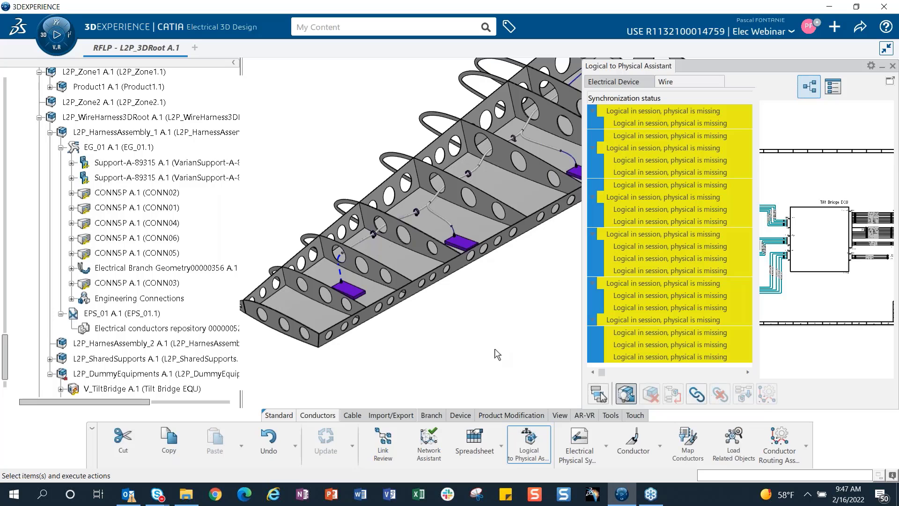
{"action": "middle_click_drag", "start_coordinate": [498, 329], "coordinate": [474, 393]}
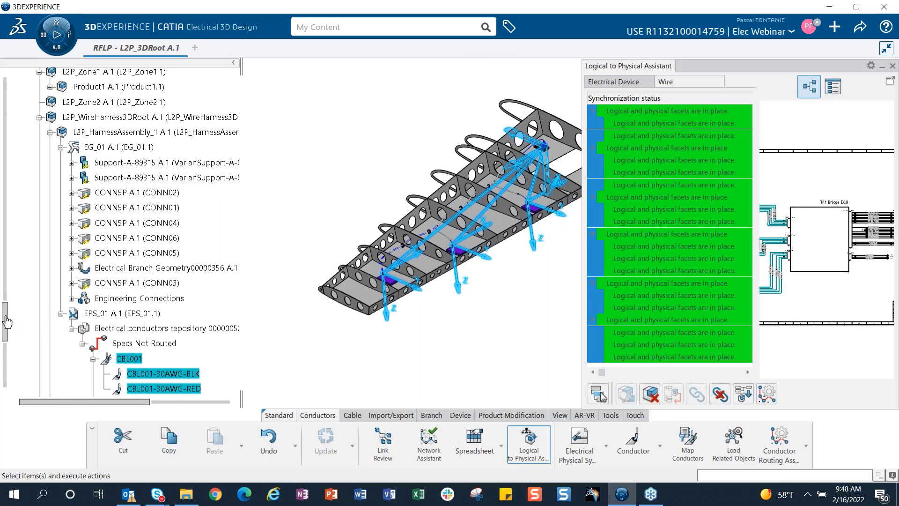
- Examine the new conductors in the EPS_01 electrical conductors repository and their unrouted connections across the wing
{"action": "left_click_drag", "start_coordinate": [6, 322], "coordinate": [6, 353]}
{"action": "middle_click_drag", "start_coordinate": [446, 359], "coordinate": [394, 336]}
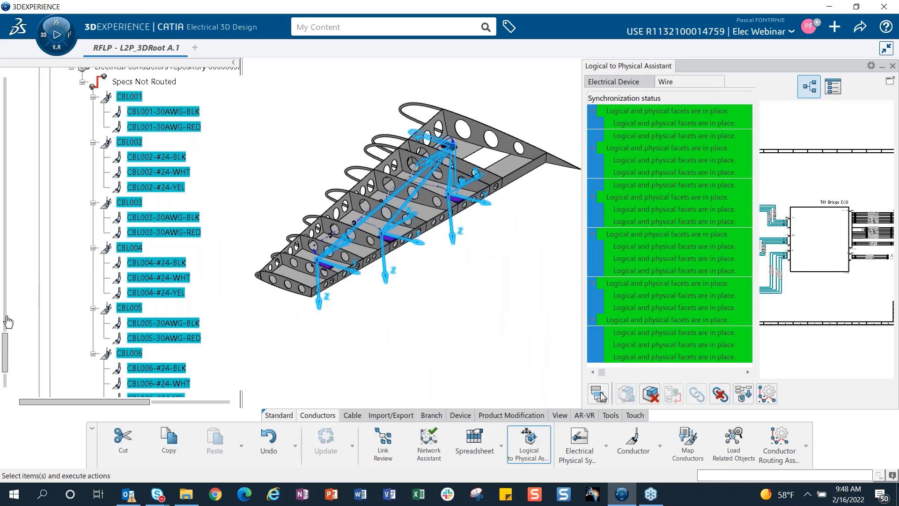
{"action": "left_click_drag", "start_coordinate": [11, 352], "coordinate": [8, 346]}
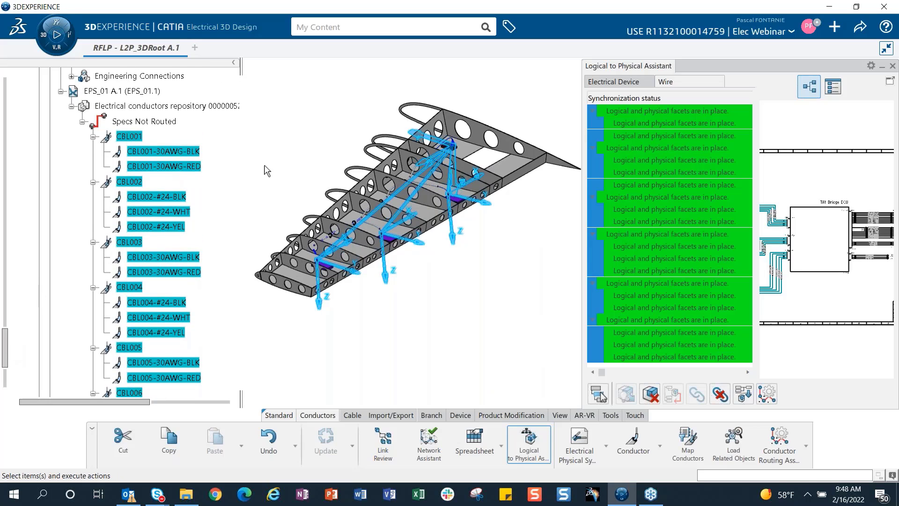
{"action": "middle_click_drag", "start_coordinate": [448, 324], "coordinate": [486, 328]}
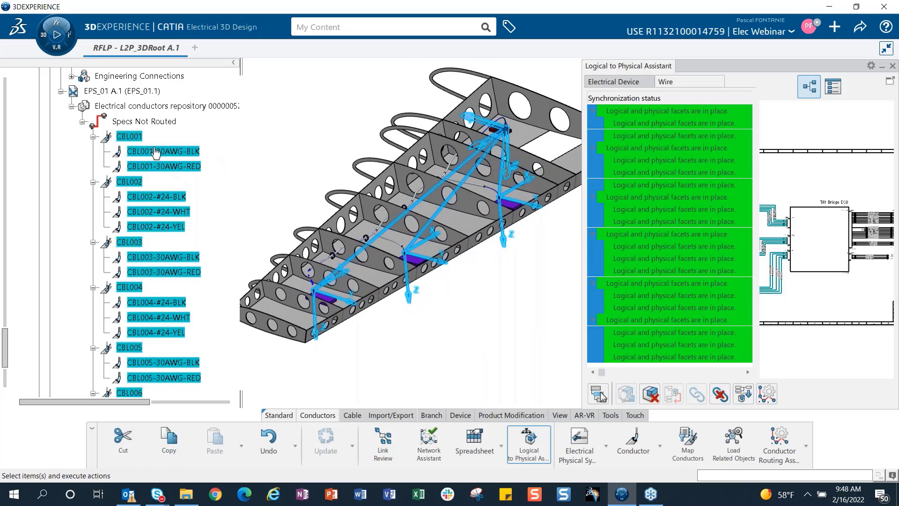
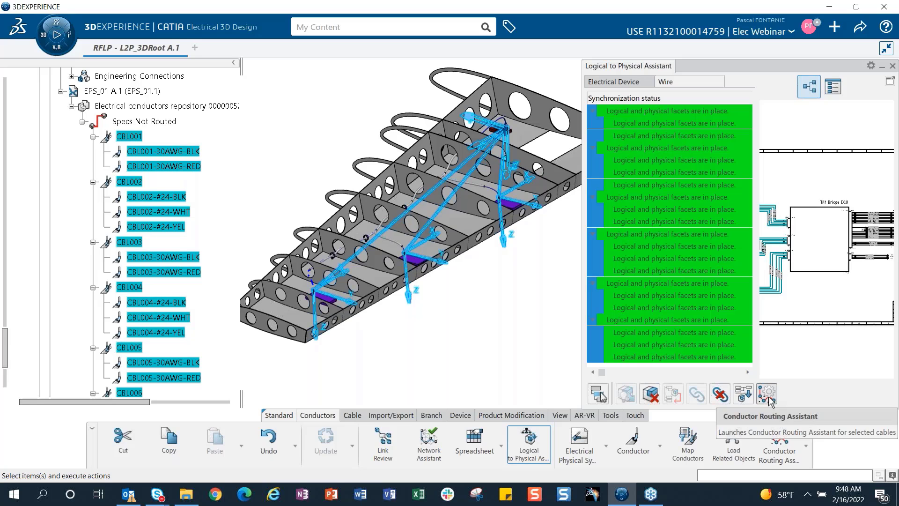
- Launch the Conductor Routing Assistant for the selected cables and auto-route all conductors from CBL001 through CBL006
{"action": "left_click", "coordinate": [768, 398]}
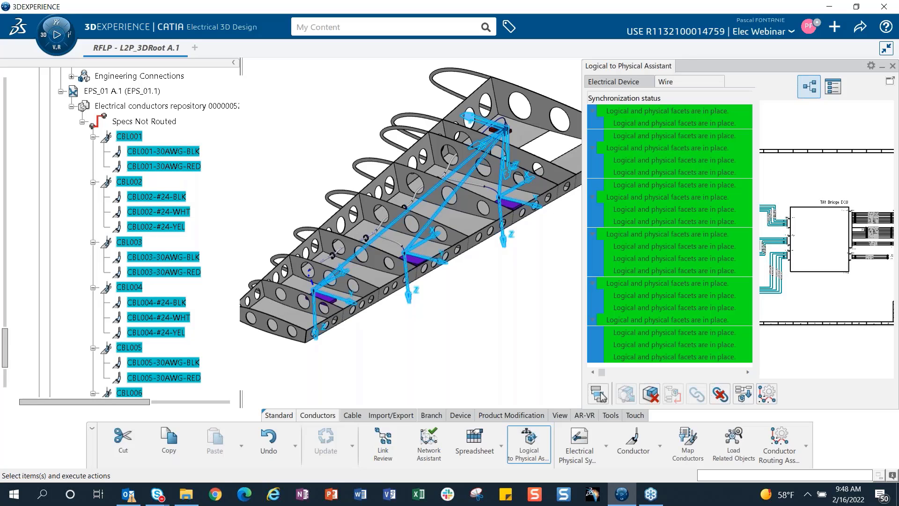
{"action": "left_click", "coordinate": [769, 397]}
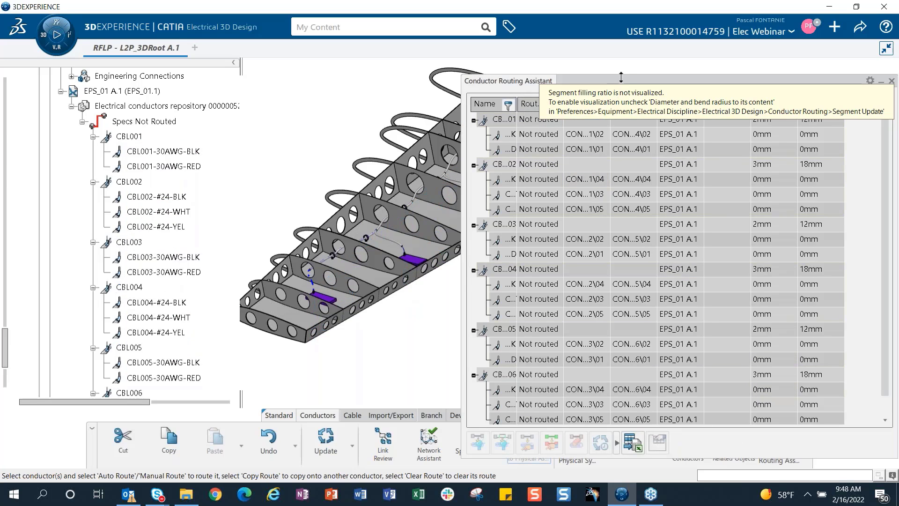
{"action": "left_click", "coordinate": [539, 105]}
{"action": "scroll", "coordinate": [543, 276], "scroll_direction": "down", "scroll_amount": 1}
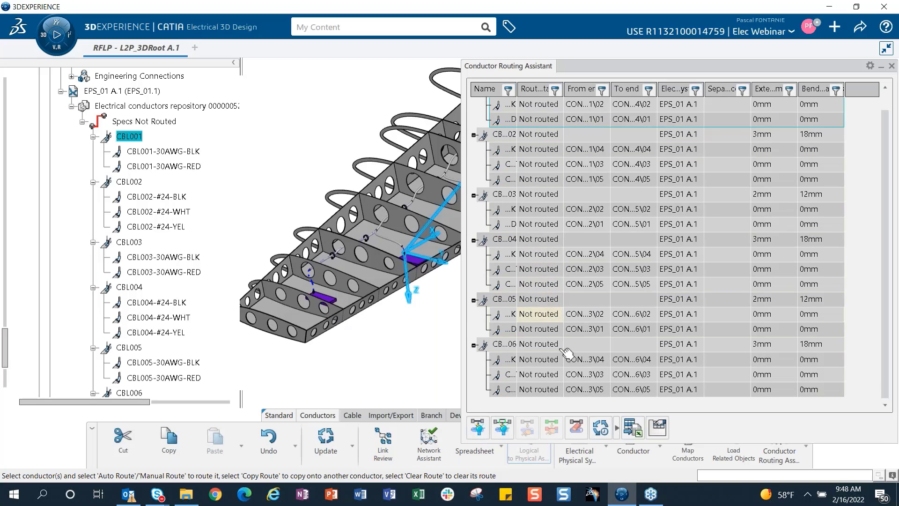
{"action": "left_click", "coordinate": [552, 390], "text": "shift"}
{"action": "left_click", "coordinate": [477, 427]}
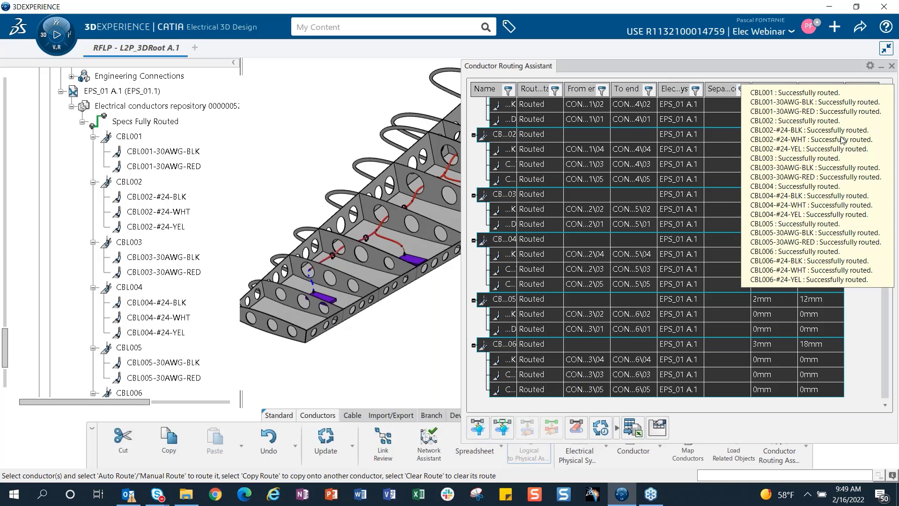
- Close the Conductor Routing Assistant and the Logical to Physical Assistant
{"action": "left_click_drag", "start_coordinate": [727, 70], "coordinate": [651, 70]}
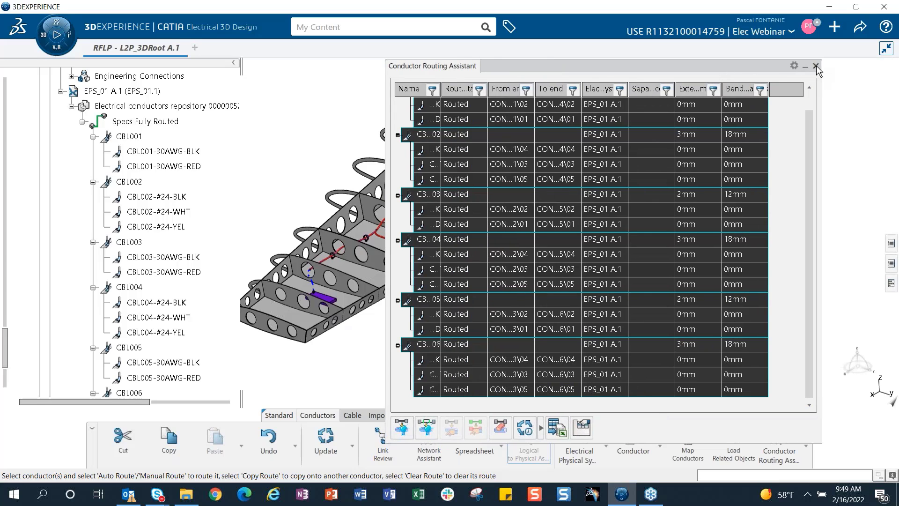
{"action": "left_click", "coordinate": [816, 65]}
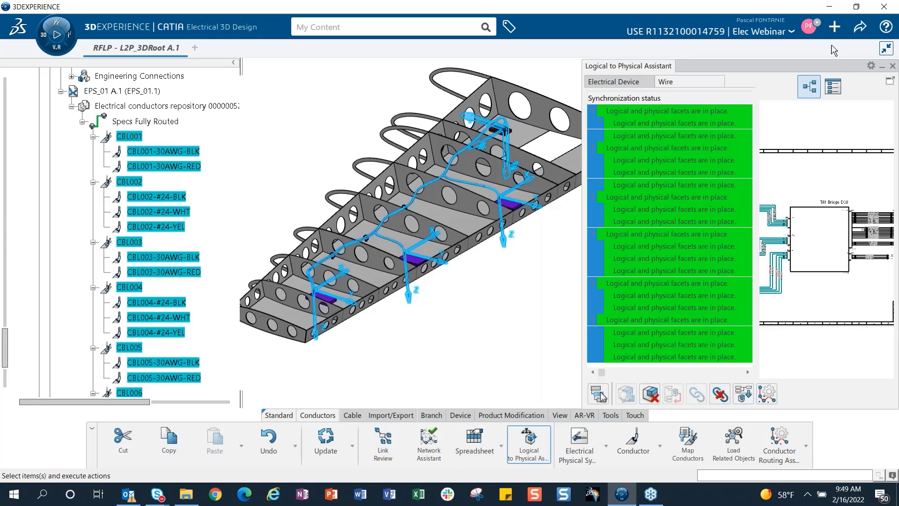
{"action": "left_click_drag", "start_coordinate": [811, 68], "coordinate": [762, 67]}
{"action": "left_click", "coordinate": [845, 66]}
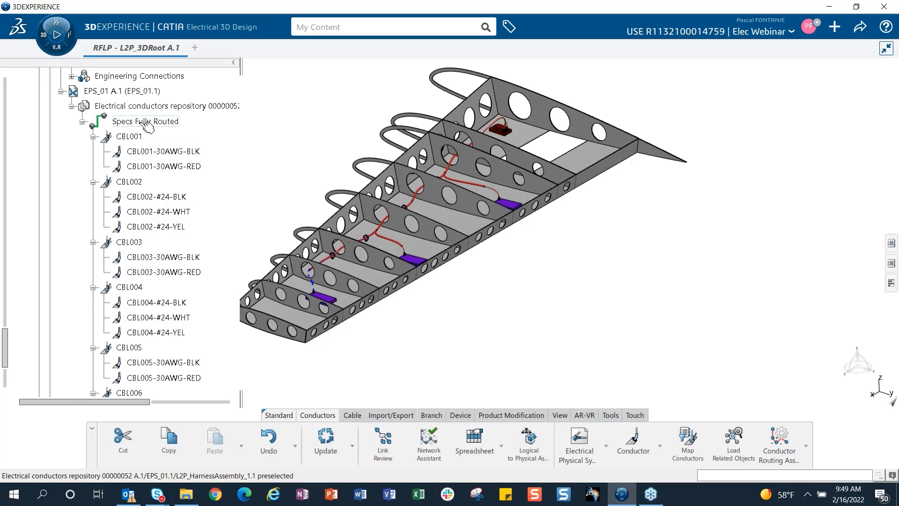
- Update the wing harness geometry with the routed conductors
{"action": "middle_click_drag", "start_coordinate": [221, 171], "coordinate": [350, 140]}
{"action": "middle_click_drag", "start_coordinate": [633, 398], "coordinate": [499, 276]}
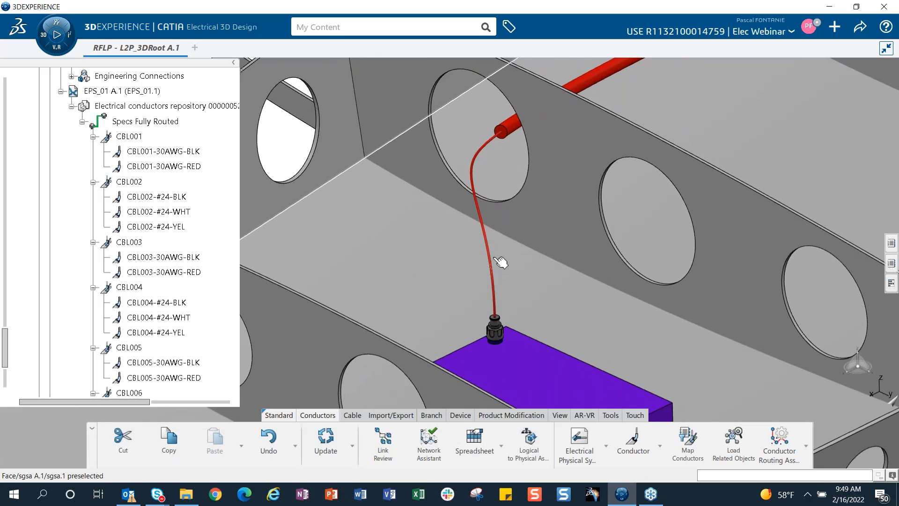
{"action": "left_click", "coordinate": [325, 440]}
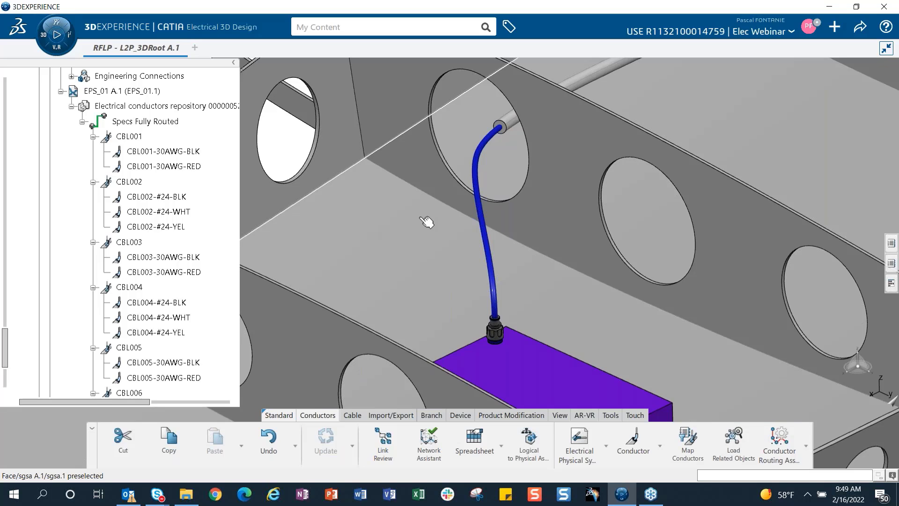
- Inspect the updated branches, and highlight the routed paths of cable CBL006 and of cable CBL003 in the wing
{"action": "middle_click_drag", "start_coordinate": [423, 217], "coordinate": [445, 281]}
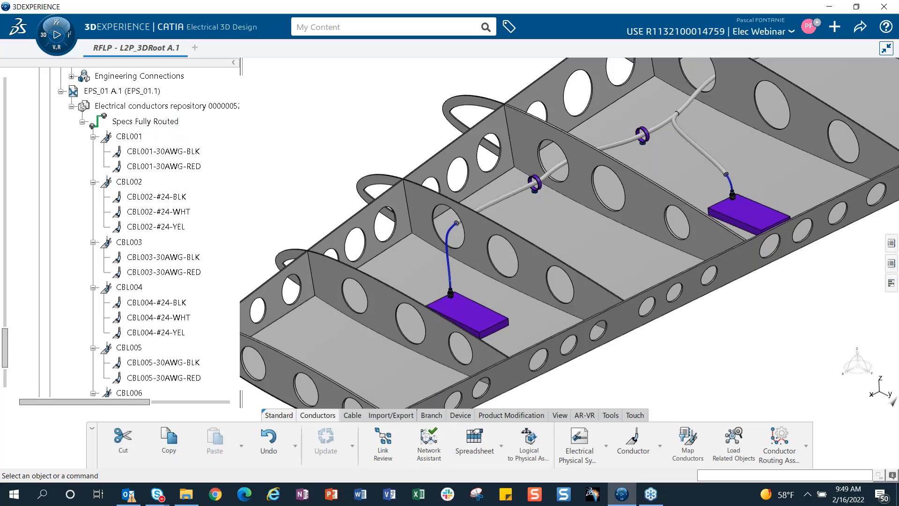
{"action": "middle_click_drag", "start_coordinate": [433, 266], "coordinate": [479, 214]}
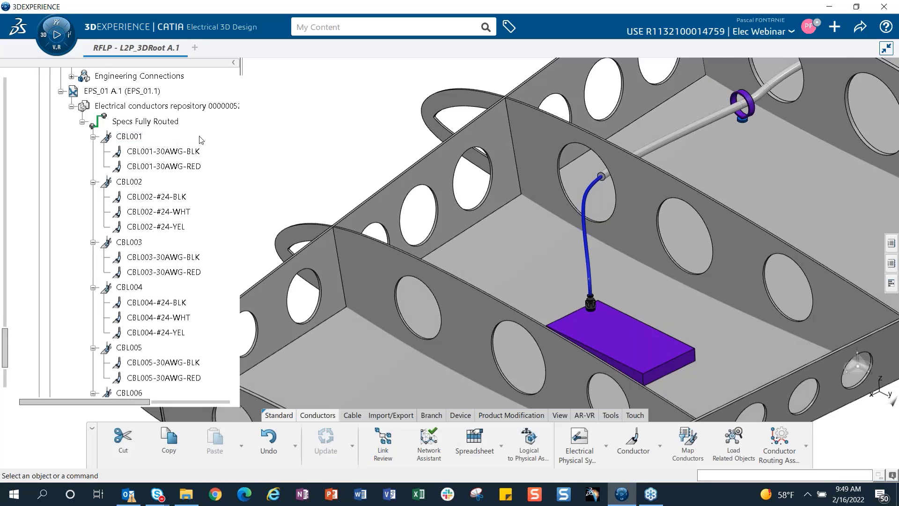
{"action": "scroll", "coordinate": [200, 143], "scroll_direction": "down", "scroll_amount": 3}
{"action": "left_click", "coordinate": [129, 310]}
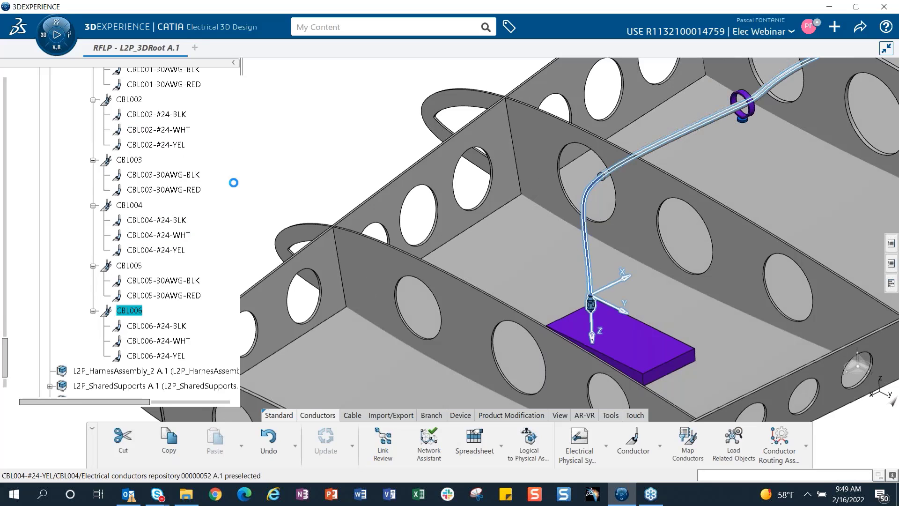
{"action": "middle_click_drag", "start_coordinate": [256, 159], "coordinate": [243, 274]}
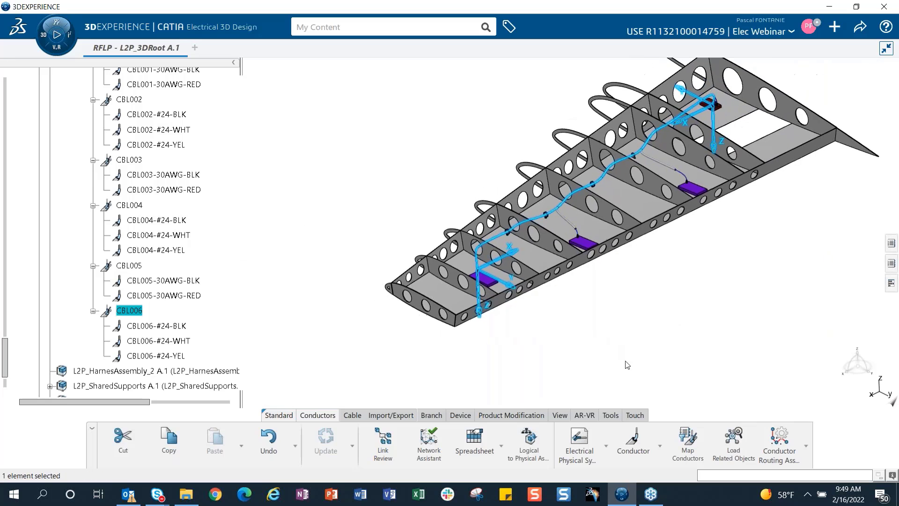
{"action": "middle_click_drag", "start_coordinate": [628, 365], "coordinate": [551, 402]}
{"action": "middle_click_drag", "start_coordinate": [483, 357], "coordinate": [452, 371]}
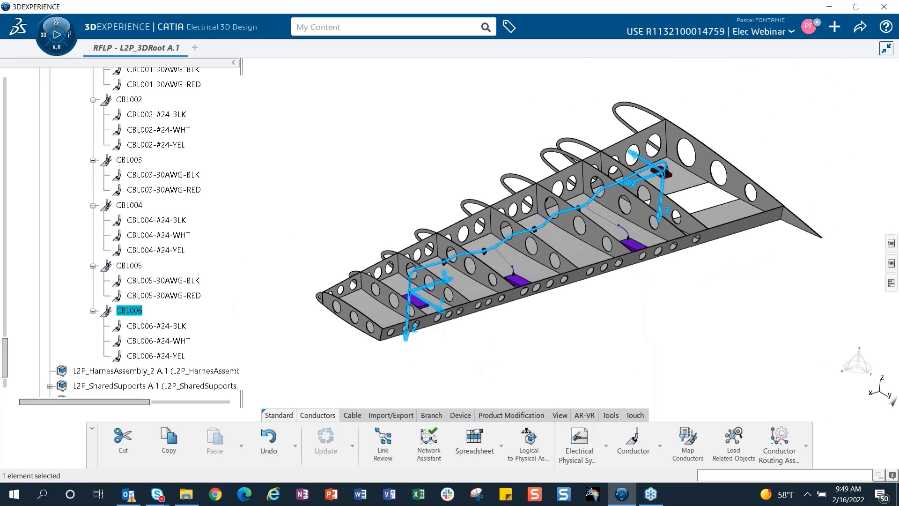
{"action": "left_click", "coordinate": [129, 160]}
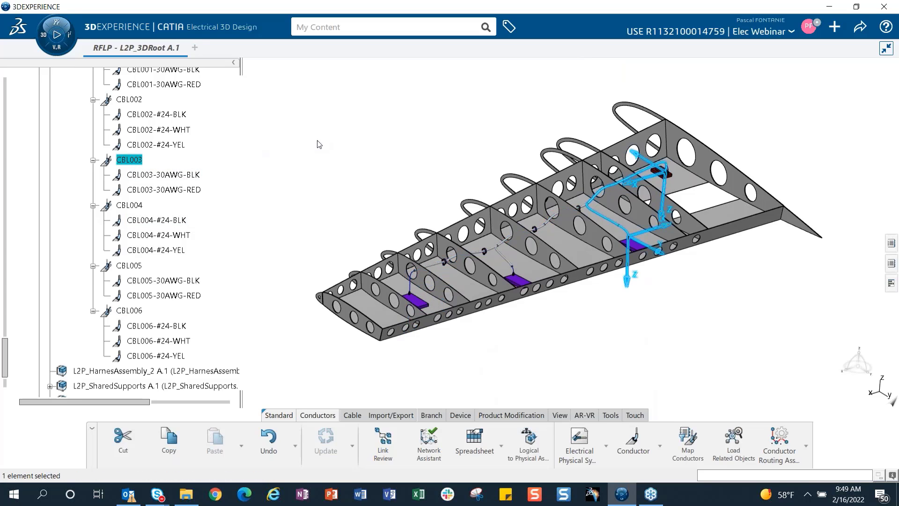
- Collapse the electrical conductors repository under EPS_01 and clear the highlight of cable CBL003
{"action": "middle_click_drag", "start_coordinate": [319, 144], "coordinate": [320, 191]}
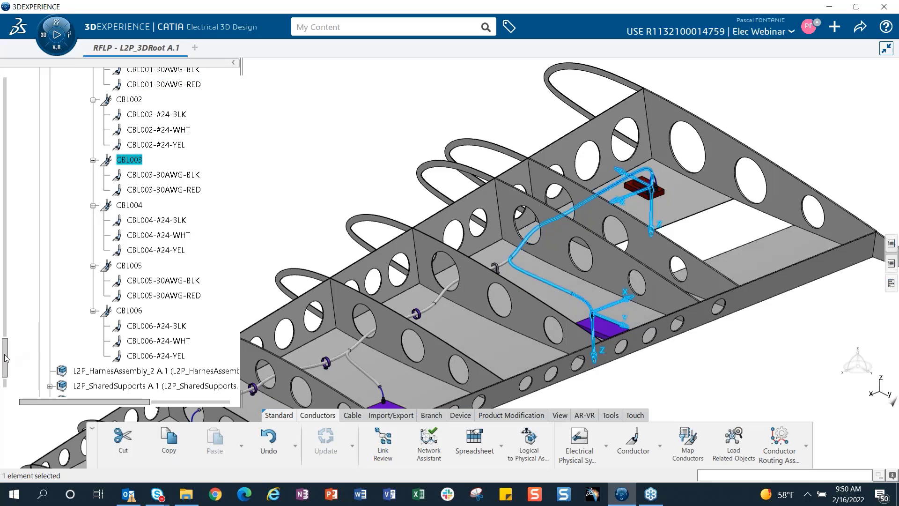
{"action": "left_click_drag", "start_coordinate": [12, 351], "coordinate": [18, 324]}
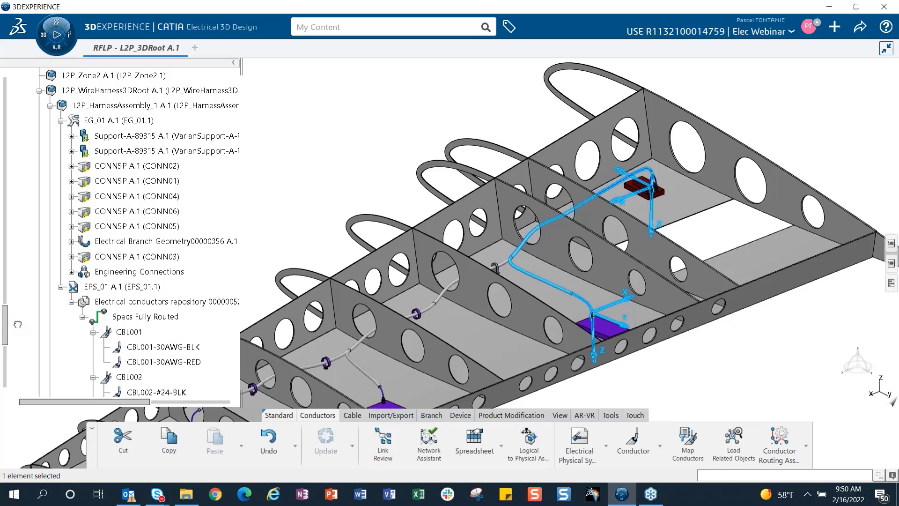
{"action": "left_click", "coordinate": [70, 303]}
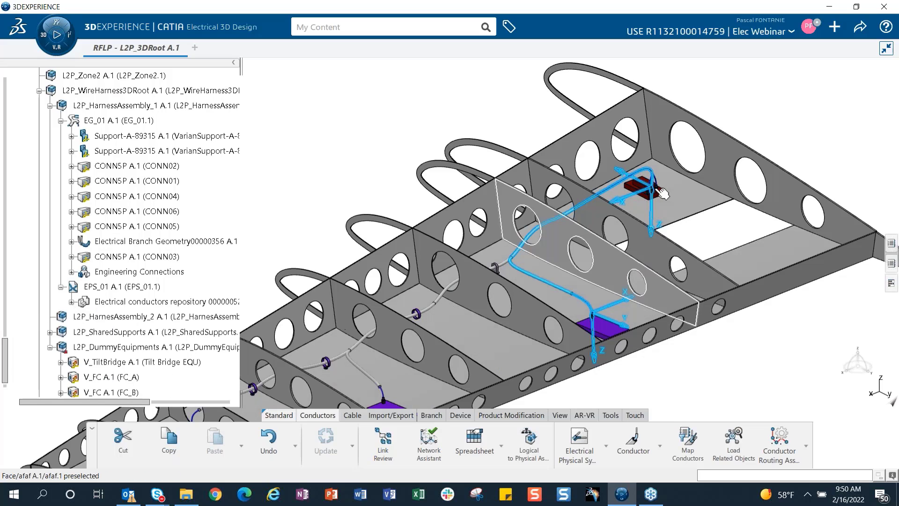
{"action": "left_click", "coordinate": [387, 144]}
{"action": "middle_click_drag", "start_coordinate": [388, 141], "coordinate": [355, 170], "text": "ctrl"}
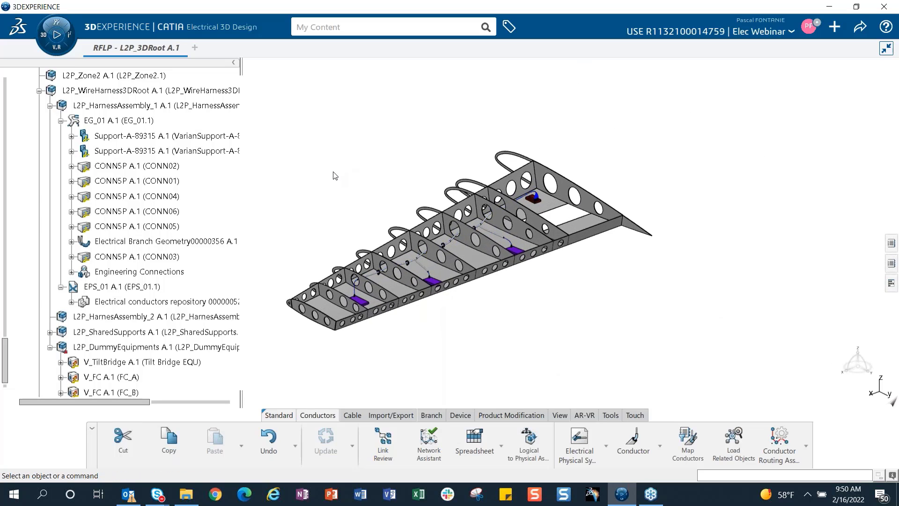
- Hide the wing structure L2P_Zone1.1 so that only the harness and equipment are displayed
{"action": "mouse_move", "coordinate": [6, 359]}
{"action": "left_mouse_down"}
{"action": "mouse_move", "coordinate": [7, 332]}
{"action": "mouse_move", "coordinate": [12, 347]}
{"action": "left_mouse_up"}
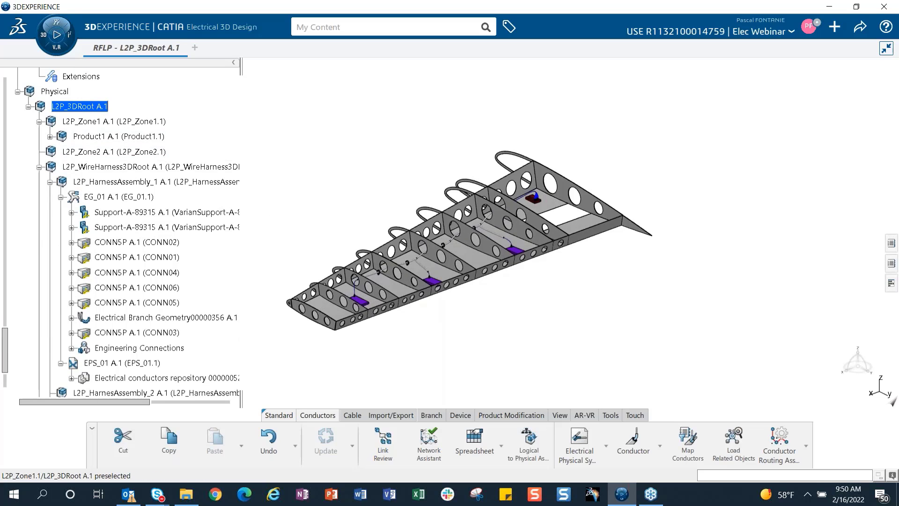
{"action": "right_click", "coordinate": [148, 122]}
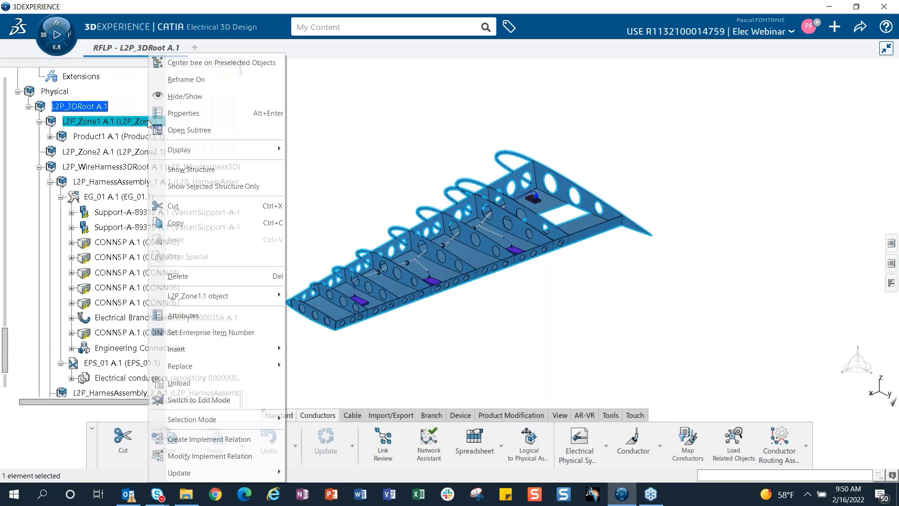
{"action": "left_click", "coordinate": [194, 97]}
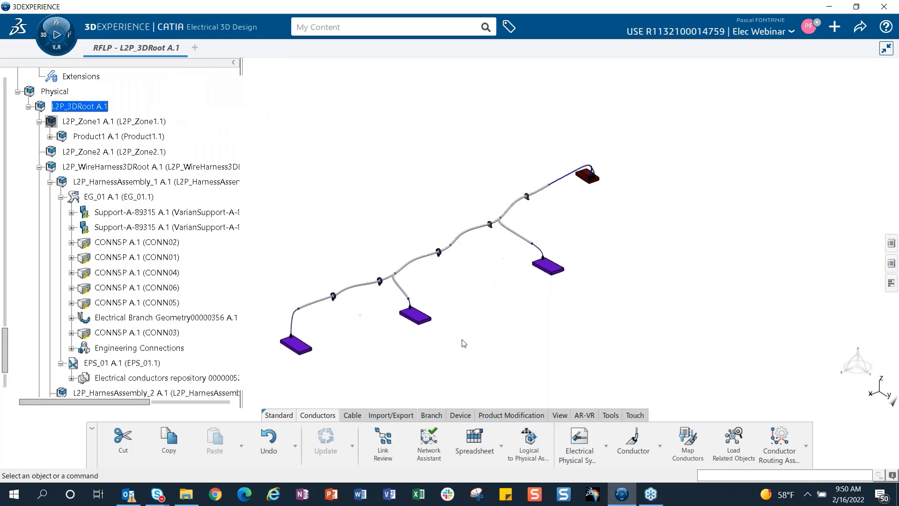
{"action": "middle_click_drag", "start_coordinate": [485, 345], "coordinate": [560, 297]}
{"action": "middle_click_drag", "start_coordinate": [571, 364], "coordinate": [589, 326]}
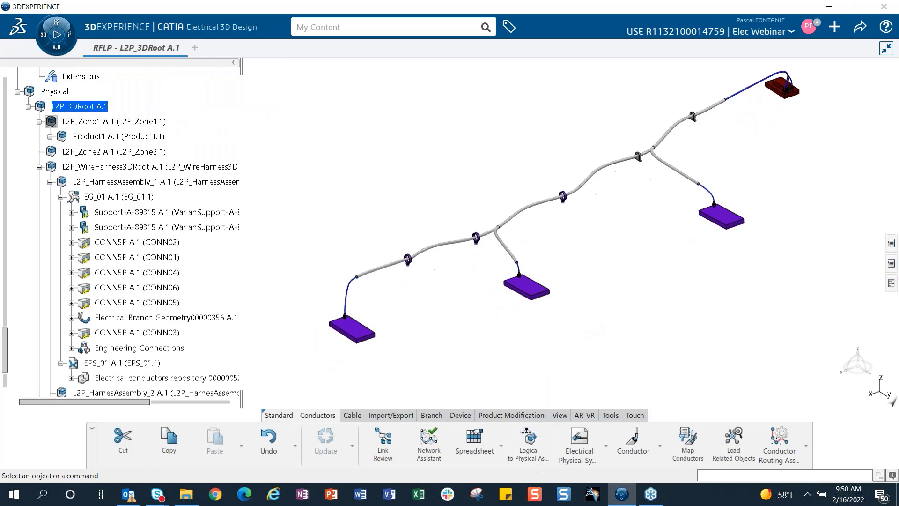
- Review the linked objects of connector CONN03 with Link Review, highlighting the selected connector, and close the review
{"action": "left_click", "coordinate": [384, 454]}
{"action": "middle_click_drag", "start_coordinate": [454, 365], "coordinate": [538, 253]}
{"action": "left_click", "coordinate": [381, 246]}
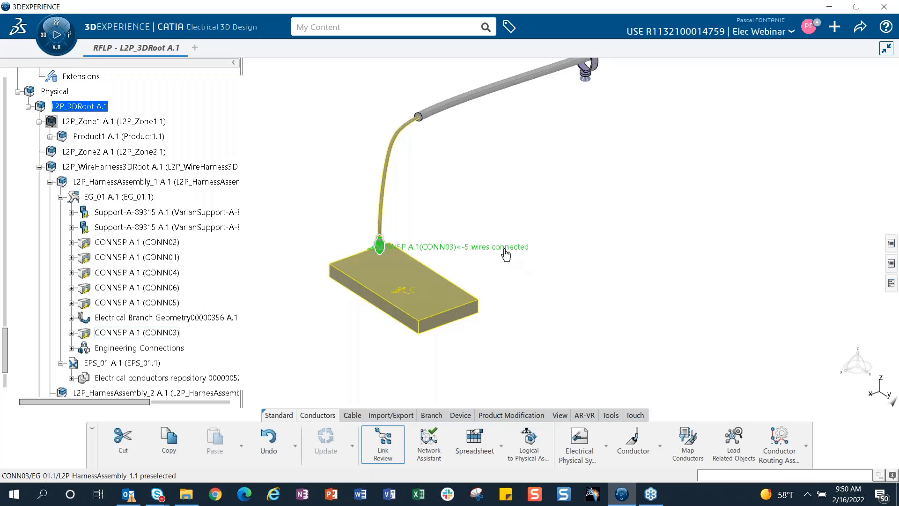
{"action": "left_click", "coordinate": [469, 247]}
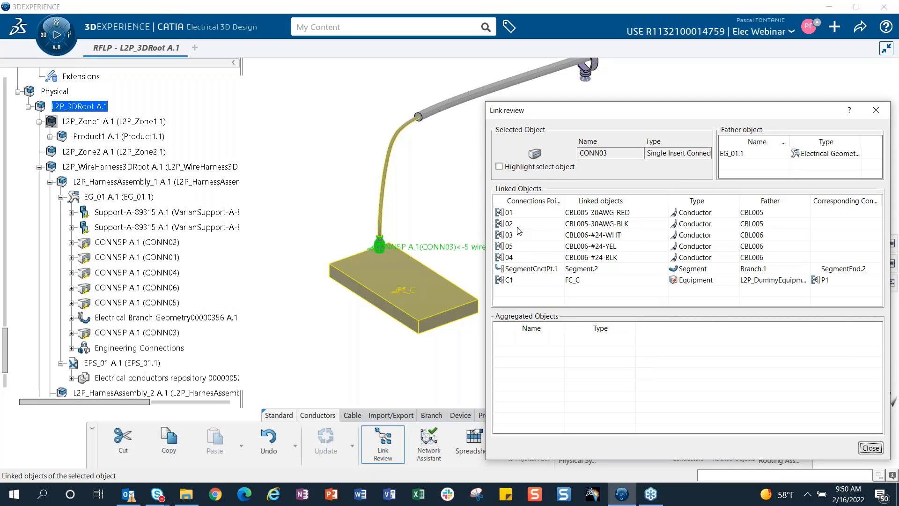
{"action": "left_click", "coordinate": [500, 167]}
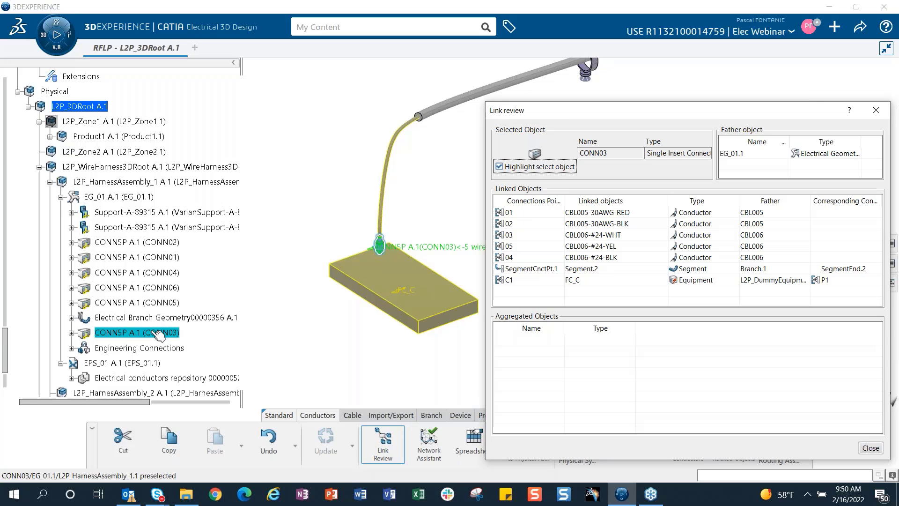
{"action": "left_click", "coordinate": [871, 448]}
{"action": "left_click", "coordinate": [383, 447]}
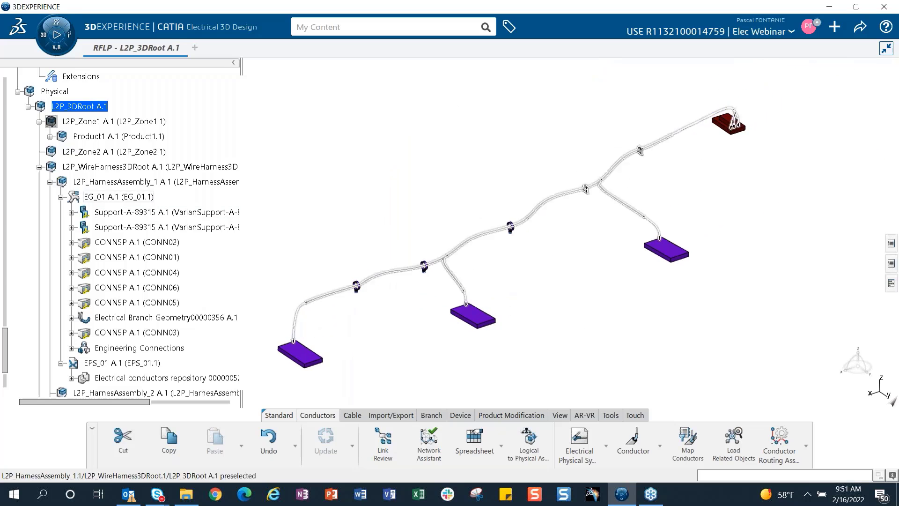
- Collapse EG_01 and EPS_01 in the tree, and open L2P_HarnessAssembly_1 in its own new app window
{"action": "left_click", "coordinate": [61, 197]}
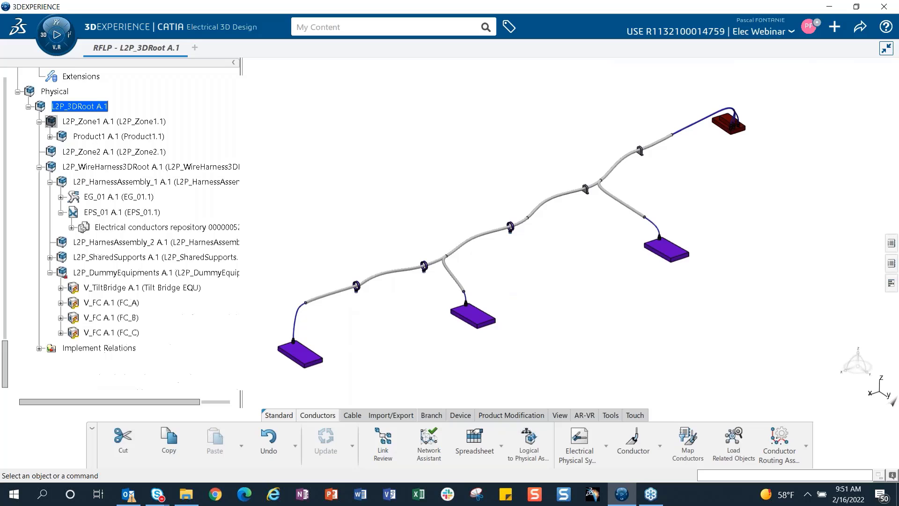
{"action": "left_click", "coordinate": [61, 212]}
{"action": "right_click", "coordinate": [113, 187]}
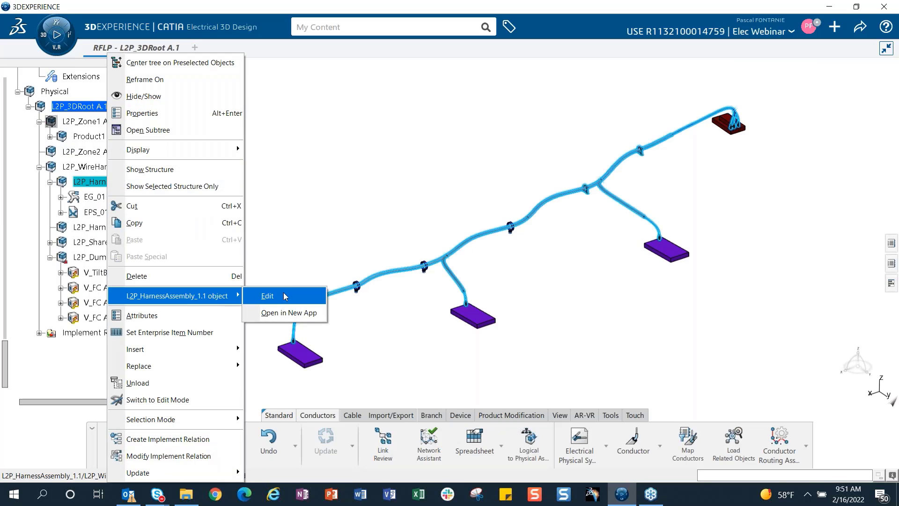
{"action": "left_click", "coordinate": [313, 126]}
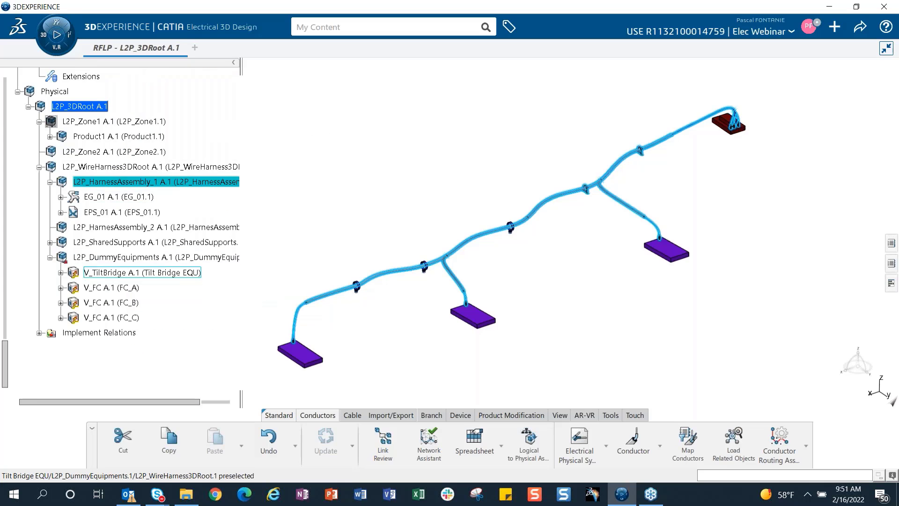
{"action": "right_click", "coordinate": [137, 183]}
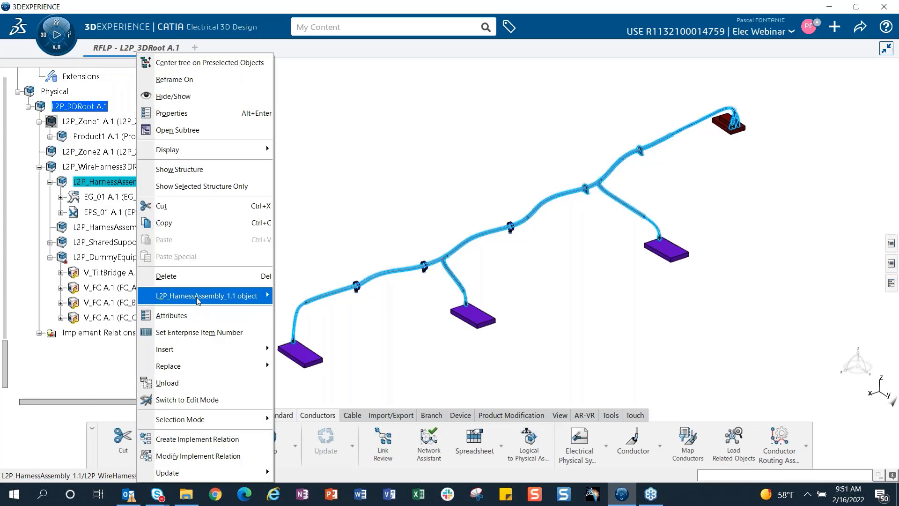
{"action": "left_click", "coordinate": [303, 313]}
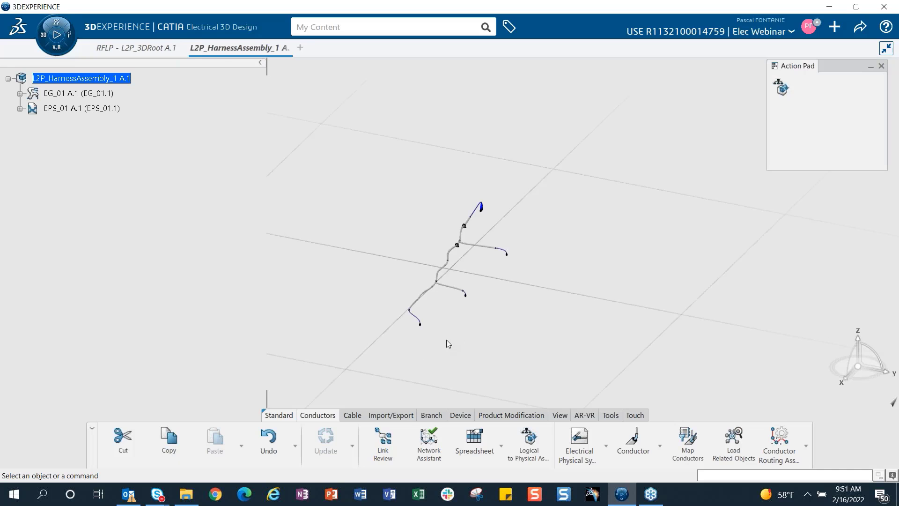
- Examine the isolated harness and highlight its EG_01 geometry
{"action": "middle_click_drag", "start_coordinate": [484, 333], "coordinate": [399, 291]}
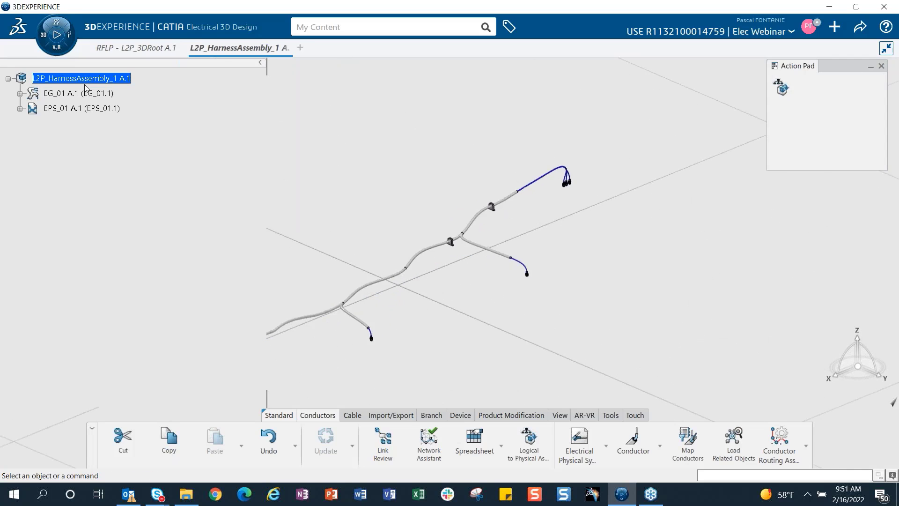
{"action": "left_click", "coordinate": [85, 96]}
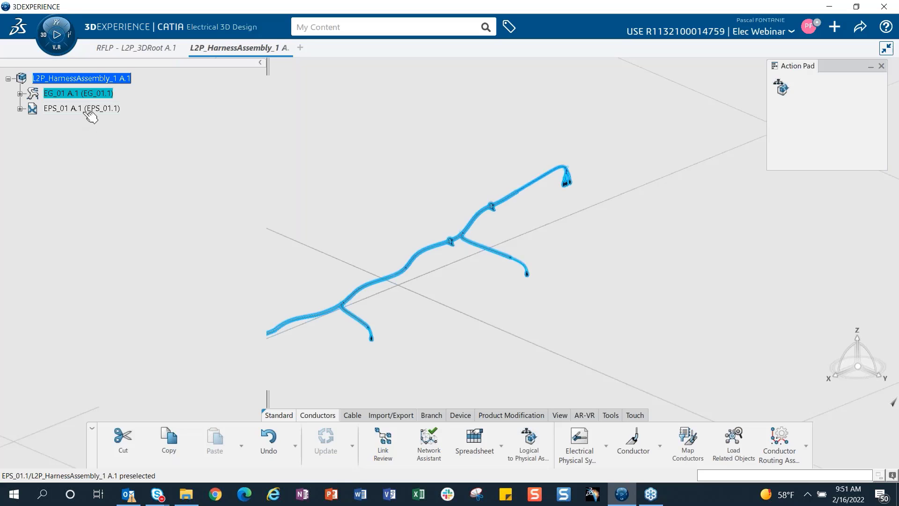
{"action": "left_click", "coordinate": [281, 155]}
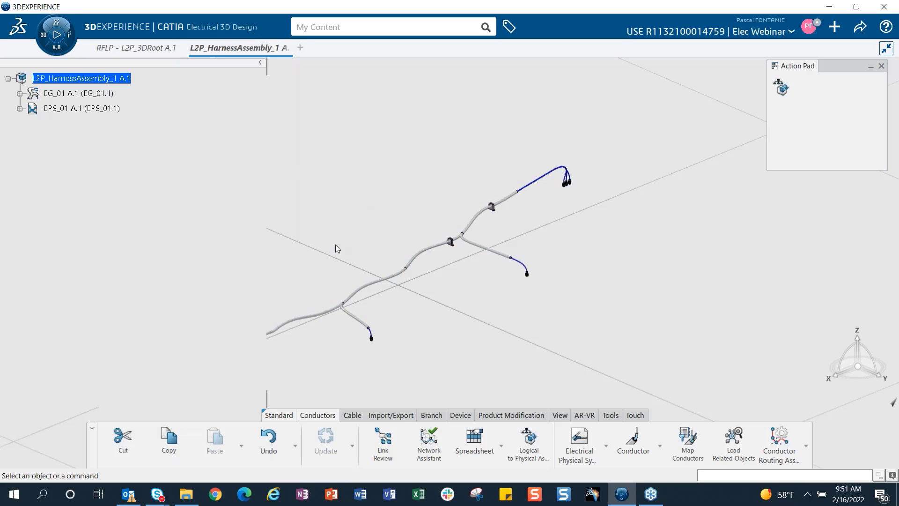
{"action": "middle_click_drag", "start_coordinate": [342, 244], "coordinate": [489, 191]}
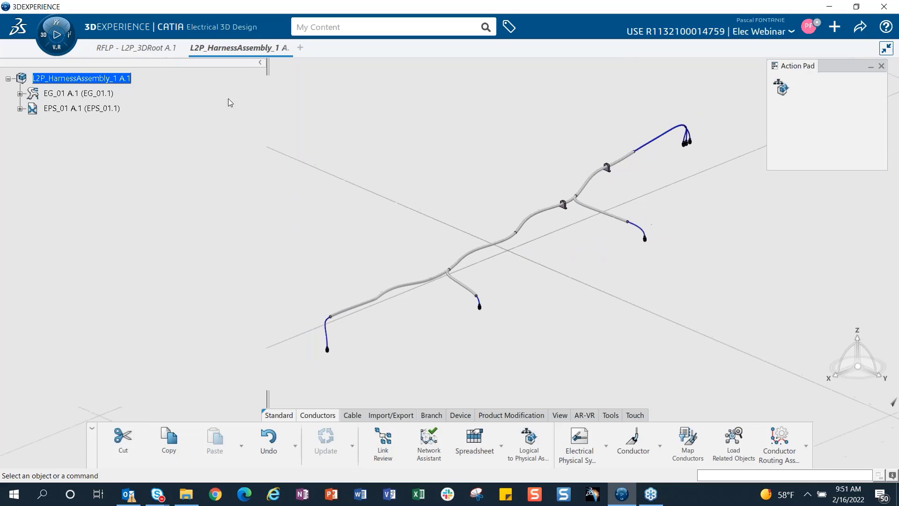
- Switch the harness assembly from Electrical 3D Design to the Electrical Manufacturing app
{"action": "left_click", "coordinate": [44, 40]}
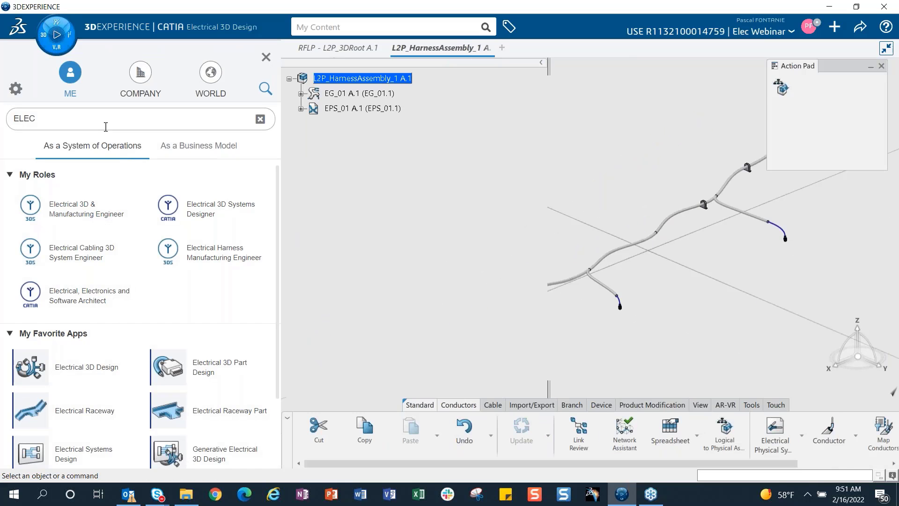
{"action": "scroll", "coordinate": [140, 396], "scroll_direction": "down", "scroll_amount": 1}
{"action": "scroll", "coordinate": [33, 407], "scroll_direction": "down", "scroll_amount": 1}
{"action": "left_click", "coordinate": [35, 414]}
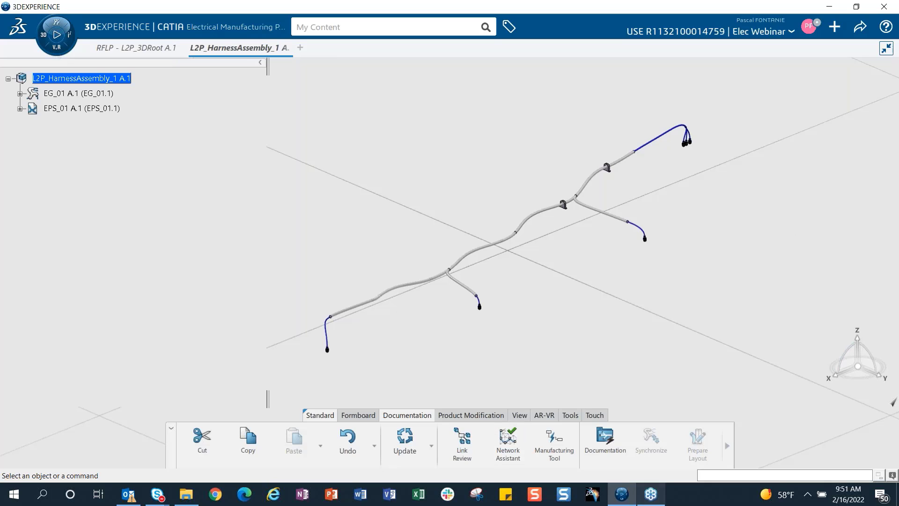
- Run the Documentation process on EPS_01.1, validating the harness and generating its flattened layout, dimensions and drawing
{"action": "left_click", "coordinate": [618, 449]}
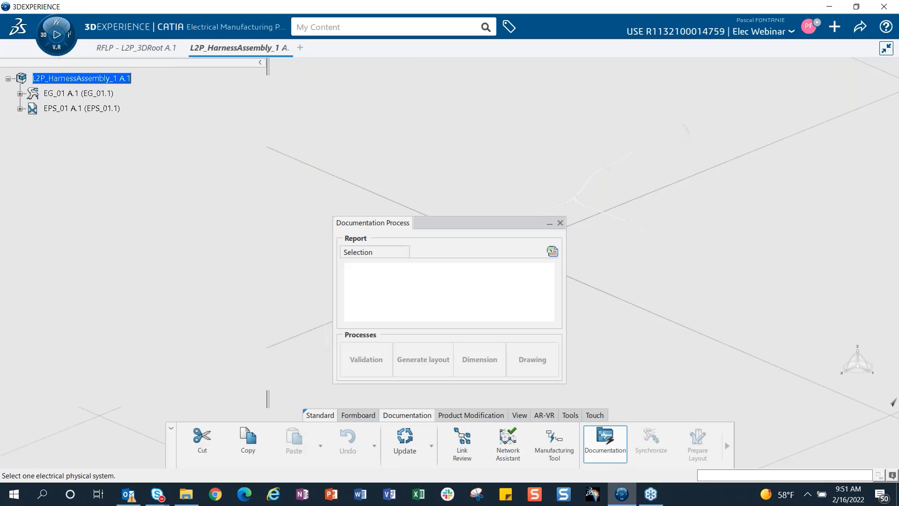
{"action": "left_click", "coordinate": [72, 109]}
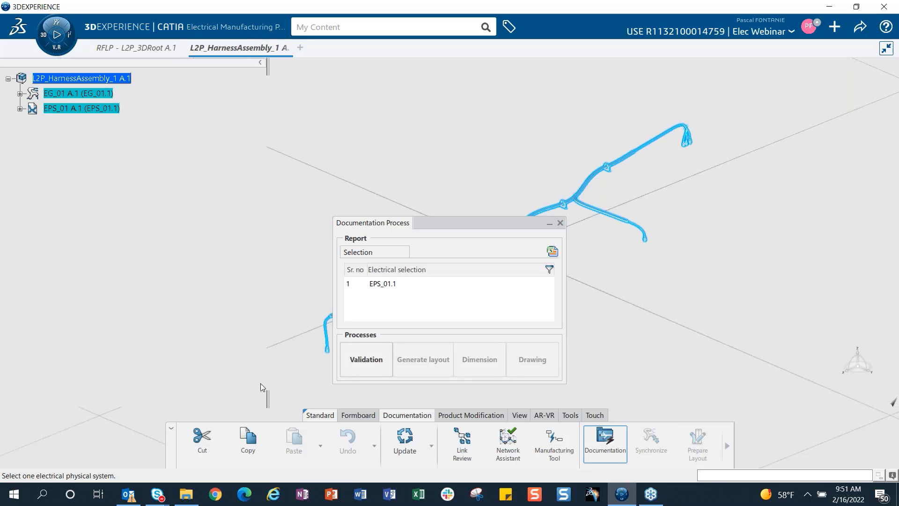
{"action": "left_click", "coordinate": [360, 370]}
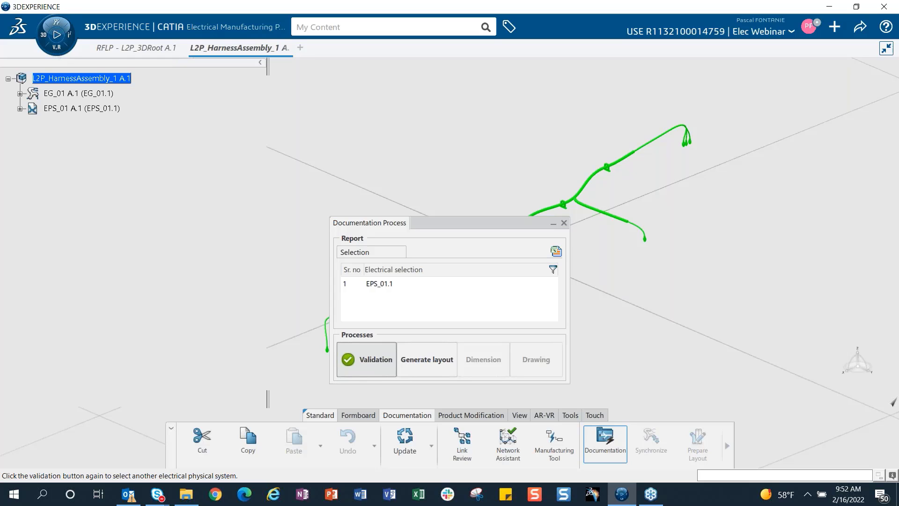
{"action": "left_click", "coordinate": [421, 369]}
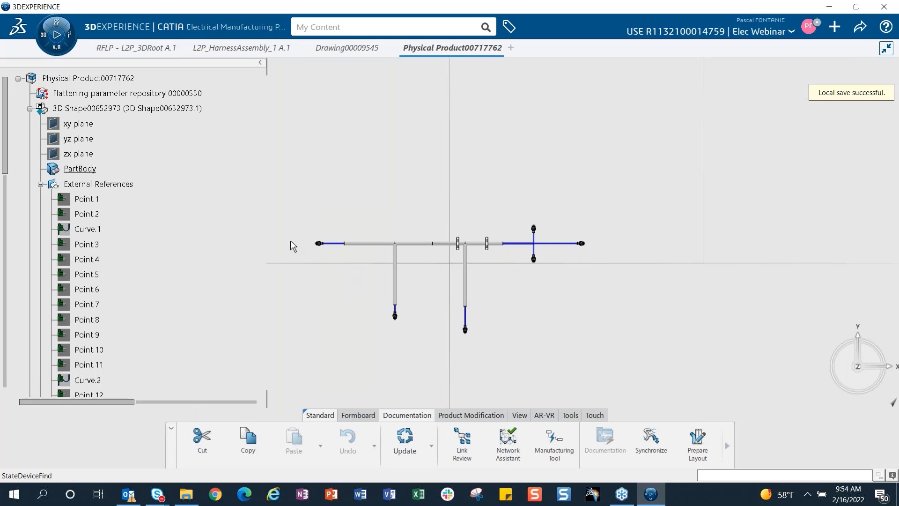
- Inspect the flattened harness layout, and close the Documentation Process in the harness assembly
{"action": "middle_click_drag", "start_coordinate": [347, 225], "coordinate": [363, 158]}
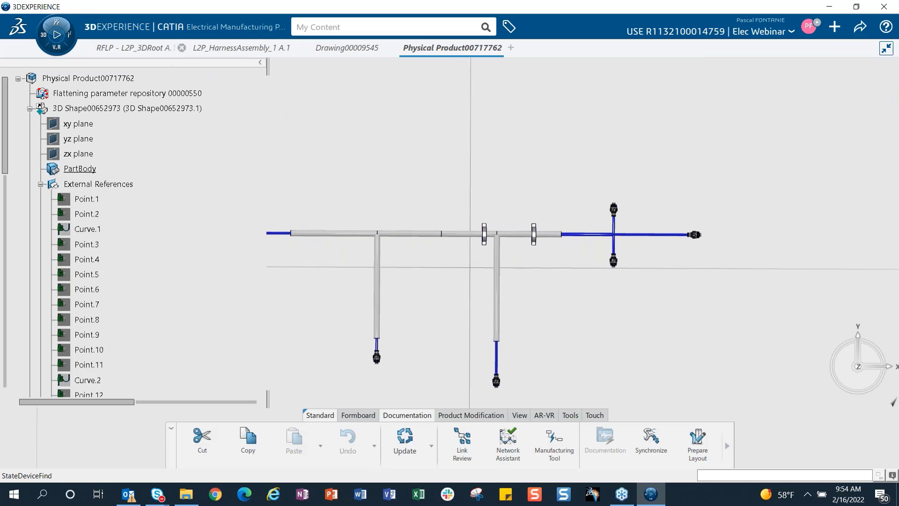
{"action": "left_click", "coordinate": [229, 55]}
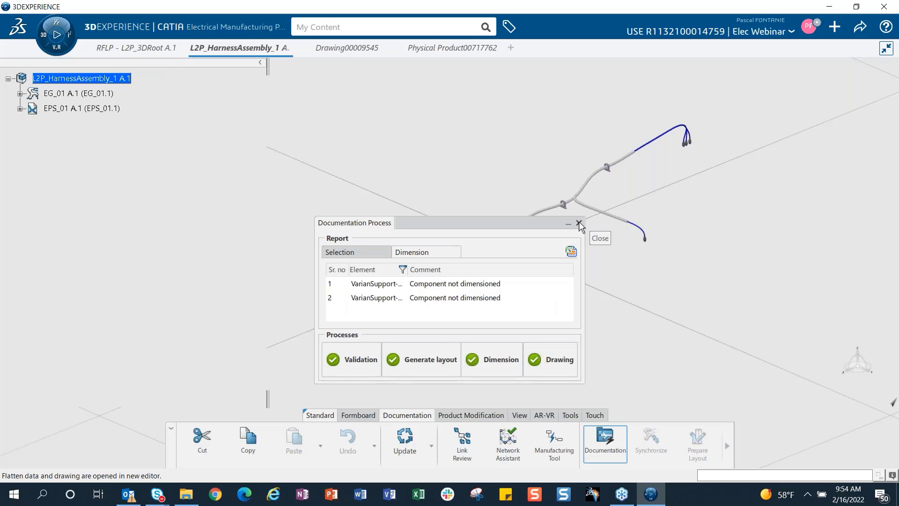
{"action": "left_click", "coordinate": [579, 222]}
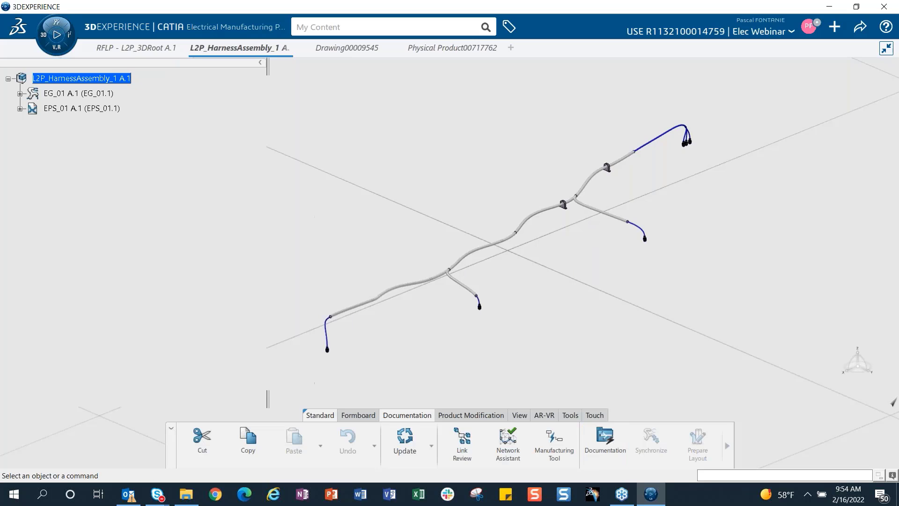
{"action": "left_click", "coordinate": [451, 48]}
{"action": "middle_click_drag", "start_coordinate": [444, 283], "coordinate": [465, 305]}
- Open the generated harness drawing and move CONN03's connection table and pin map to just below the connector
{"action": "left_click", "coordinate": [347, 49]}
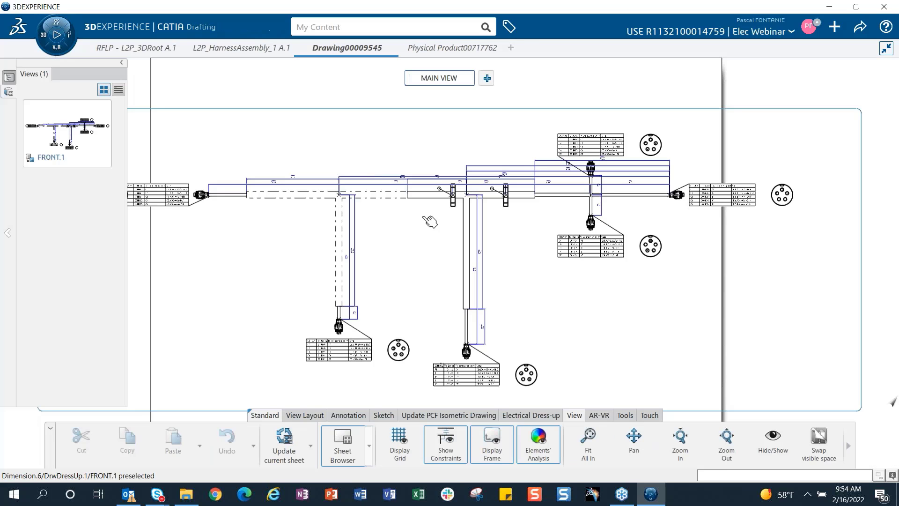
{"action": "mouse_move", "coordinate": [579, 290]}
{"action": "middle_mouse_down"}
{"action": "mouse_move", "coordinate": [585, 344]}
{"action": "mouse_move", "coordinate": [578, 321]}
{"action": "middle_mouse_up"}
{"action": "mouse_move", "coordinate": [559, 351]}
{"action": "middle_mouse_down"}
{"action": "mouse_move", "coordinate": [599, 339]}
{"action": "mouse_move", "coordinate": [645, 291]}
{"action": "mouse_move", "coordinate": [642, 265]}
{"action": "middle_mouse_up"}
{"action": "middle_click_drag", "start_coordinate": [577, 284], "coordinate": [740, 304]}
{"action": "mouse_move", "coordinate": [328, 282]}
{"action": "middle_mouse_down"}
{"action": "mouse_move", "coordinate": [454, 327]}
{"action": "mouse_move", "coordinate": [536, 331]}
{"action": "middle_mouse_up"}
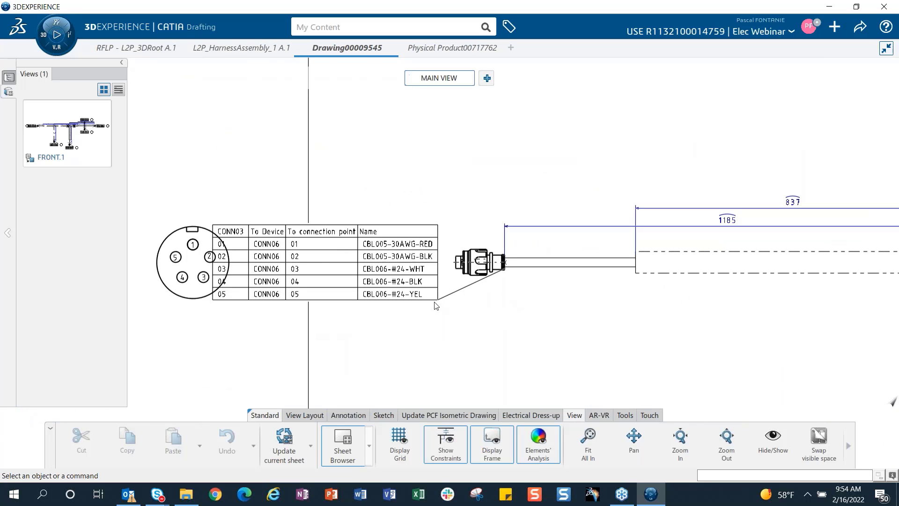
{"action": "left_click_drag", "start_coordinate": [436, 306], "coordinate": [732, 378]}
{"action": "left_click_drag", "start_coordinate": [220, 285], "coordinate": [470, 352]}
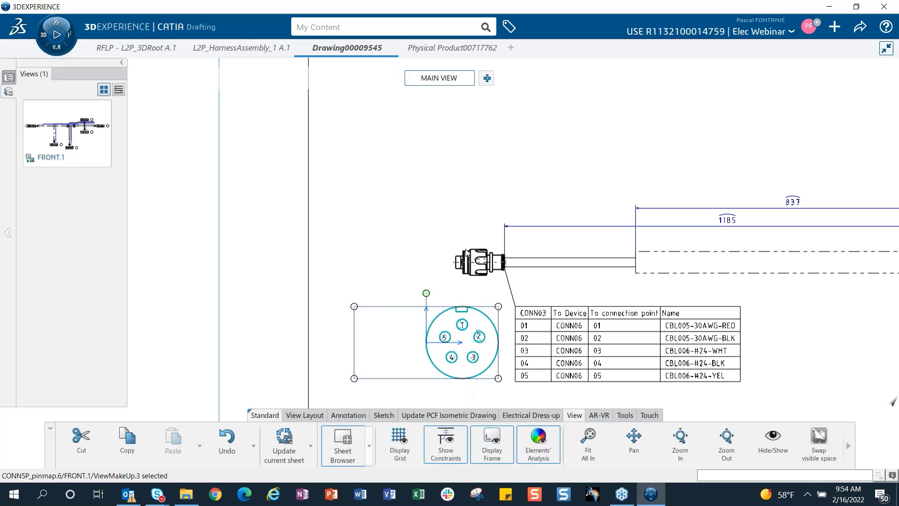
{"action": "left_click", "coordinate": [453, 219]}
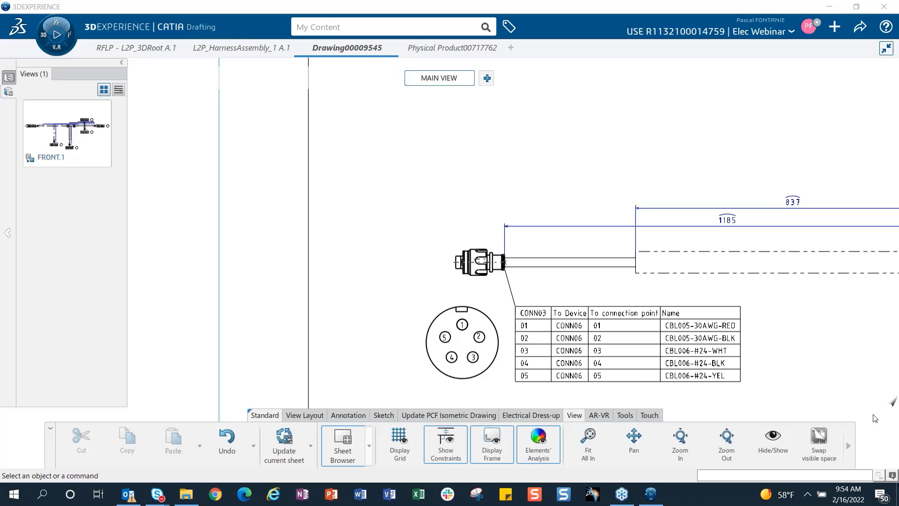
{"action": "middle_click_drag", "start_coordinate": [704, 328], "coordinate": [656, 262]}
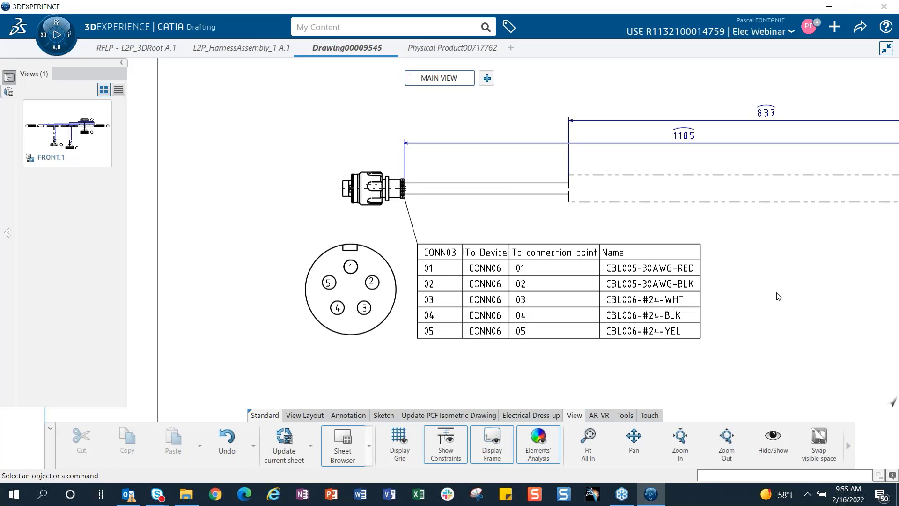
- Move CONN01's connection table to the left of its connector and place its pin map directly below the table
{"action": "mouse_move", "coordinate": [717, 290]}
{"action": "middle_mouse_down"}
{"action": "mouse_move", "coordinate": [582, 327]}
{"action": "mouse_move", "coordinate": [593, 309]}
{"action": "mouse_move", "coordinate": [586, 288]}
{"action": "middle_mouse_up"}
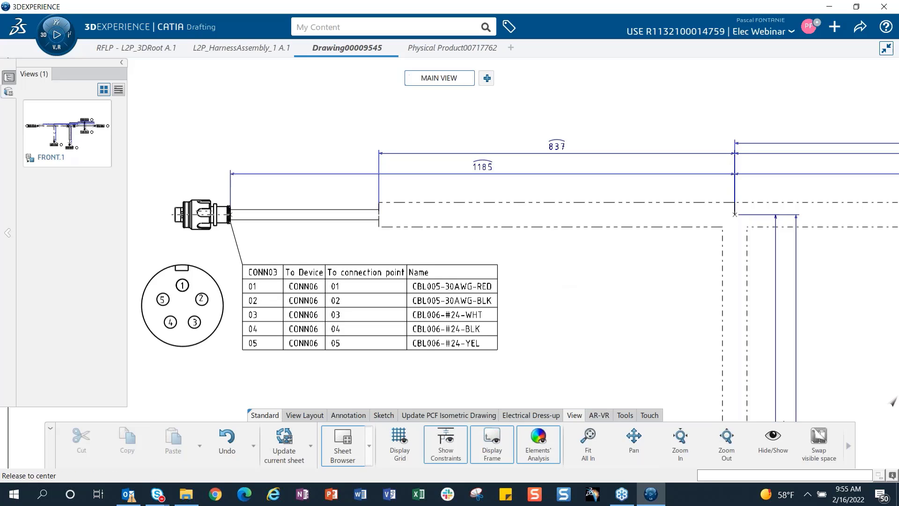
{"action": "mouse_move", "coordinate": [551, 268]}
{"action": "middle_mouse_down"}
{"action": "mouse_move", "coordinate": [588, 304]}
{"action": "mouse_move", "coordinate": [602, 267]}
{"action": "mouse_move", "coordinate": [548, 230]}
{"action": "mouse_move", "coordinate": [588, 281]}
{"action": "middle_mouse_up"}
{"action": "middle_click_drag", "start_coordinate": [626, 332], "coordinate": [470, 120]}
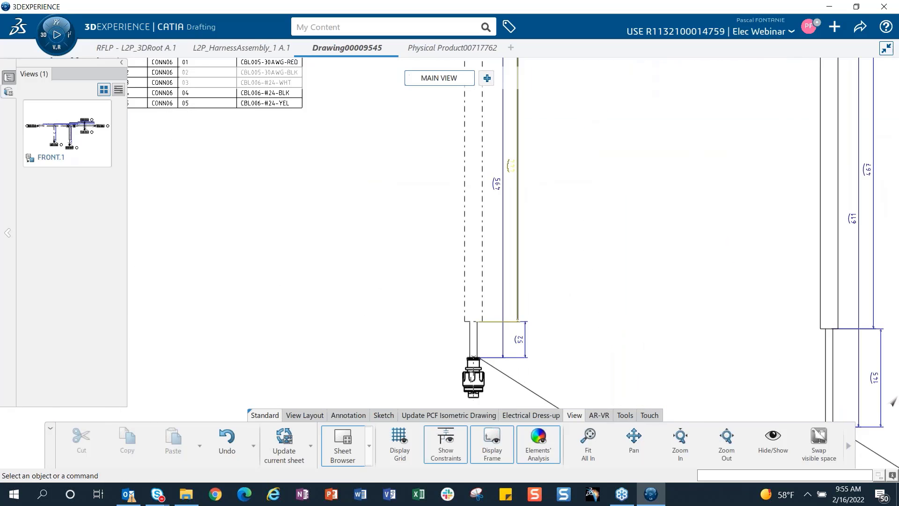
{"action": "mouse_move", "coordinate": [685, 287]}
{"action": "middle_mouse_down"}
{"action": "mouse_move", "coordinate": [299, 141]}
{"action": "mouse_move", "coordinate": [491, 118]}
{"action": "middle_mouse_up"}
{"action": "middle_click_drag", "start_coordinate": [467, 181], "coordinate": [457, 260]}
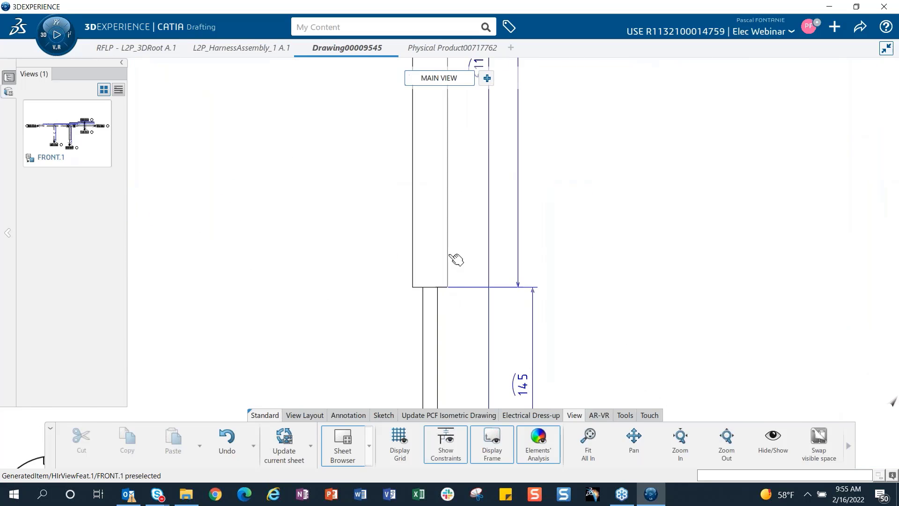
{"action": "mouse_move", "coordinate": [442, 229]}
{"action": "middle_mouse_down"}
{"action": "mouse_move", "coordinate": [470, 159]}
{"action": "mouse_move", "coordinate": [466, 215]}
{"action": "middle_mouse_up"}
{"action": "mouse_move", "coordinate": [570, 225]}
{"action": "middle_mouse_down"}
{"action": "mouse_move", "coordinate": [588, 191]}
{"action": "mouse_move", "coordinate": [593, 264]}
{"action": "middle_mouse_up"}
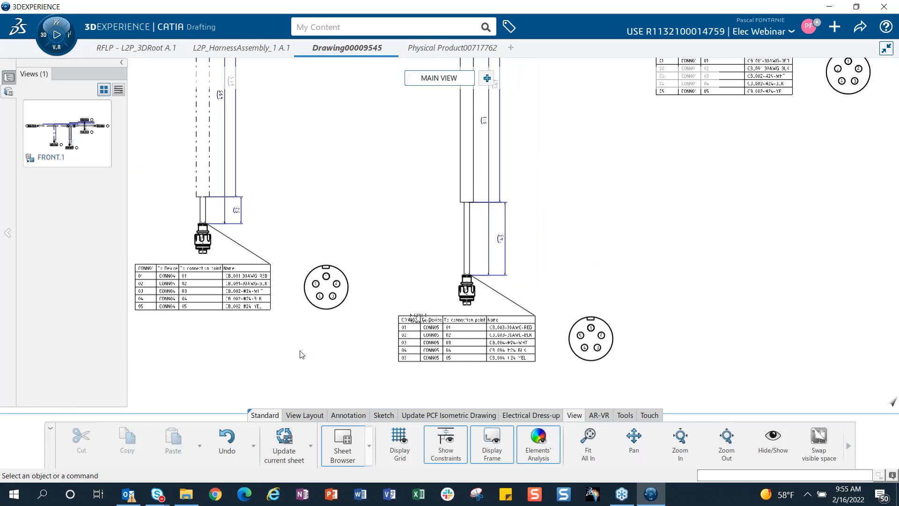
{"action": "middle_click_drag", "start_coordinate": [300, 355], "coordinate": [446, 293]}
{"action": "left_click_drag", "start_coordinate": [444, 291], "coordinate": [324, 214]}
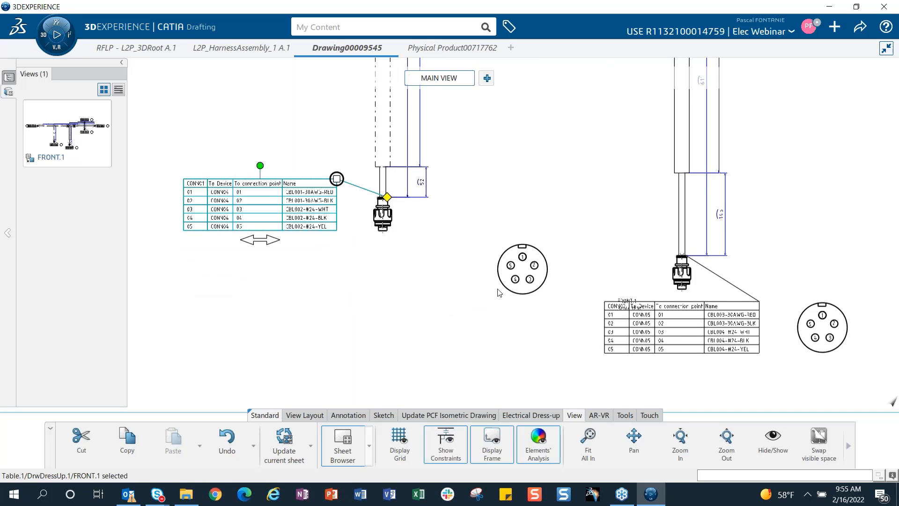
{"action": "left_click_drag", "start_coordinate": [499, 293], "coordinate": [251, 284]}
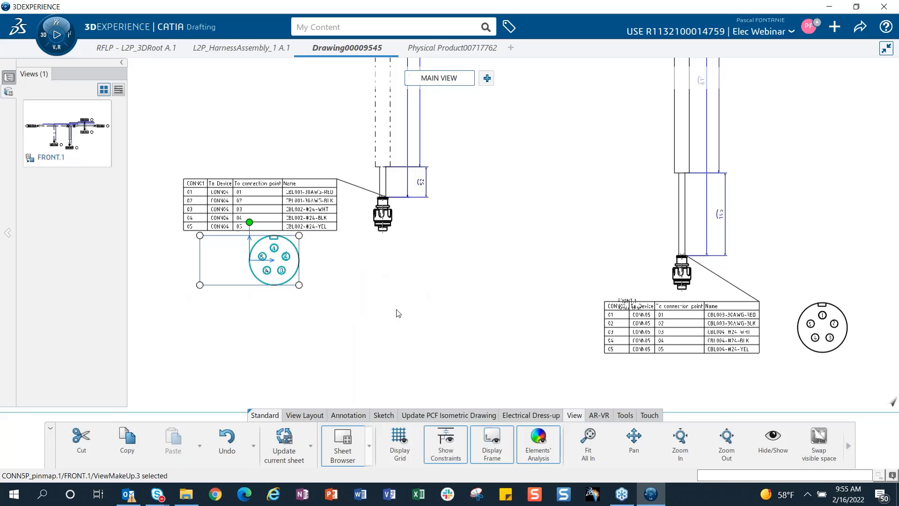
{"action": "left_click", "coordinate": [388, 311]}
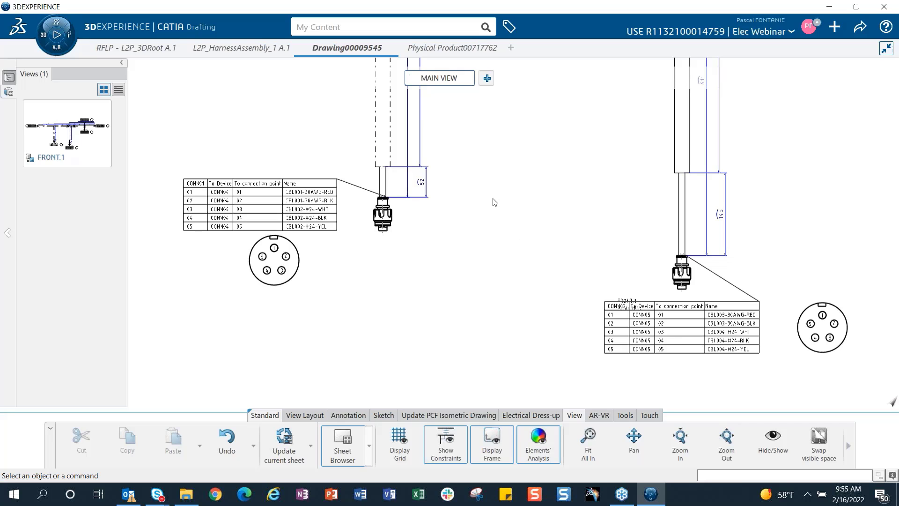
- Examine the dimensions, clamp callouts and overall layout of the harness drawing, then return to the L2P_3DRoot model and clear the harness assembly selection
{"action": "mouse_move", "coordinate": [552, 159]}
{"action": "middle_mouse_down", "text": "ctrl"}
{"action": "mouse_move", "coordinate": [556, 171]}
{"action": "mouse_move", "coordinate": [703, 247]}
{"action": "mouse_move", "coordinate": [678, 291]}
{"action": "middle_mouse_up", "text": "ctrl"}
{"action": "mouse_move", "coordinate": [551, 235]}
{"action": "middle_mouse_down"}
{"action": "mouse_move", "coordinate": [551, 274]}
{"action": "mouse_move", "coordinate": [576, 156]}
{"action": "middle_mouse_up"}
{"action": "mouse_move", "coordinate": [579, 248]}
{"action": "middle_mouse_down"}
{"action": "mouse_move", "coordinate": [347, 321]}
{"action": "mouse_move", "coordinate": [311, 348]}
{"action": "middle_mouse_up"}
{"action": "middle_click_drag", "start_coordinate": [311, 348], "coordinate": [312, 326], "text": "ctrl"}
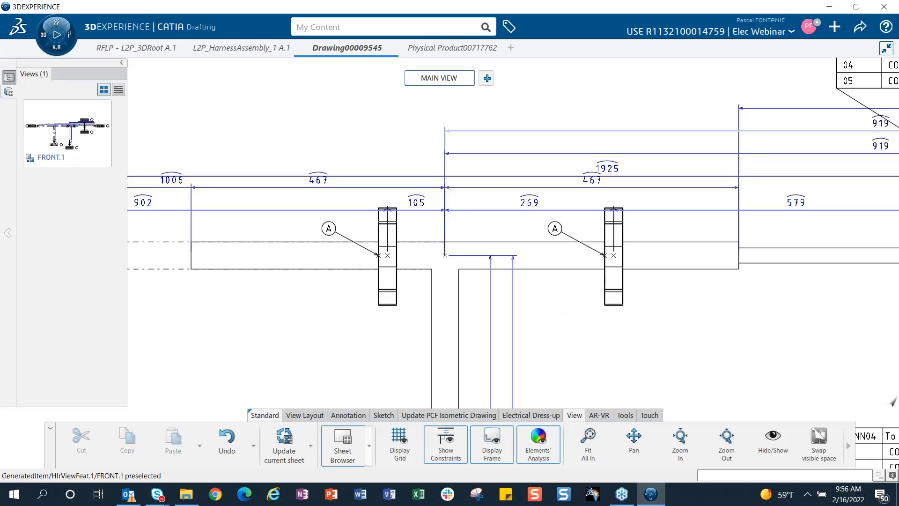
{"action": "mouse_move", "coordinate": [395, 308]}
{"action": "middle_mouse_down", "text": "ctrl"}
{"action": "mouse_move", "coordinate": [403, 382]}
{"action": "mouse_move", "coordinate": [441, 341]}
{"action": "middle_mouse_up", "text": "ctrl"}
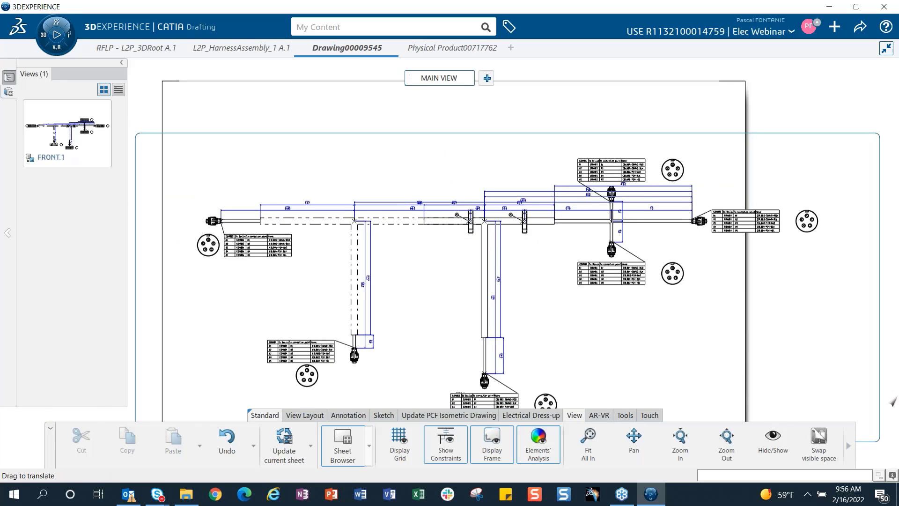
{"action": "mouse_move", "coordinate": [451, 279]}
{"action": "middle_mouse_down", "text": "ctrl"}
{"action": "mouse_move", "coordinate": [454, 298]}
{"action": "mouse_move", "coordinate": [477, 272]}
{"action": "middle_mouse_up", "text": "ctrl"}
{"action": "mouse_move", "coordinate": [478, 272]}
{"action": "middle_mouse_down", "text": "ctrl"}
{"action": "mouse_move", "coordinate": [468, 277]}
{"action": "mouse_move", "coordinate": [473, 262]}
{"action": "mouse_move", "coordinate": [452, 267]}
{"action": "mouse_move", "coordinate": [445, 250]}
{"action": "mouse_move", "coordinate": [464, 267]}
{"action": "mouse_move", "coordinate": [481, 256]}
{"action": "middle_mouse_up", "text": "ctrl"}
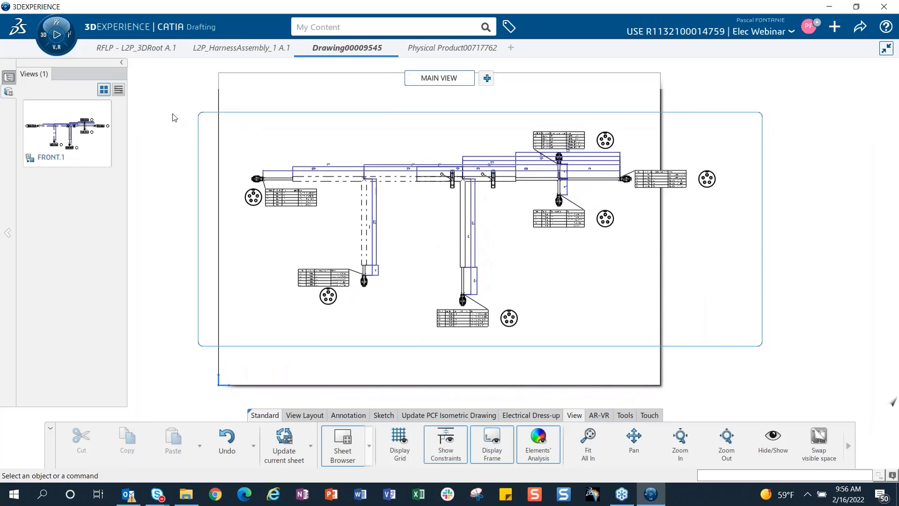
{"action": "left_click", "coordinate": [134, 49]}
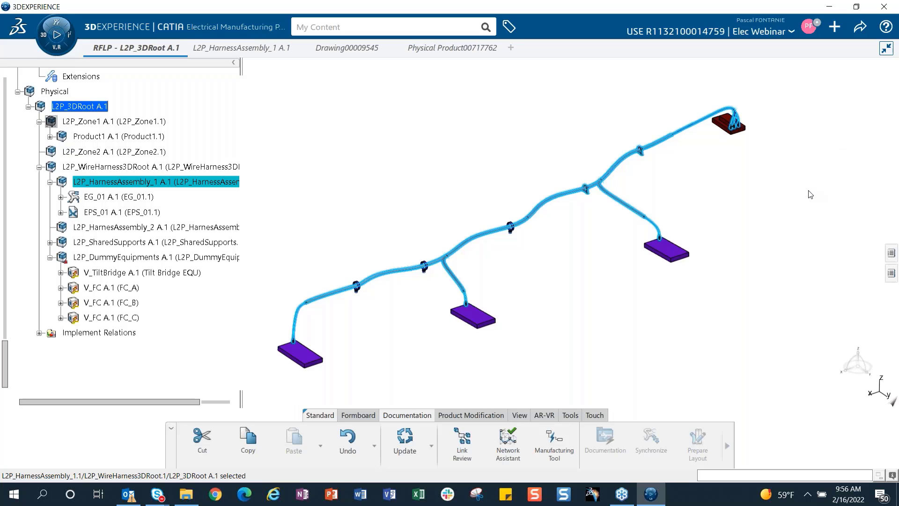
{"action": "left_click", "coordinate": [839, 205]}
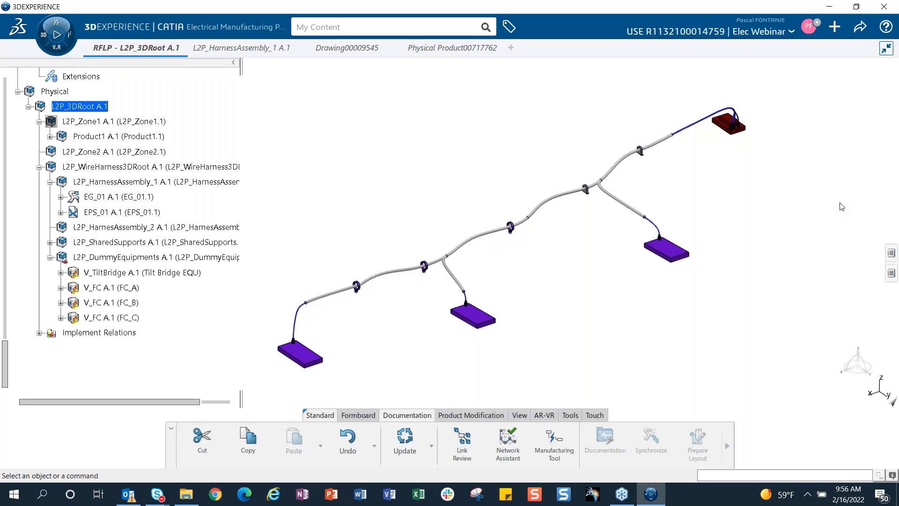